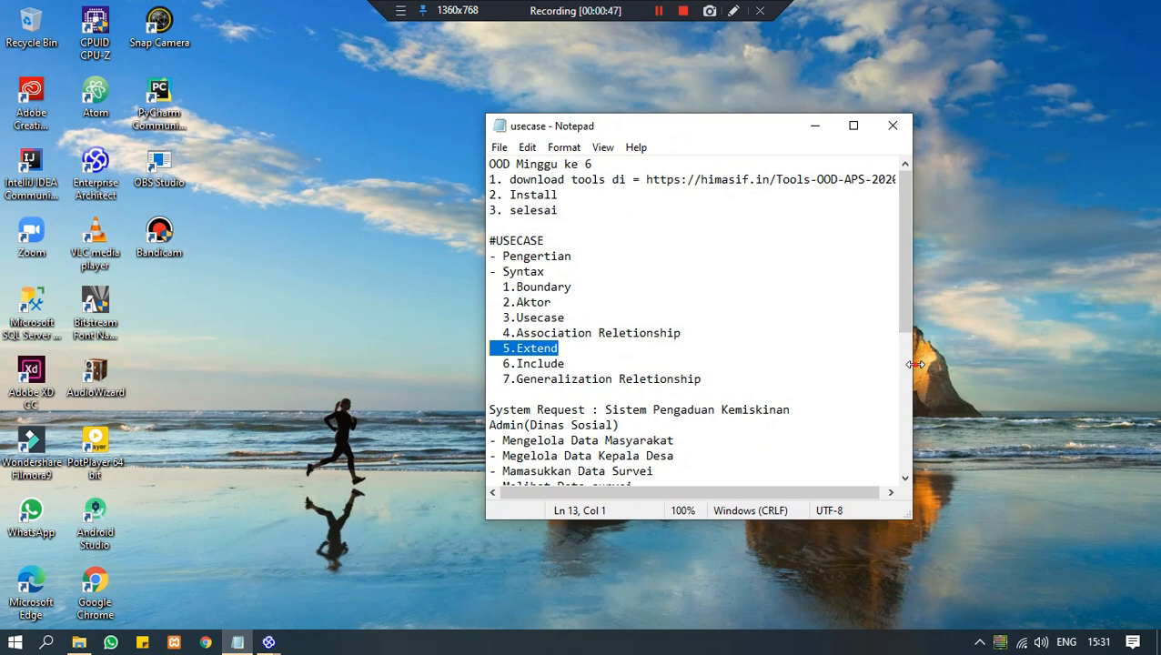
Widen the usecase notes window and review the tools download link and the use case syntax and system request lists.
{"action": "left_click_drag", "start_coordinate": [915, 364], "coordinate": [954, 357]}
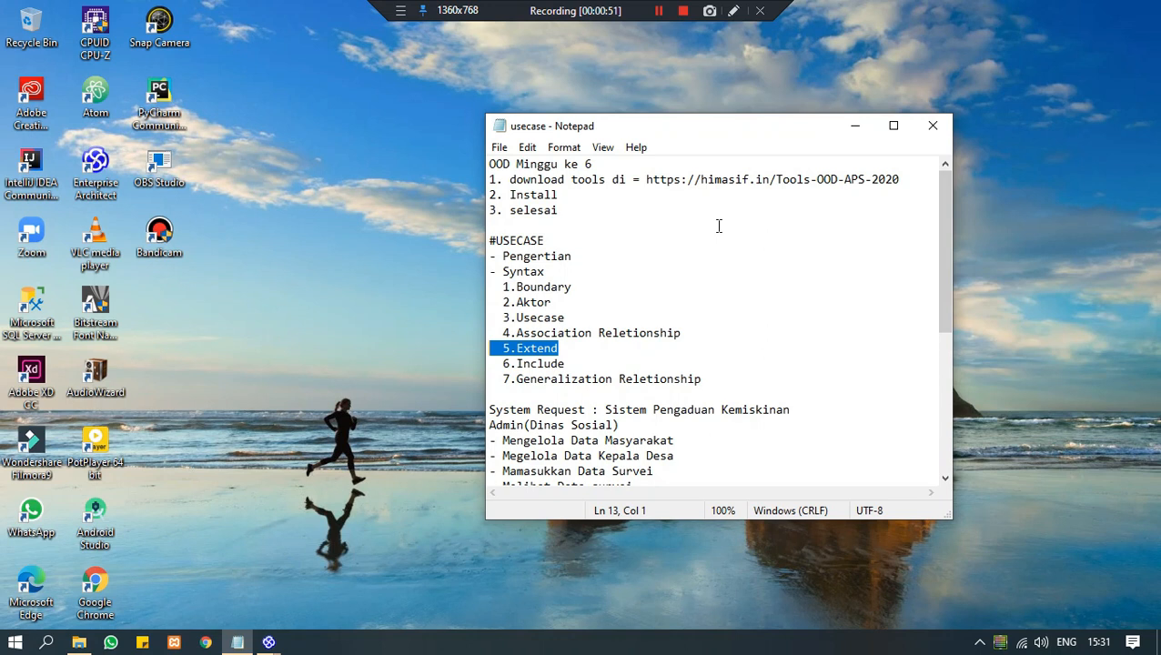
{"action": "left_click_drag", "start_coordinate": [646, 179], "coordinate": [903, 179]}
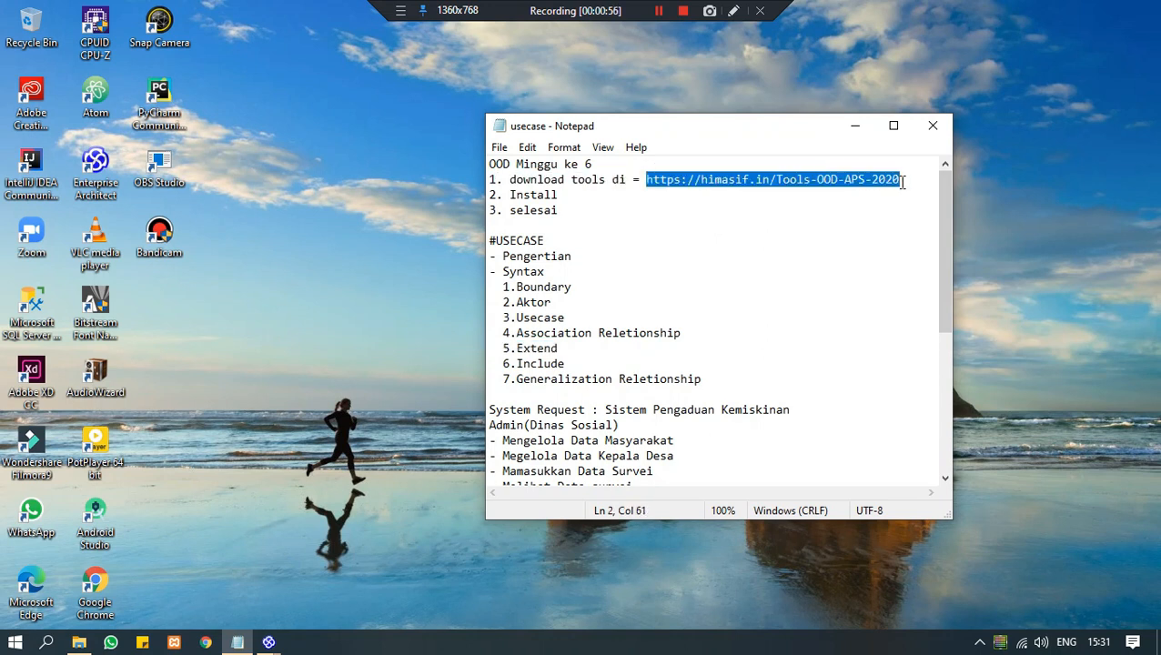
{"action": "left_click", "coordinate": [713, 284]}
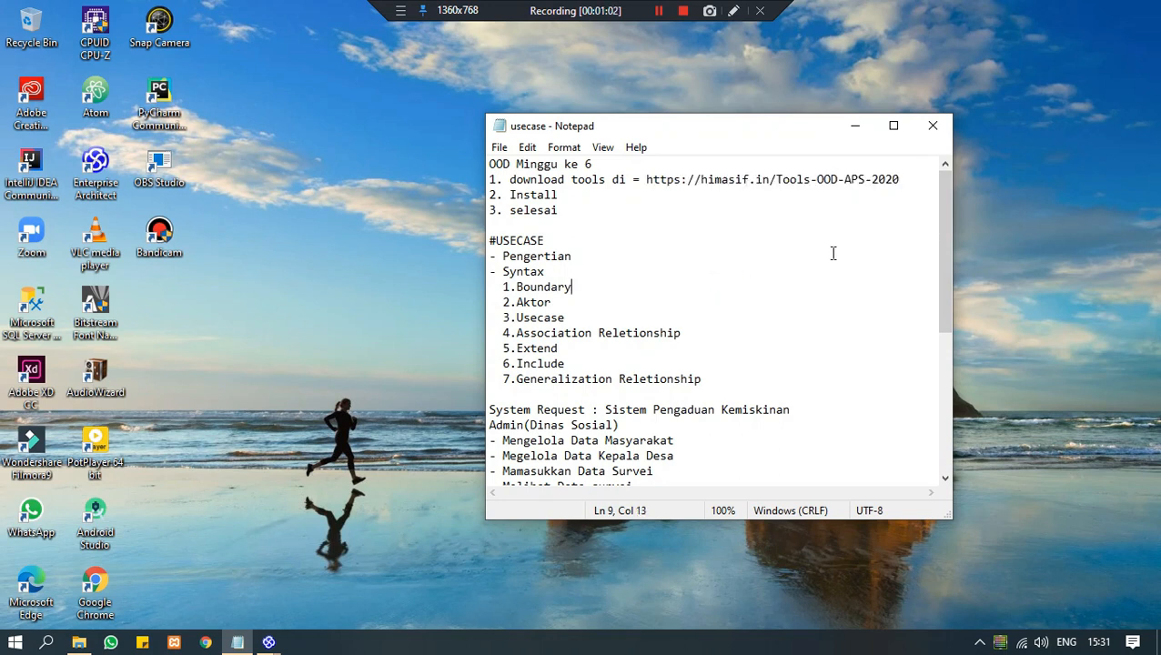
{"action": "left_click_drag", "start_coordinate": [940, 252], "coordinate": [942, 278]}
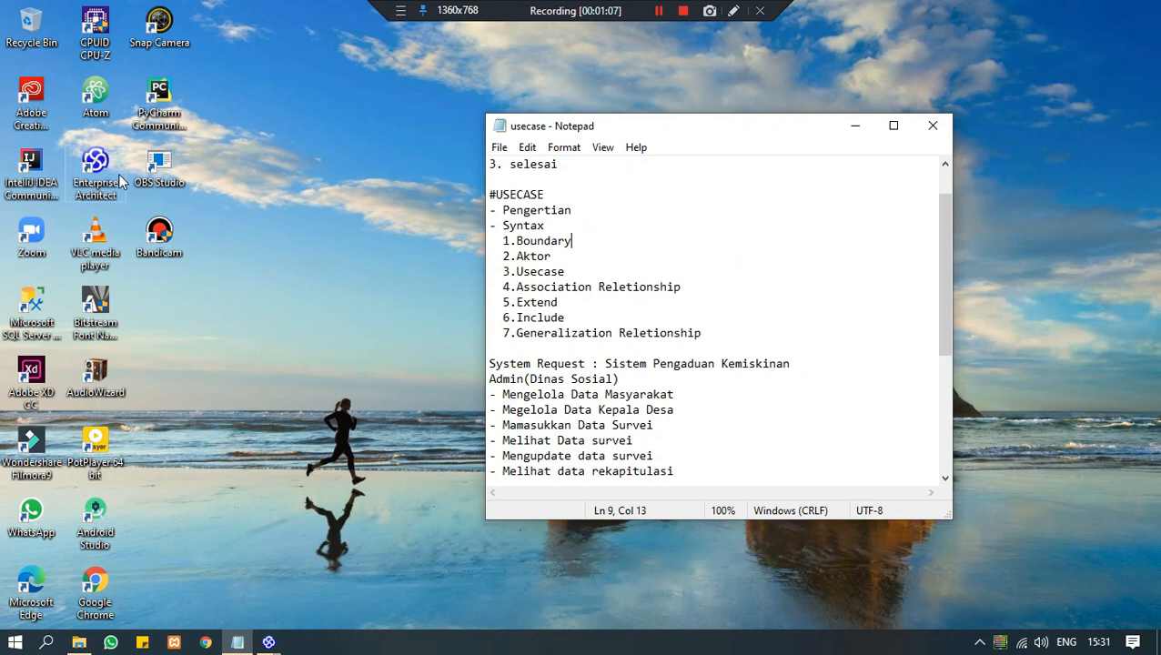
Switch to the empty Enterprise Architect window and create a new project file named usecase on Local Disk (E:).
{"action": "left_click", "coordinate": [269, 643]}
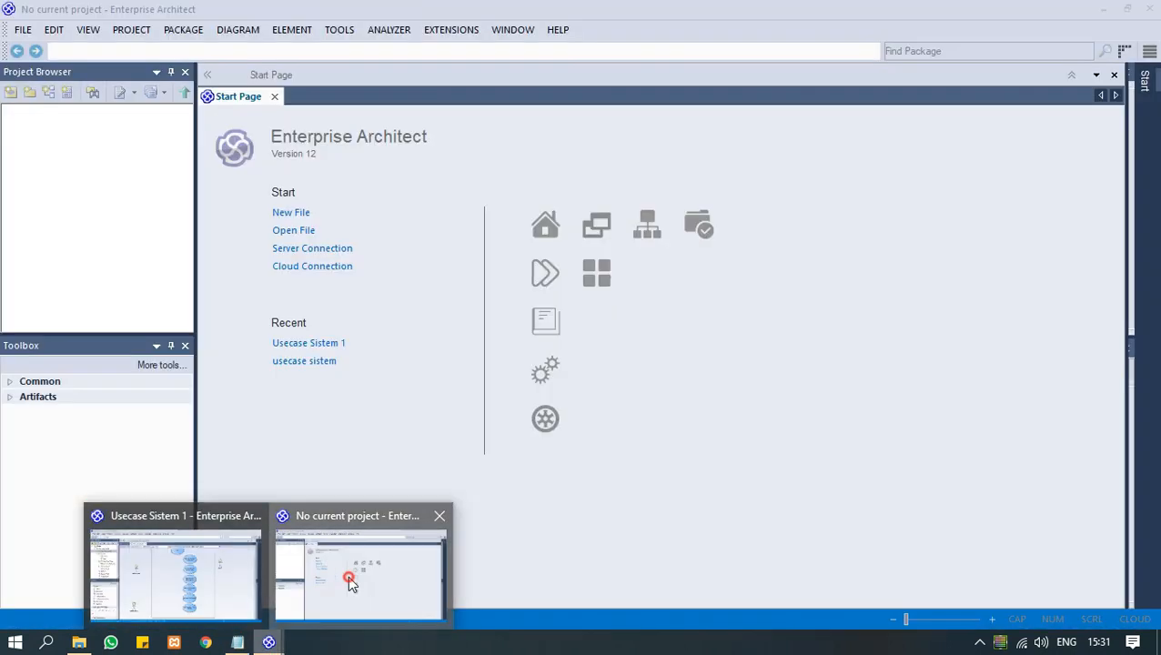
{"action": "left_click", "coordinate": [348, 575]}
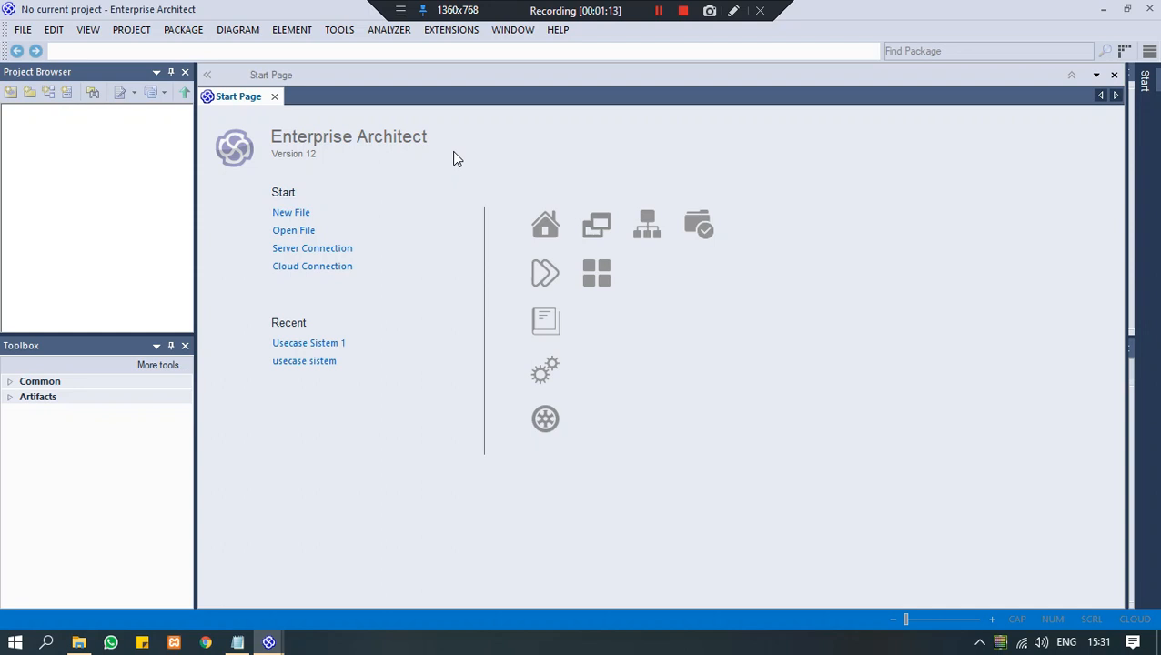
{"action": "left_click", "coordinate": [293, 215]}
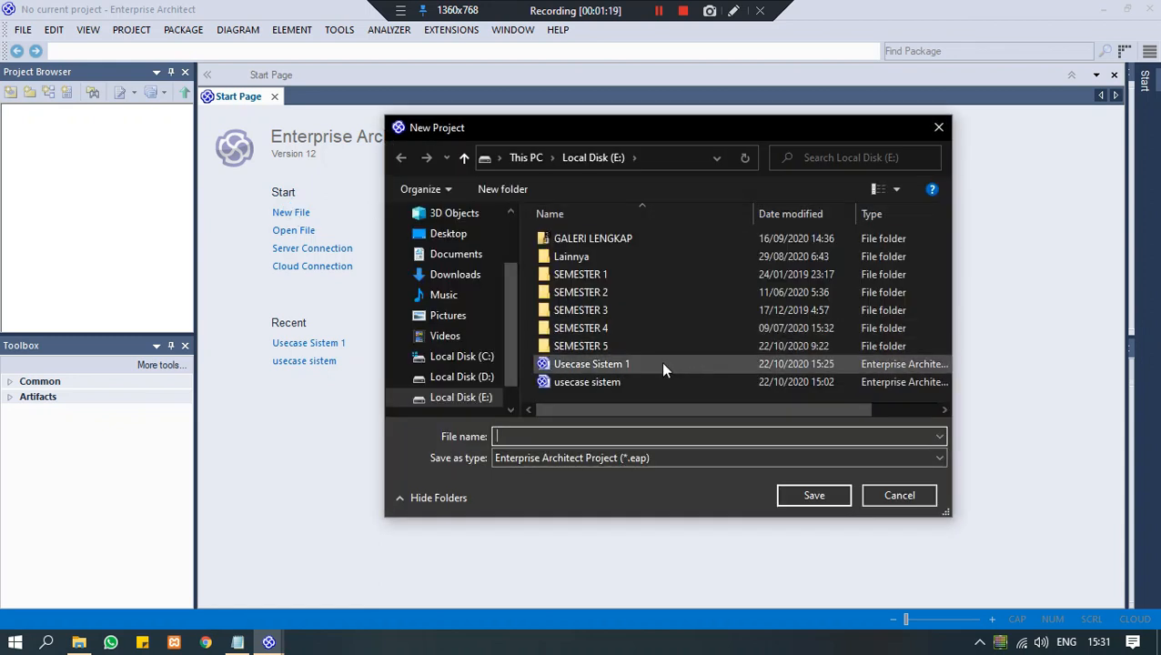
{"action": "left_click", "coordinate": [542, 435]}
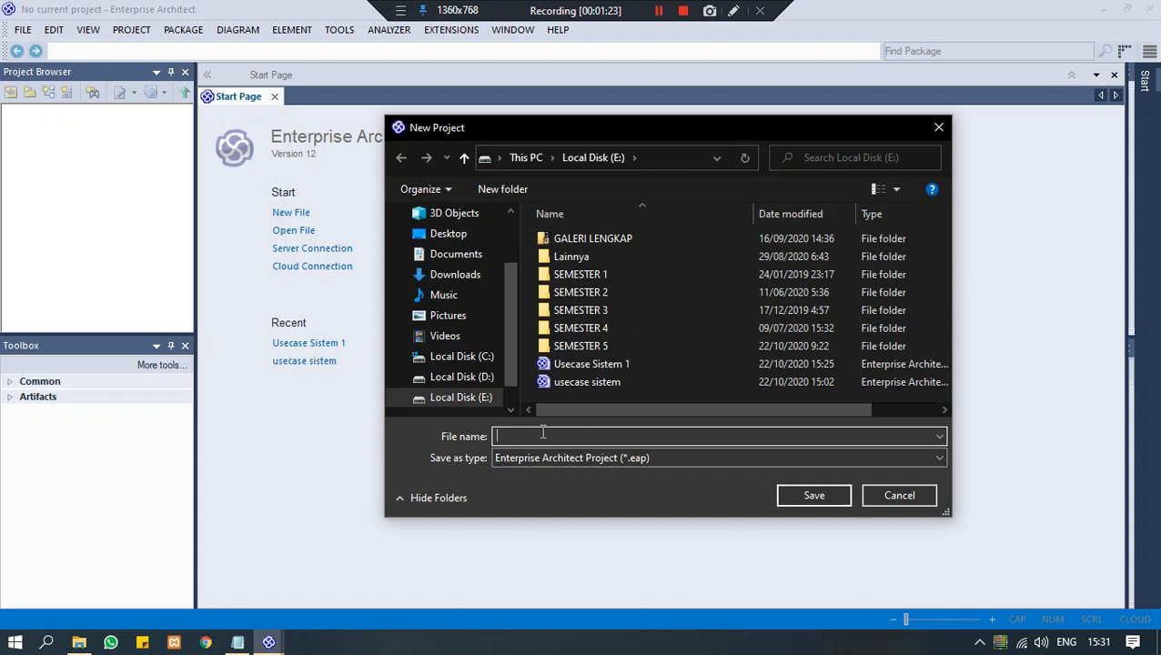
{"action": "type", "text": "usecase"}
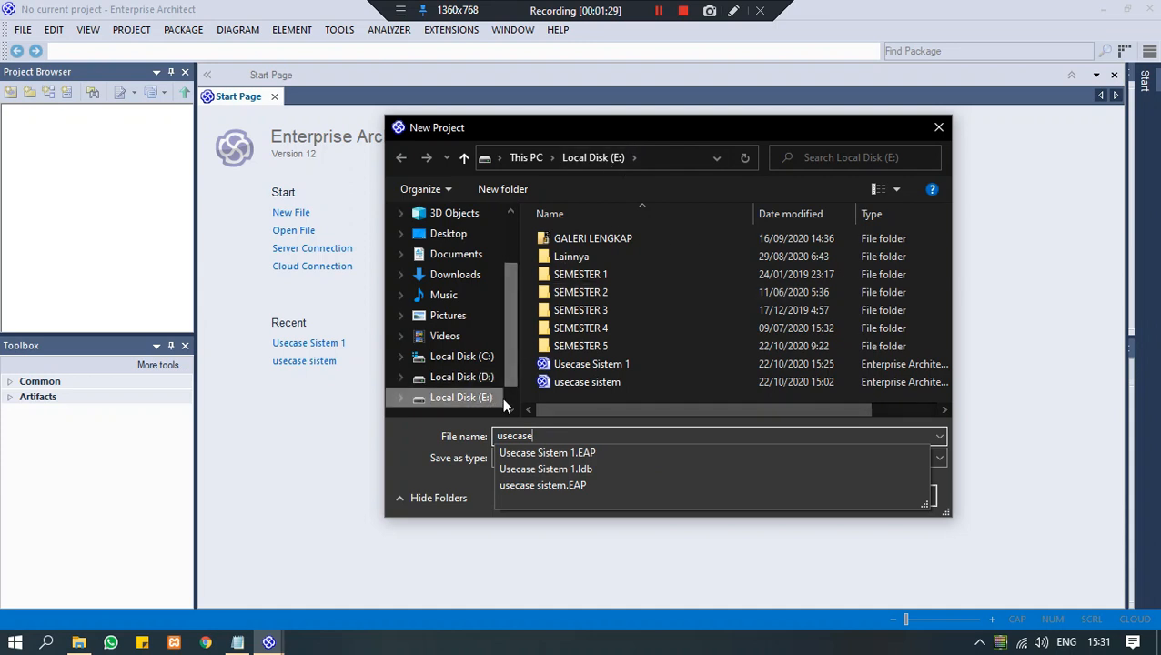
{"action": "left_click_drag", "start_coordinate": [508, 383], "coordinate": [509, 398]}
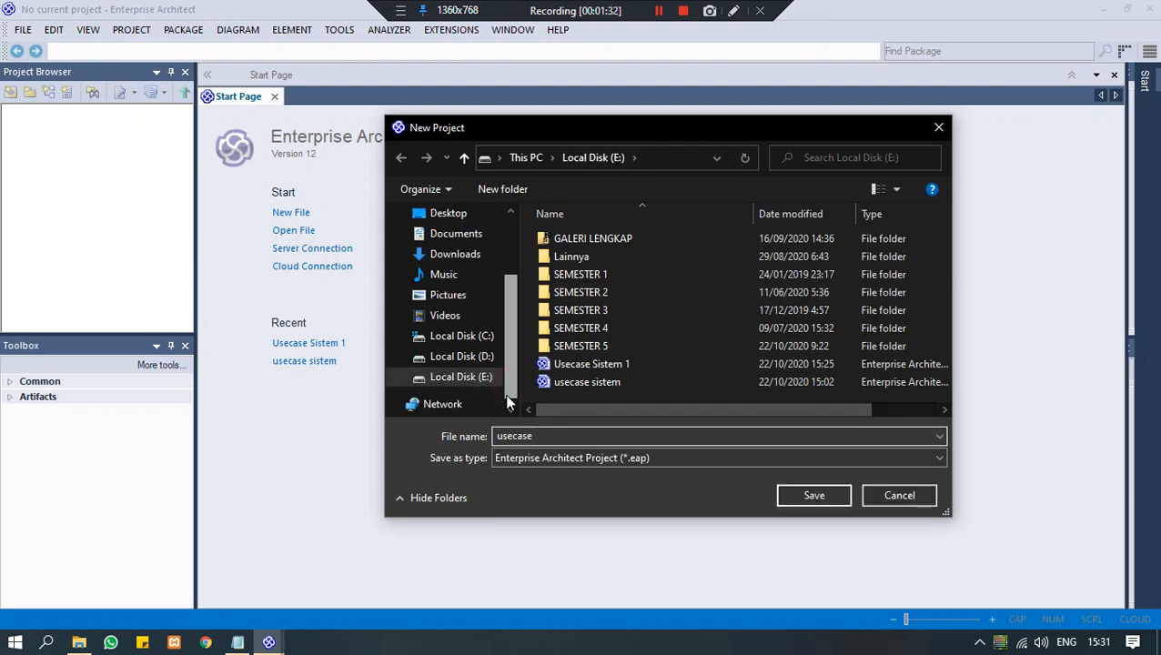
{"action": "left_click", "coordinate": [801, 494]}
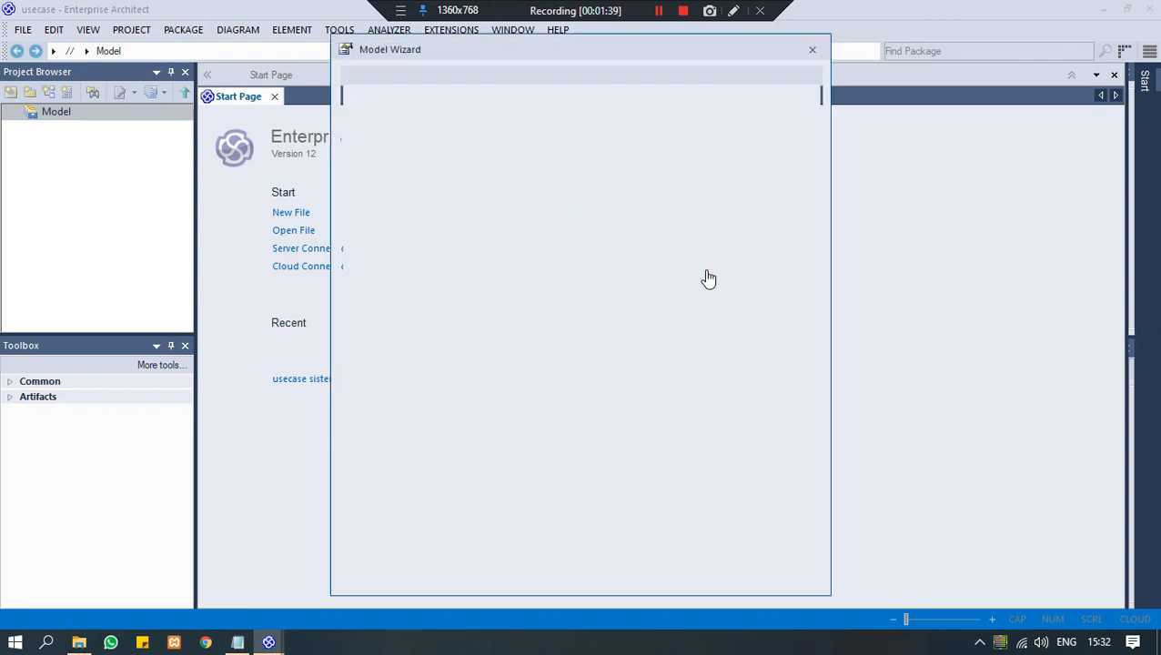
Add the UML 2 Use Case pattern from Core Modeling to the Model package and expand the Use Case Model package.
{"action": "left_click", "coordinate": [609, 175]}
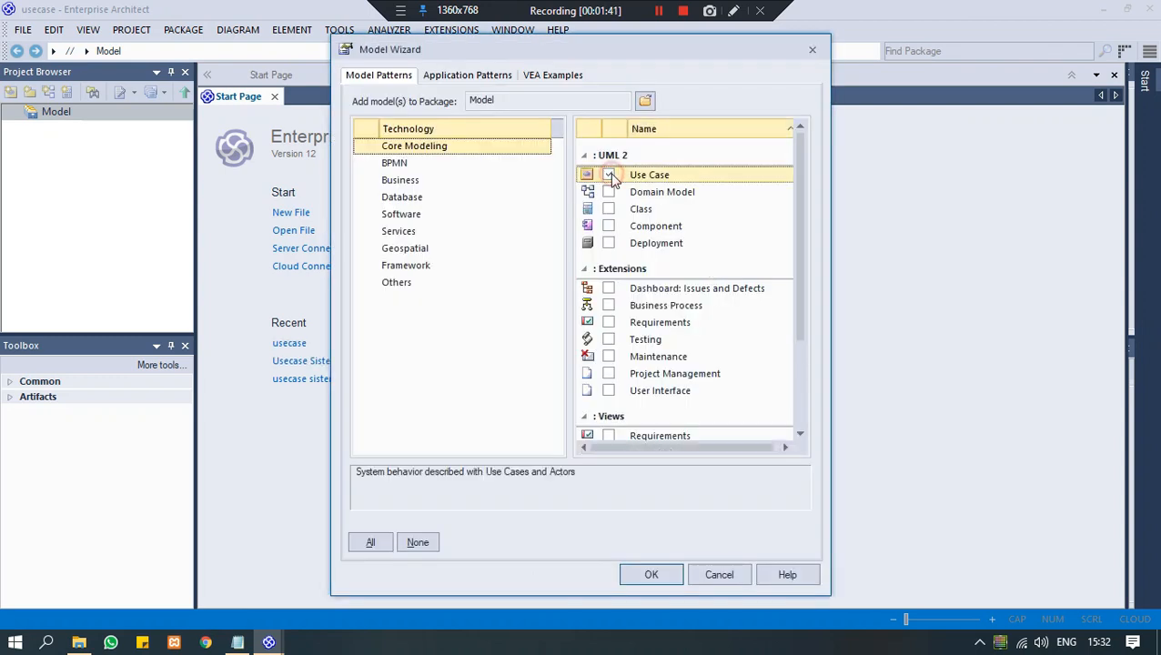
{"action": "left_click", "coordinate": [652, 578]}
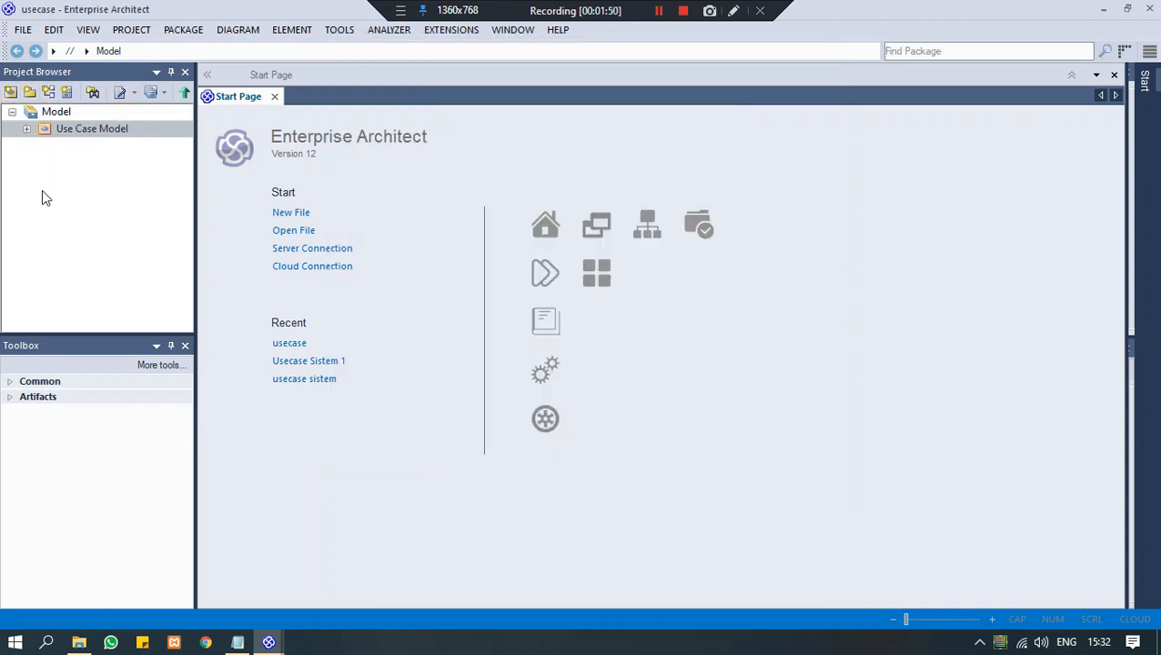
{"action": "left_click", "coordinate": [26, 130]}
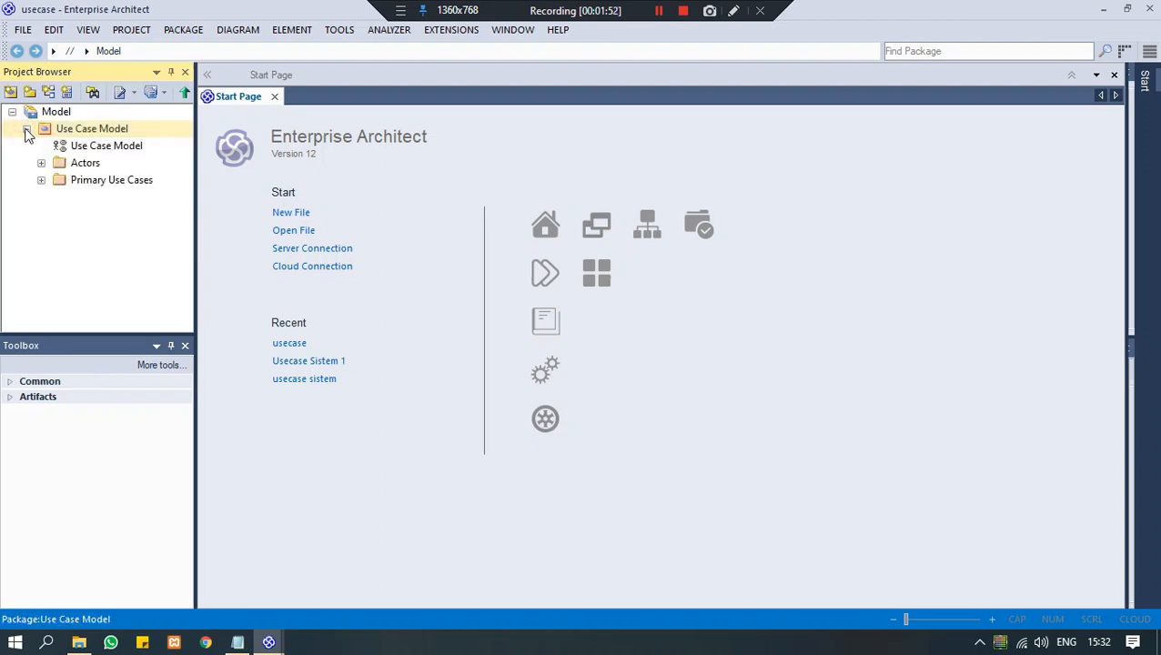
Load the Use Case element set into the toolbox and look through its relationship and pattern groups.
{"action": "left_click", "coordinate": [150, 368]}
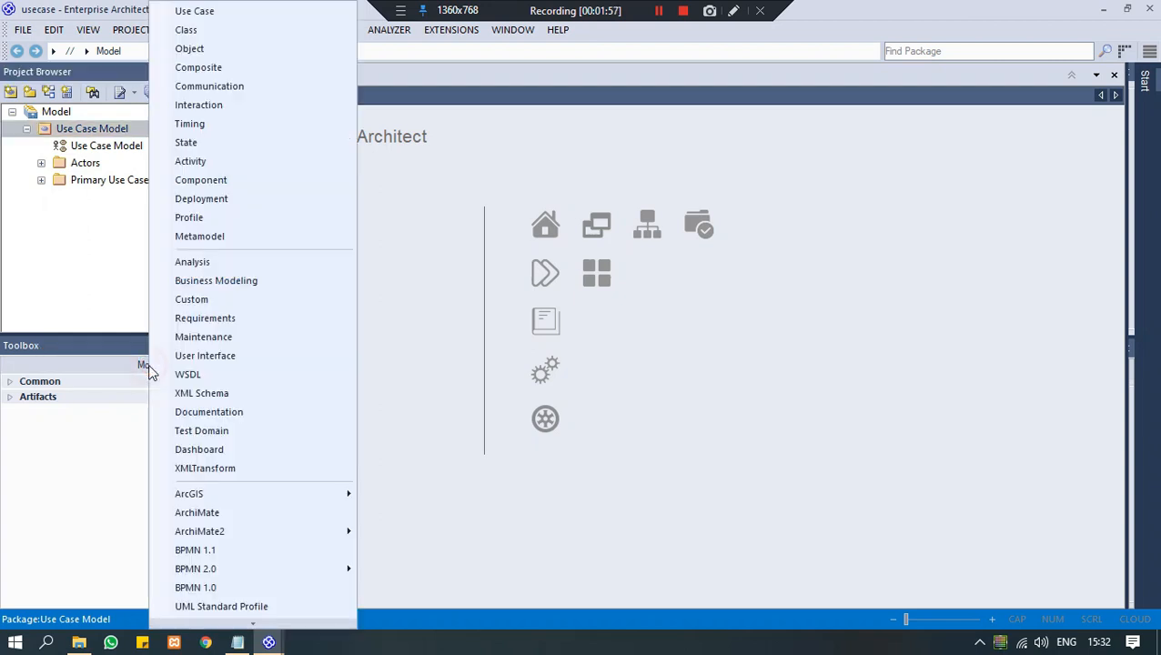
{"action": "left_click", "coordinate": [221, 12]}
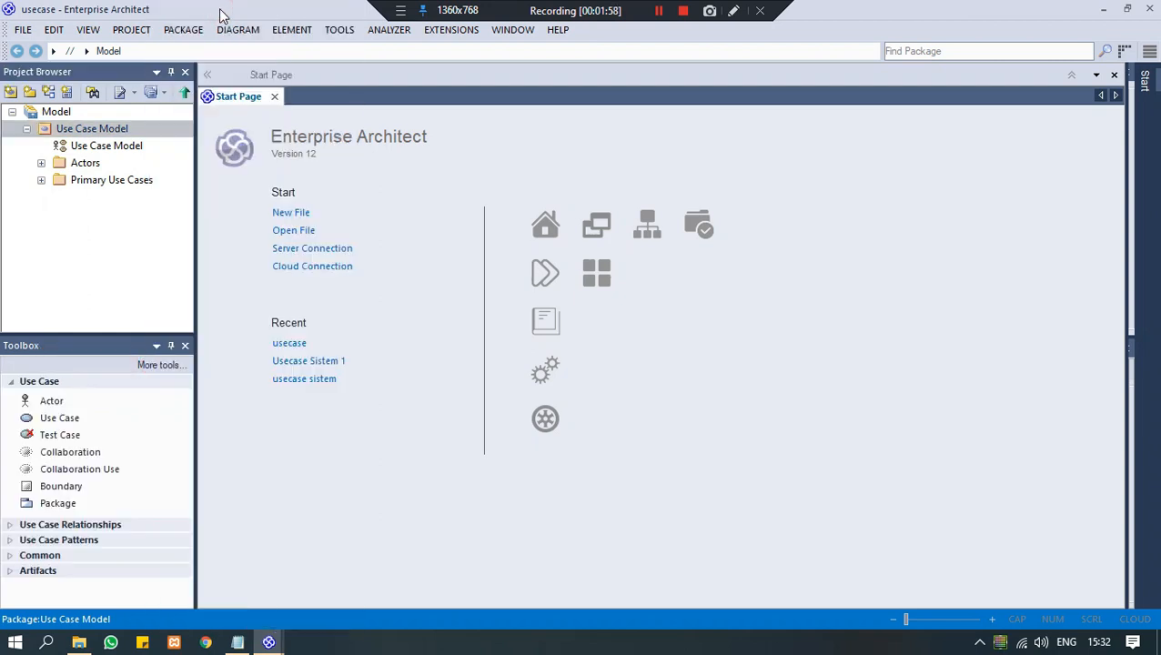
{"action": "left_click", "coordinate": [11, 525]}
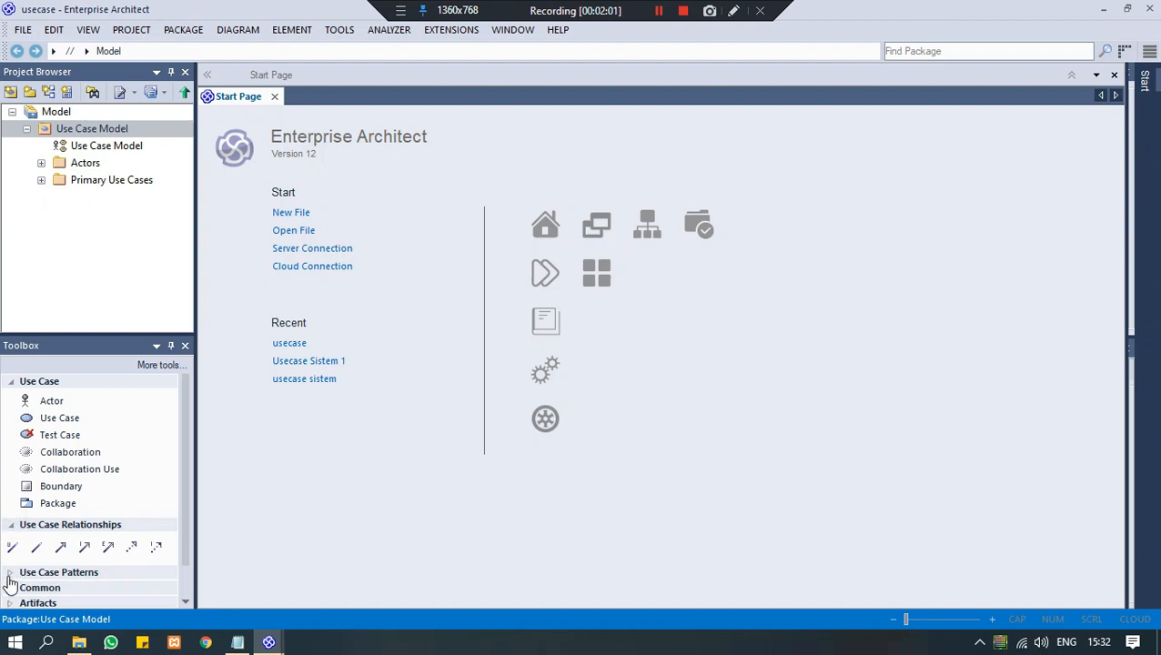
{"action": "left_click", "coordinate": [10, 573]}
{"action": "left_click", "coordinate": [11, 573]}
{"action": "left_click", "coordinate": [11, 525]}
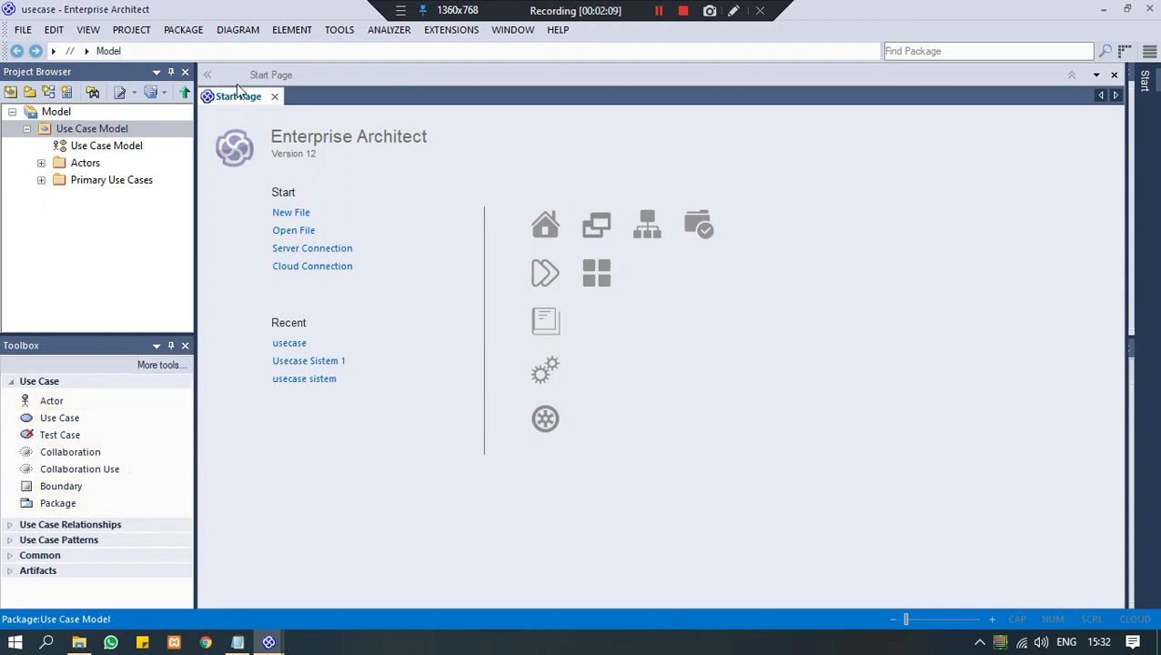
{"action": "left_click", "coordinate": [88, 32]}
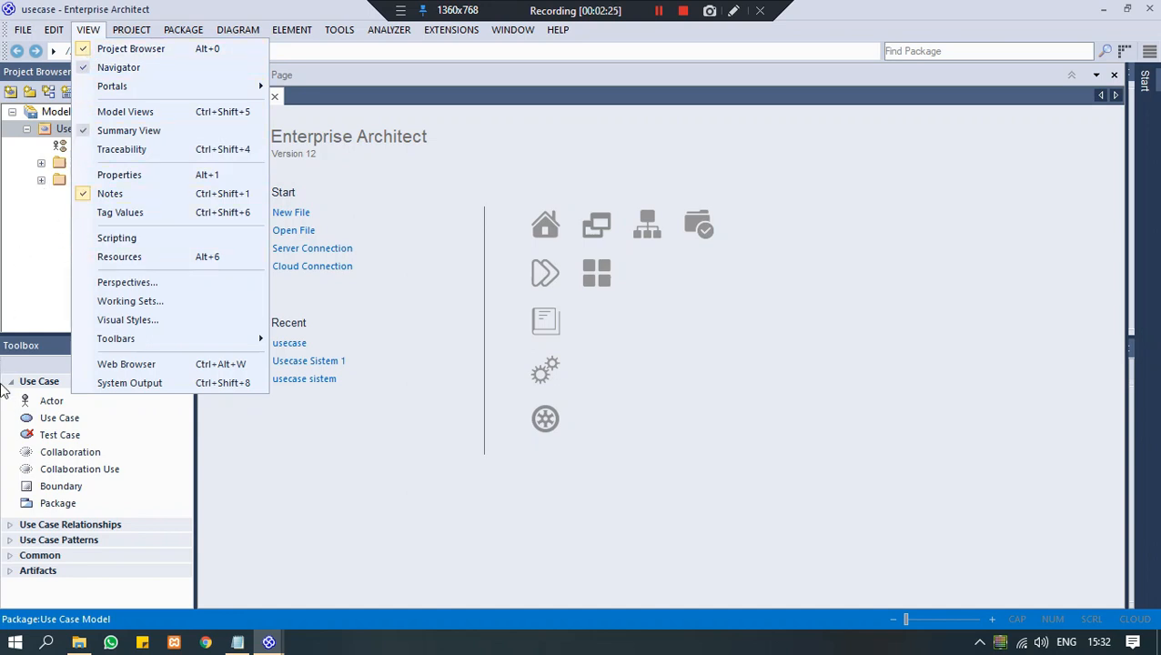
{"action": "left_click", "coordinate": [296, 429]}
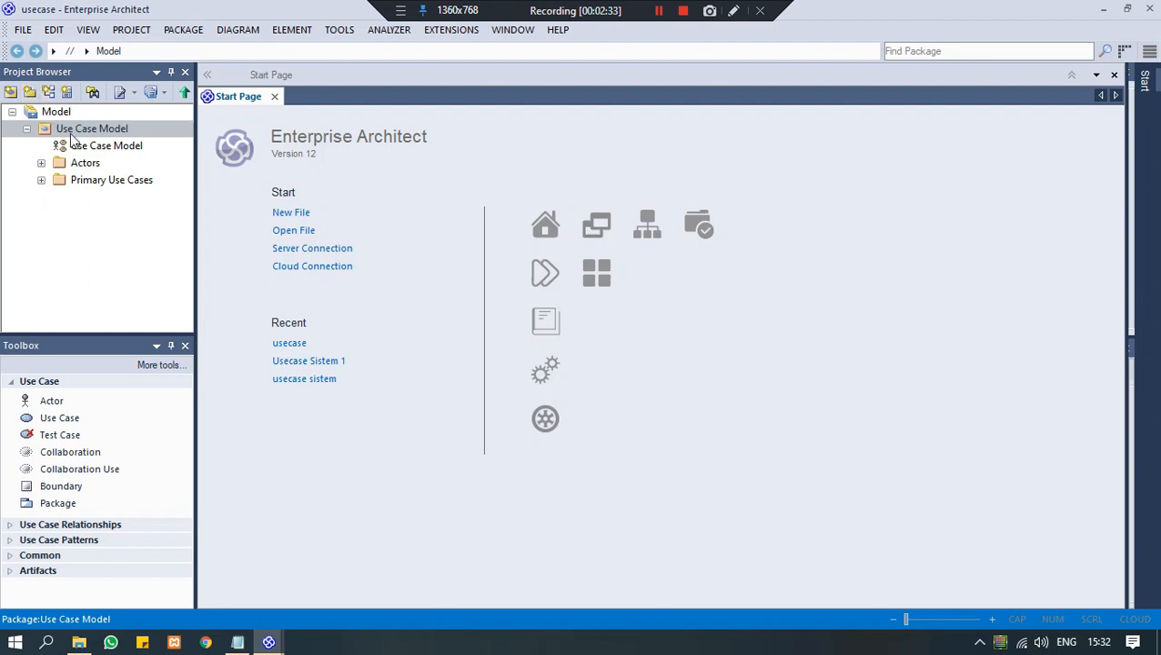
Open the Use Case Model diagram and delete all of its template elements.
{"action": "left_click", "coordinate": [116, 150]}
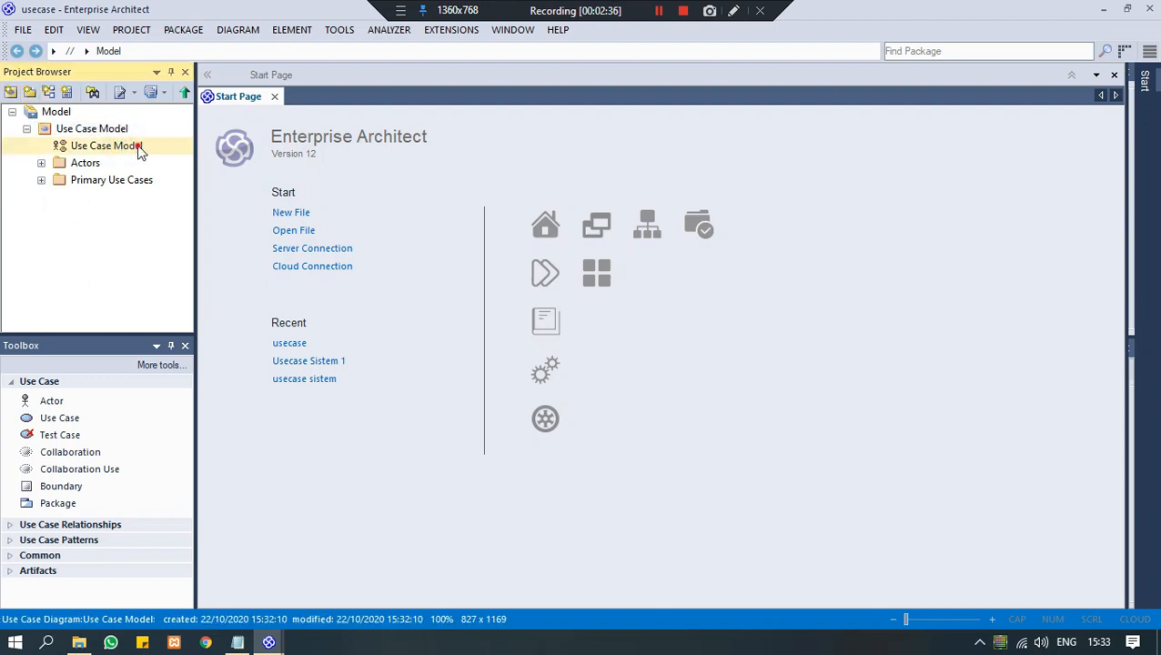
{"action": "left_click", "coordinate": [139, 147]}
{"action": "double_click", "coordinate": [179, 151]}
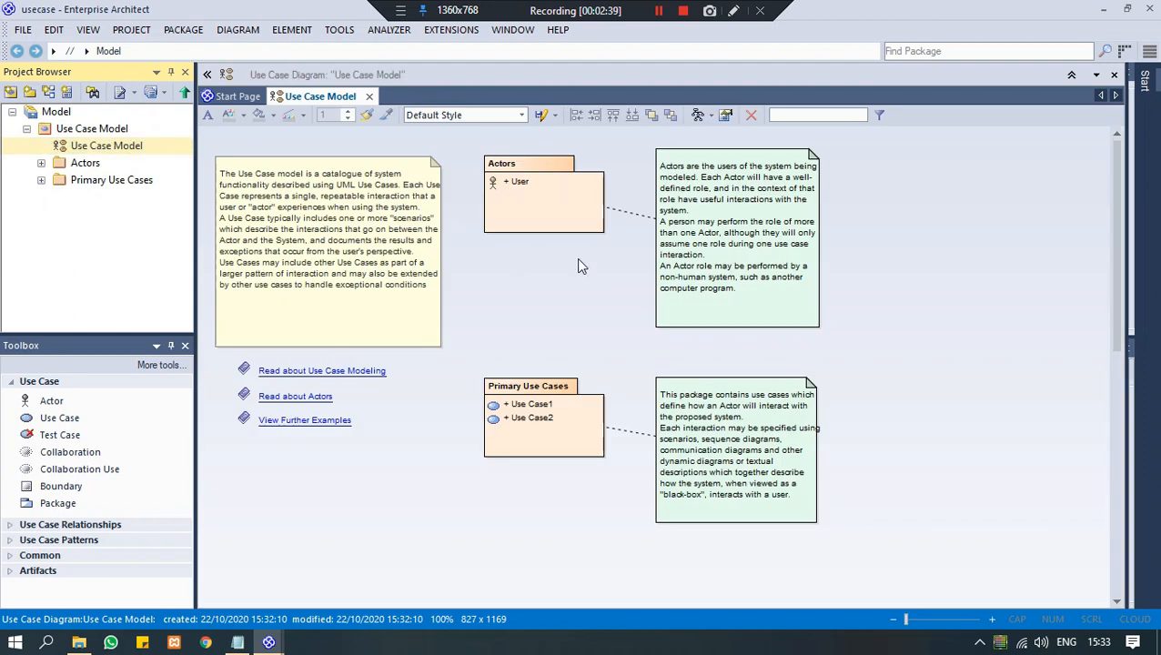
{"action": "left_click", "coordinate": [471, 299]}
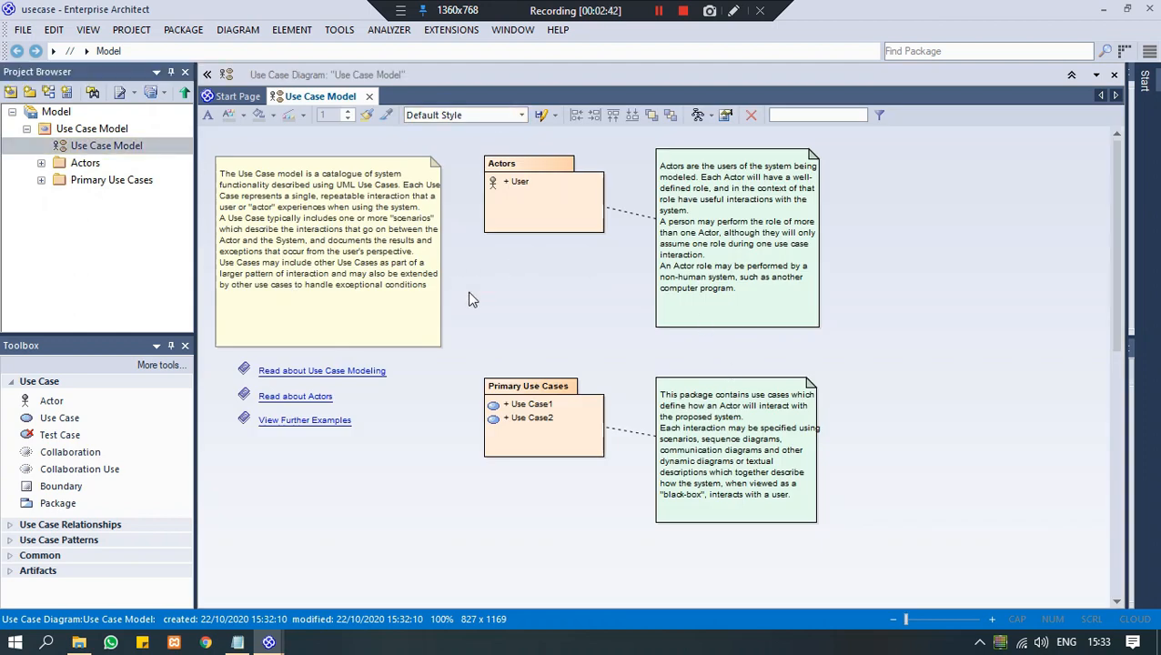
{"action": "key", "text": "ctrl+a"}
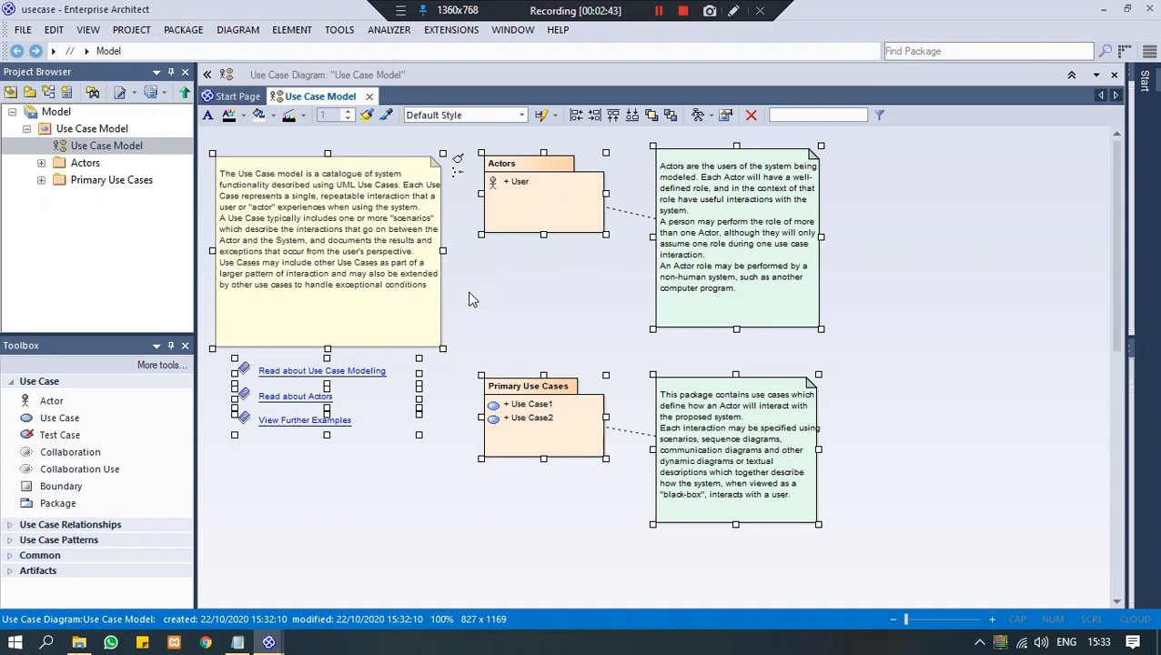
{"action": "key", "text": "Delete"}
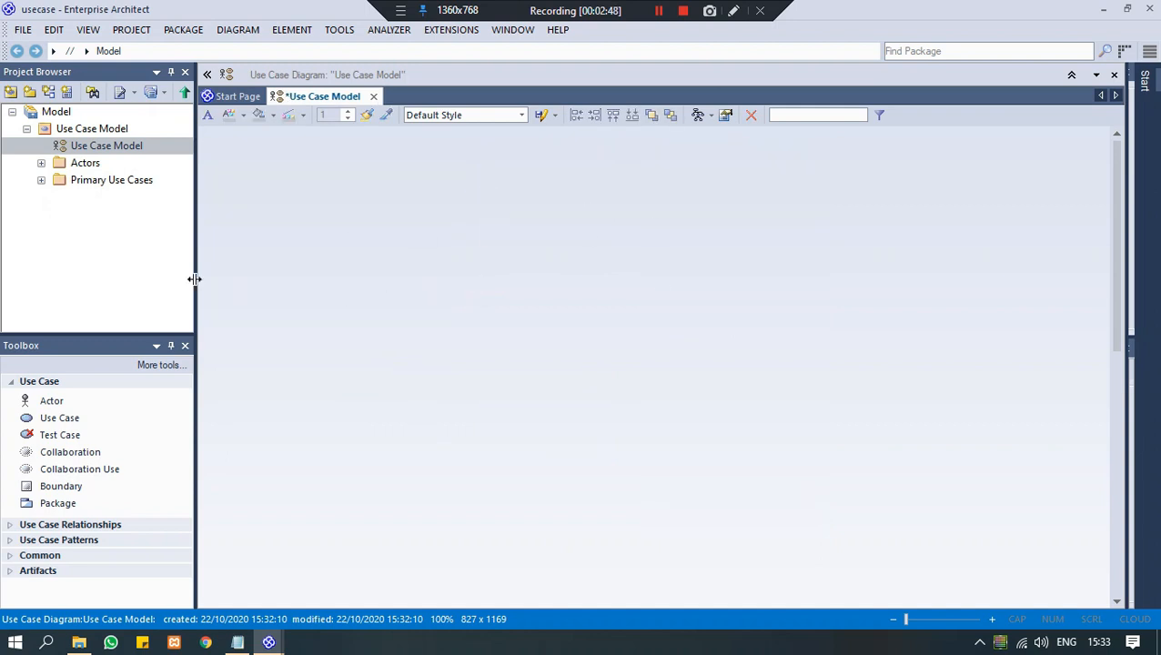
Switch to the usecase notes in Notepad to read the syntax list and system request, and return to the Enterprise Architect diagram.
{"action": "left_click", "coordinate": [238, 642]}
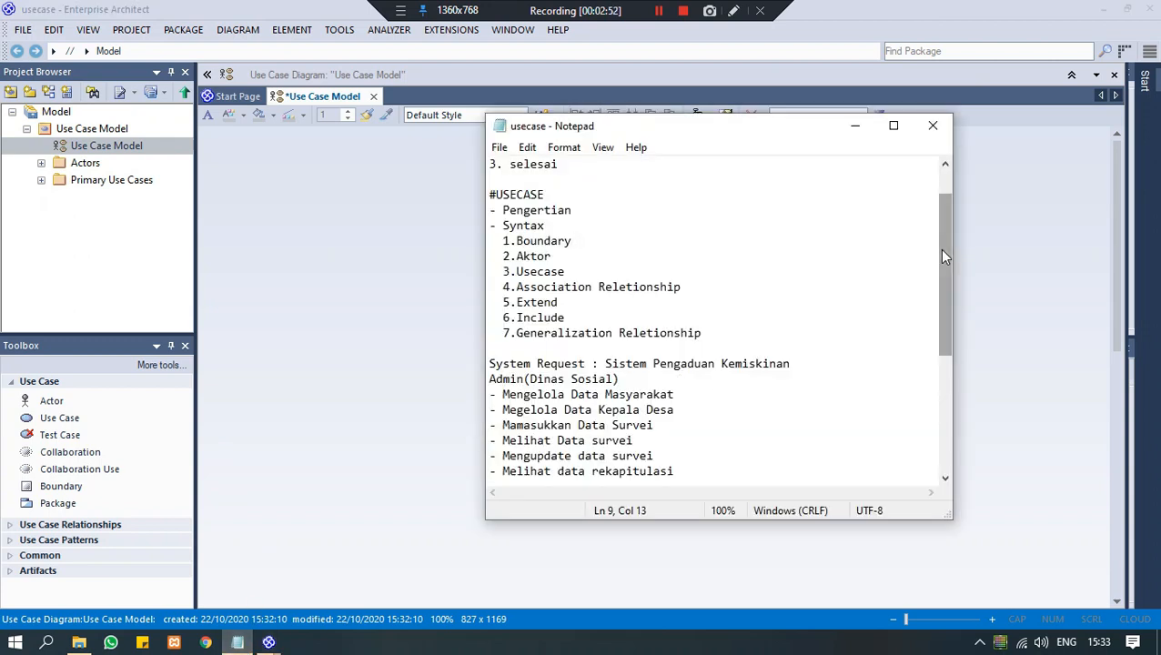
{"action": "left_click_drag", "start_coordinate": [941, 249], "coordinate": [943, 263]}
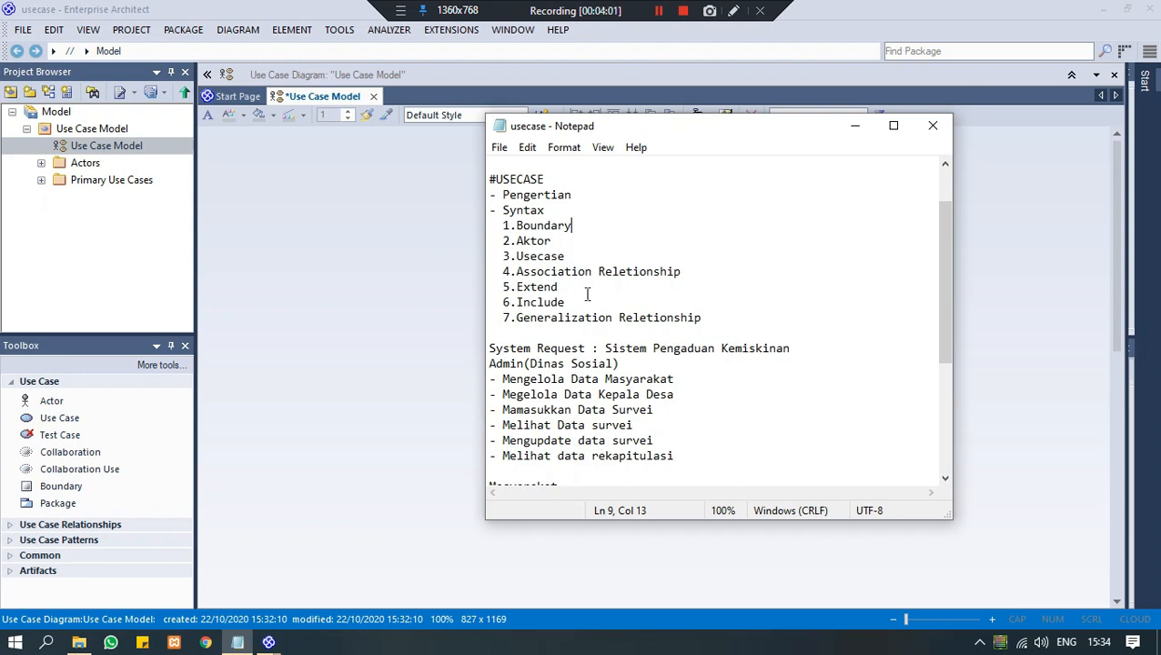
{"action": "left_click", "coordinate": [352, 261]}
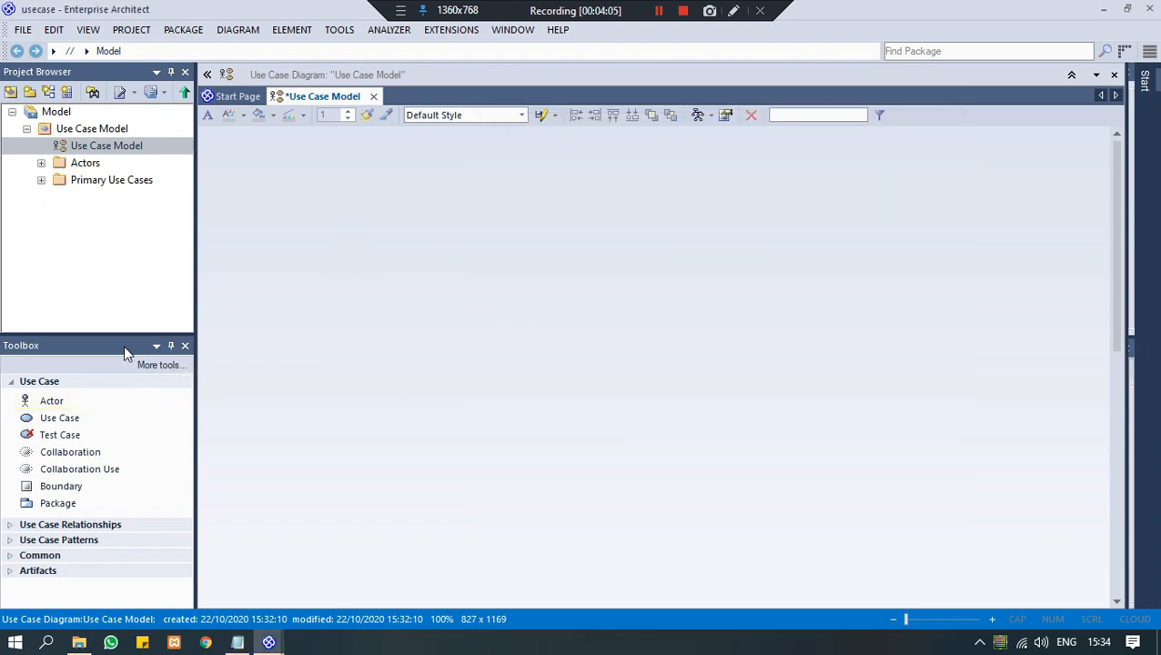
Add a boundary named "Sistem A" to the middle of the Use Case Model diagram.
{"action": "left_click", "coordinate": [82, 490]}
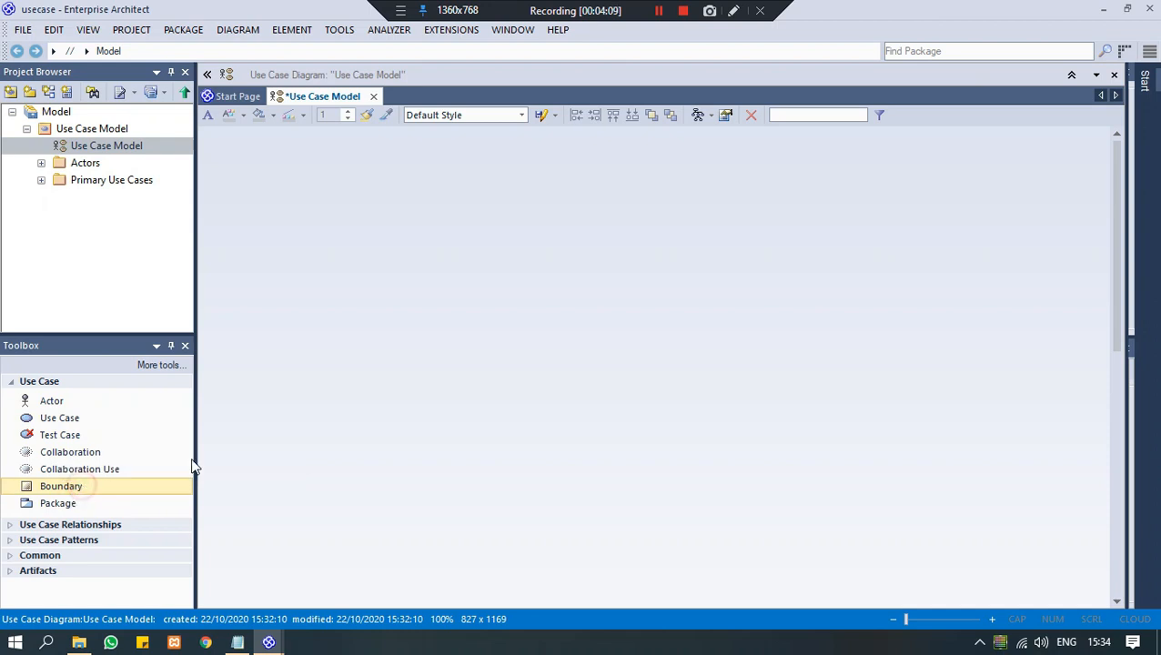
{"action": "left_click", "coordinate": [539, 264]}
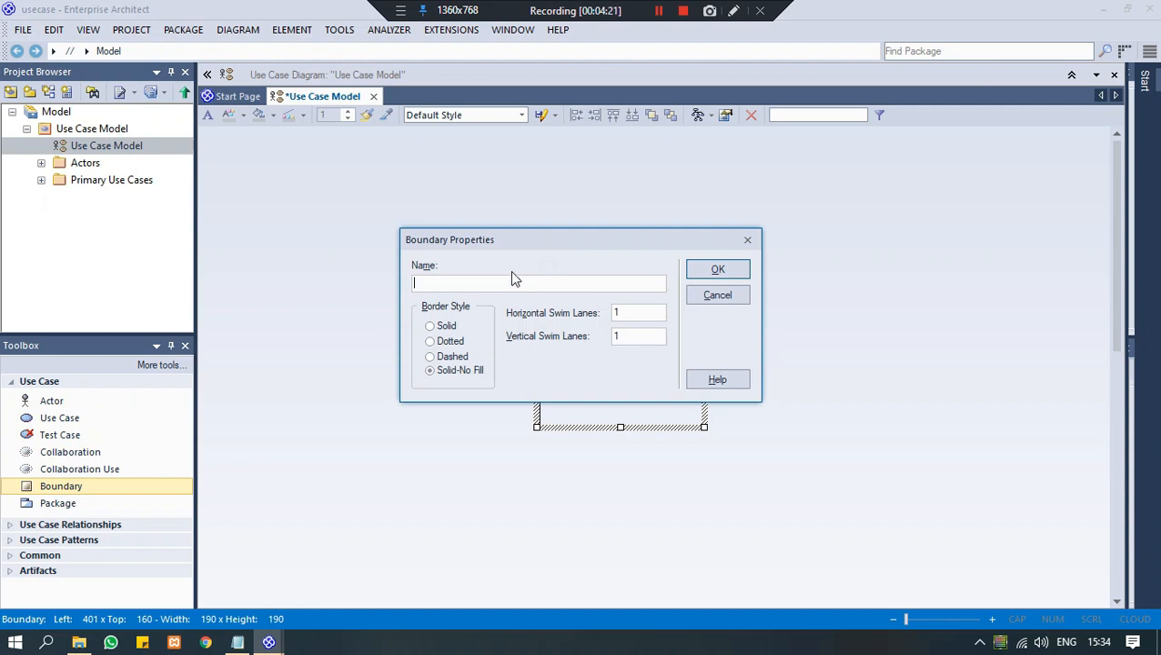
{"action": "type", "text": "Sistem A"}
{"action": "key", "text": "Return"}
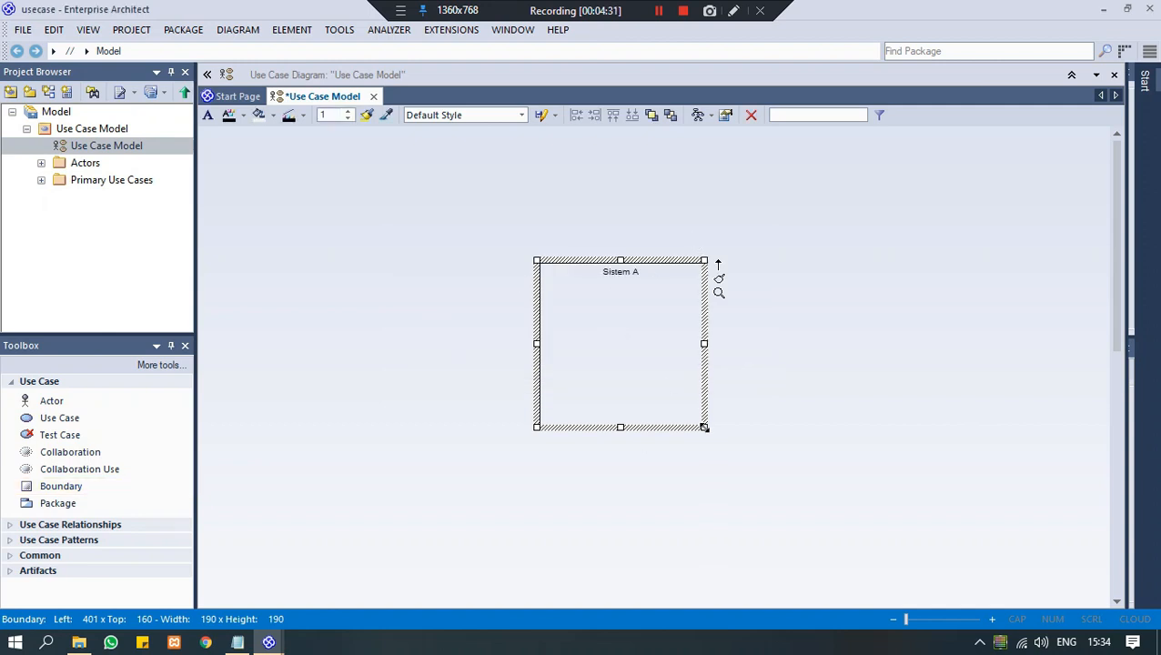
Enlarge the Sistem A boundary to about 372 x 364 and move it up and left on the diagram.
{"action": "left_click_drag", "start_coordinate": [704, 427], "coordinate": [846, 549]}
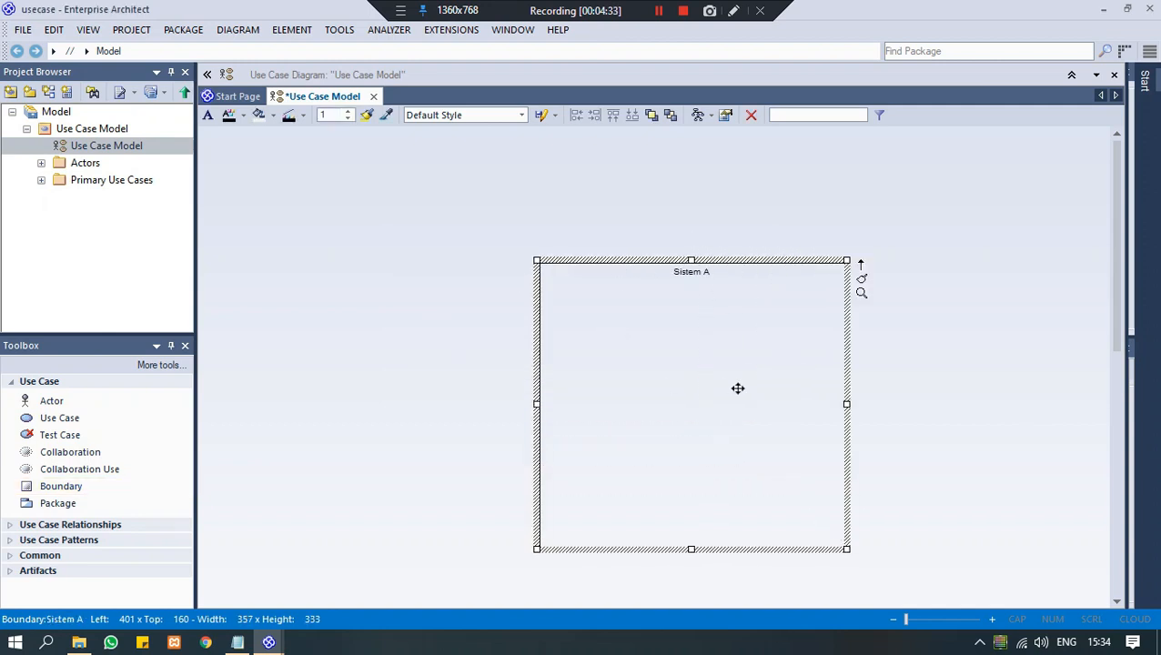
{"action": "left_click_drag", "start_coordinate": [737, 389], "coordinate": [685, 317]}
{"action": "left_click_drag", "start_coordinate": [797, 484], "coordinate": [809, 510]}
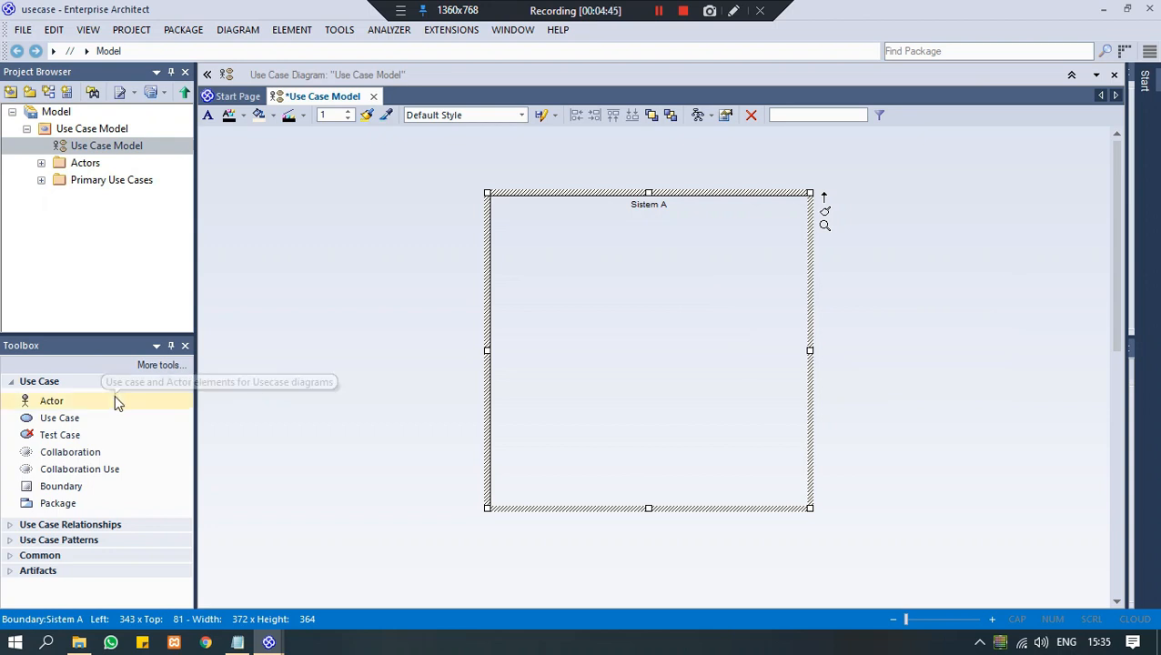
Add an actor named "masyarakt" outside the Sistem A boundary, on its left side.
{"action": "left_click_drag", "start_coordinate": [115, 400], "coordinate": [390, 261]}
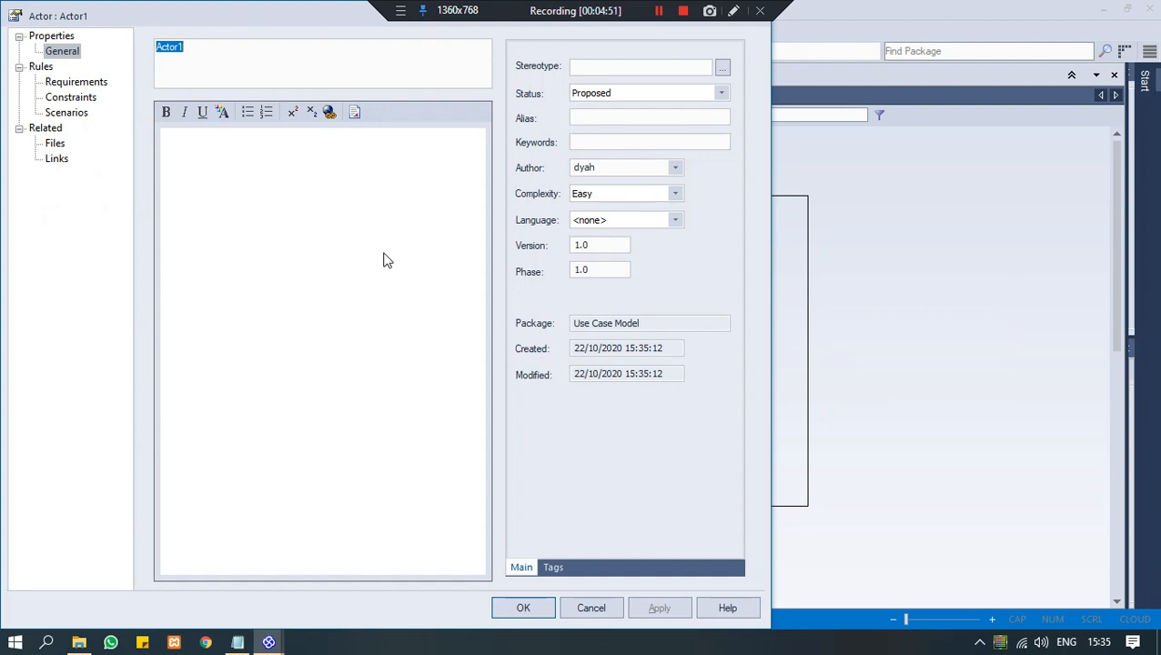
{"action": "type", "text": "masyarakt"}
{"action": "key", "text": "Return"}
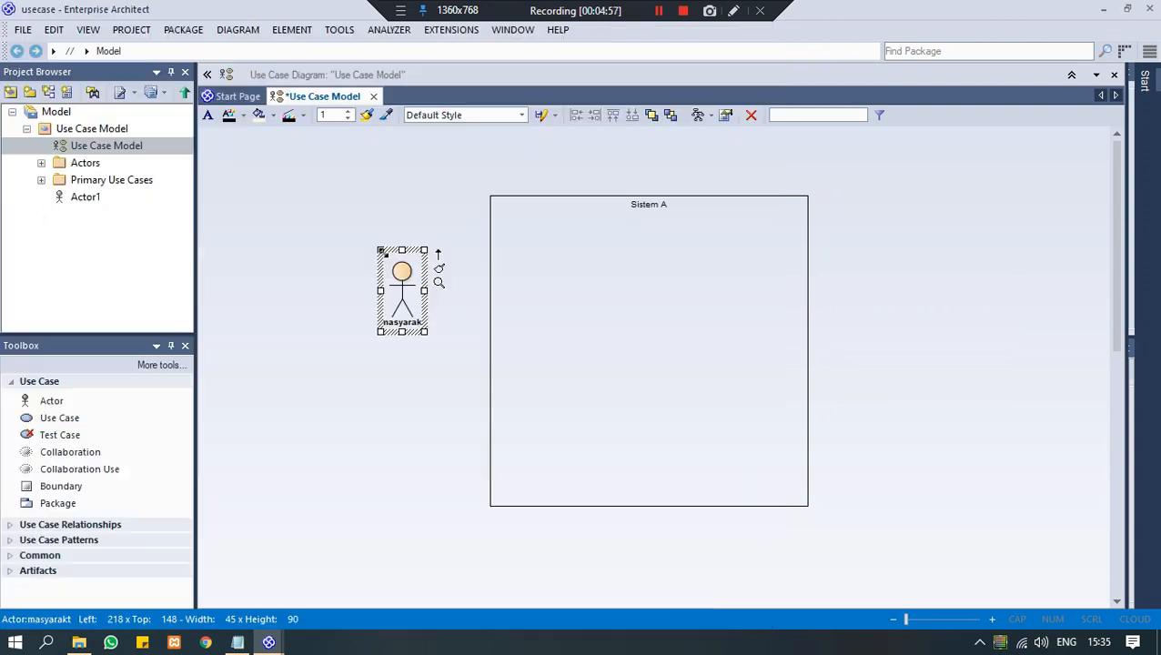
Add a second actor with its default name and place it outside the Sistem A boundary, on its right side.
{"action": "left_click", "coordinate": [99, 404]}
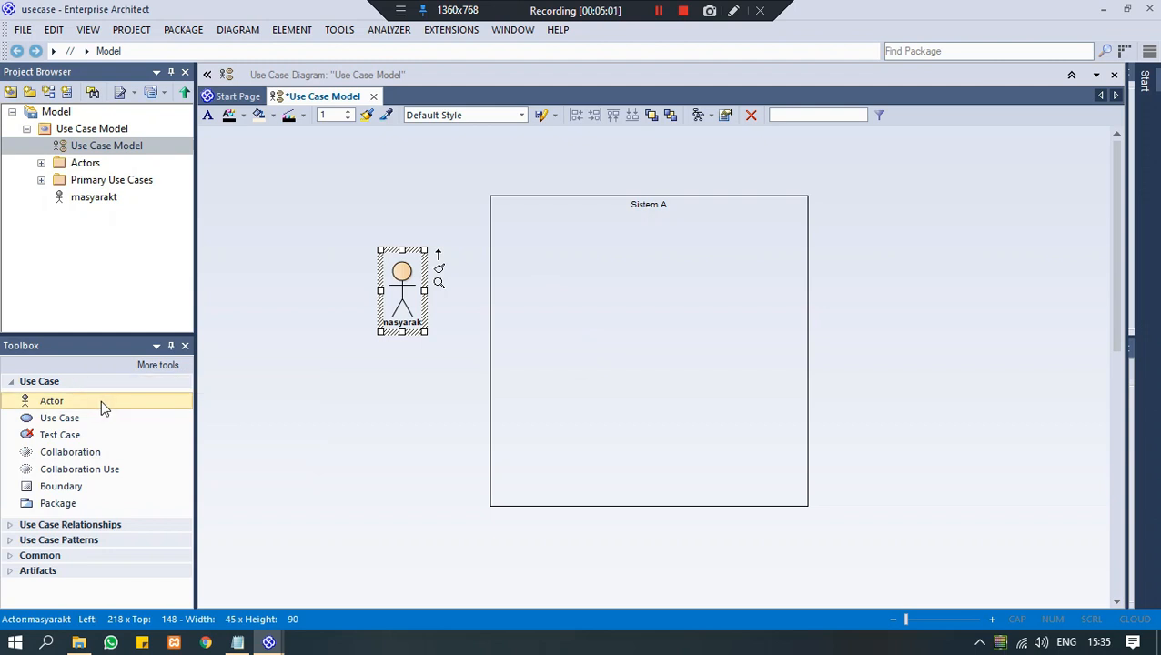
{"action": "left_click", "coordinate": [383, 386]}
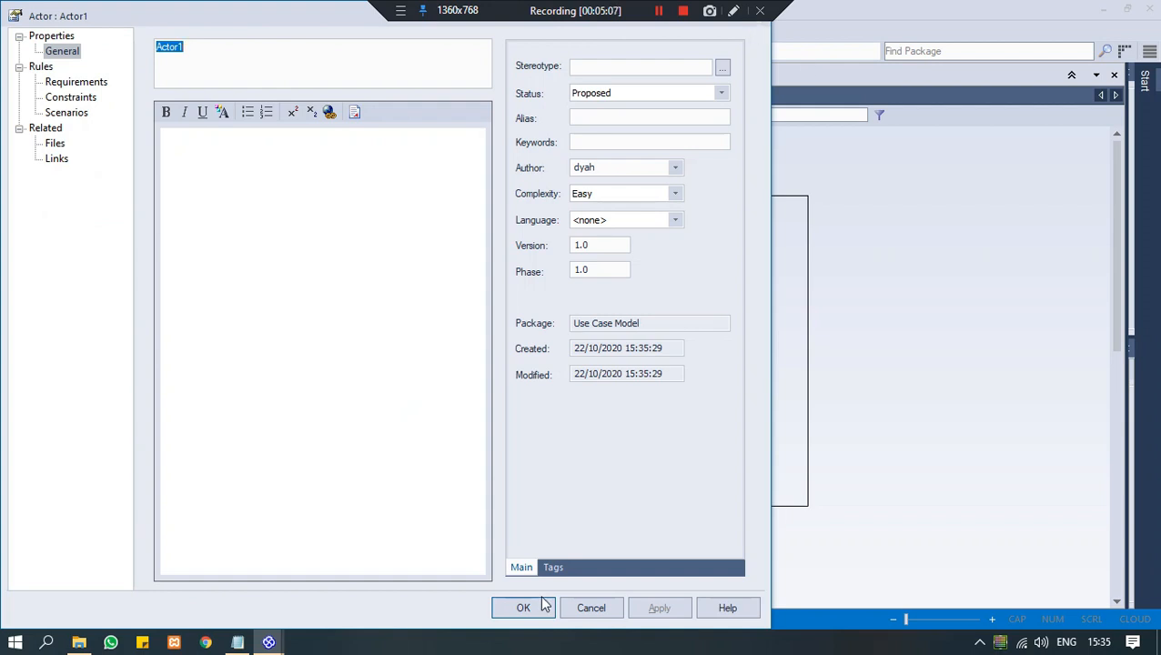
{"action": "left_click", "coordinate": [576, 604]}
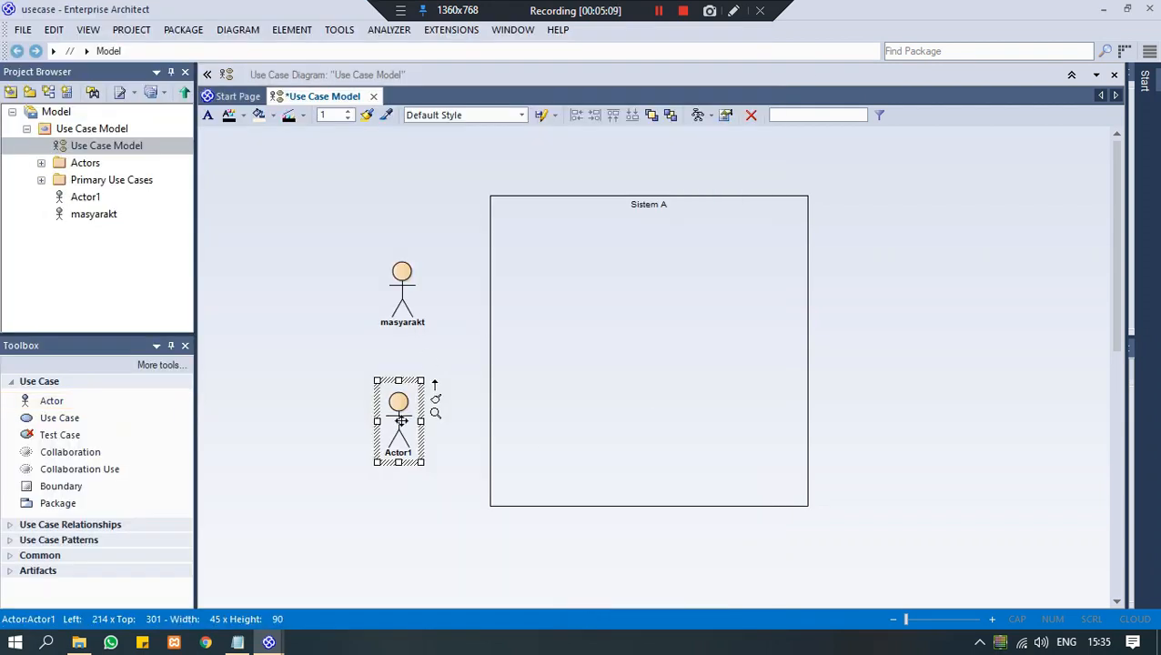
{"action": "left_click_drag", "start_coordinate": [400, 421], "coordinate": [908, 297]}
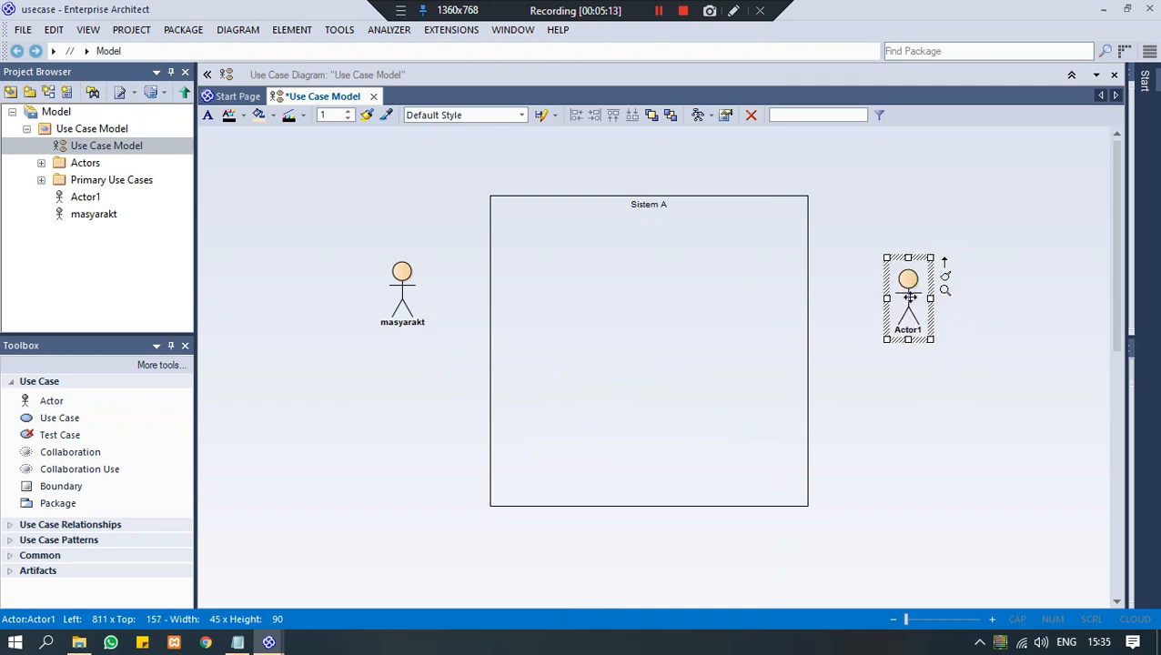
Add a use case named "login" in the upper middle of the Sistem A boundary.
{"action": "left_click", "coordinate": [576, 372]}
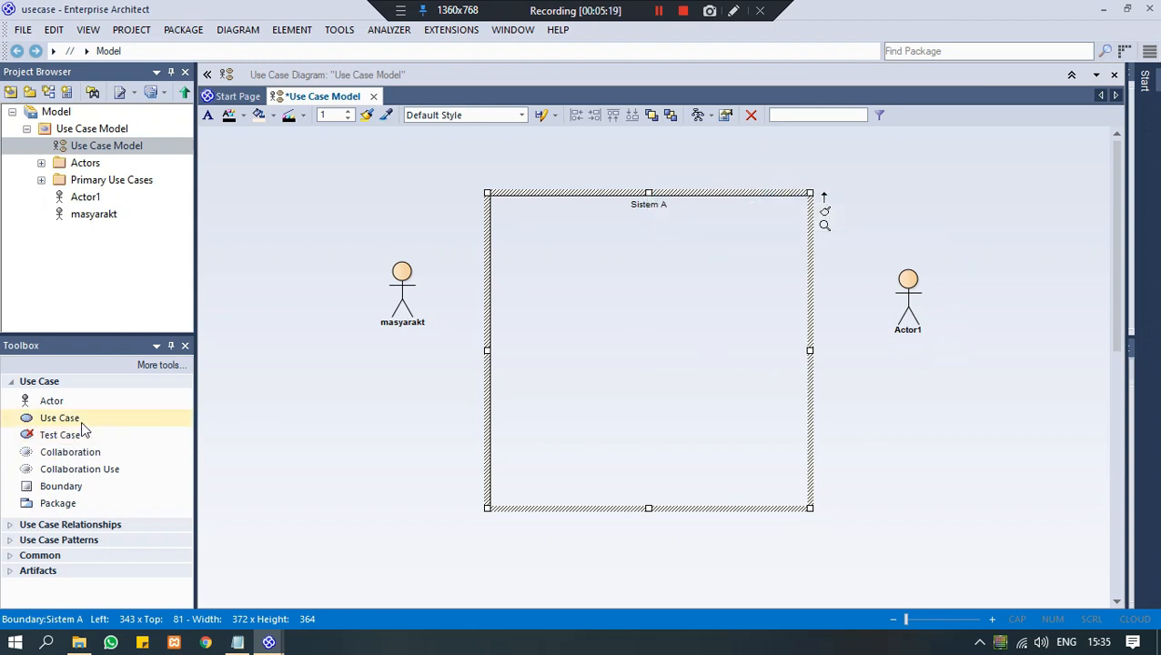
{"action": "left_click_drag", "start_coordinate": [129, 424], "coordinate": [609, 271]}
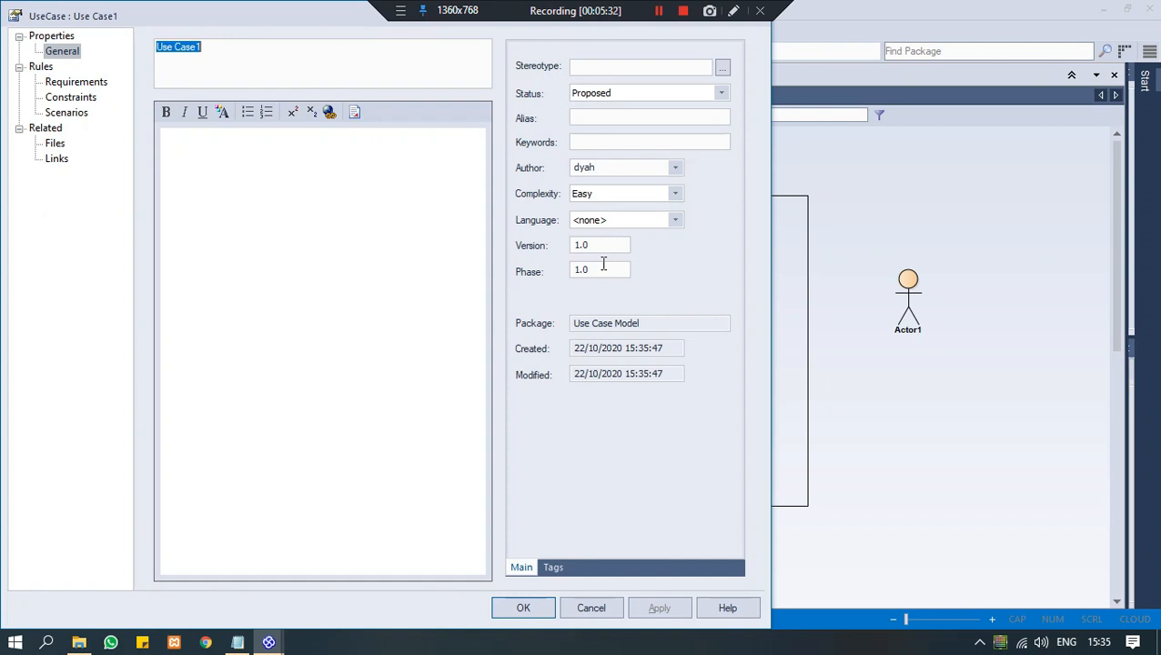
{"action": "key", "text": "BackSpace"}
{"action": "type", "text": "login"}
{"action": "key", "text": "Return"}
Add a use case named "melihat data masyrakat" inside the boundary, below and slightly left of login.
{"action": "left_click_drag", "start_coordinate": [78, 429], "coordinate": [550, 389]}
{"action": "type", "text": "melid"}
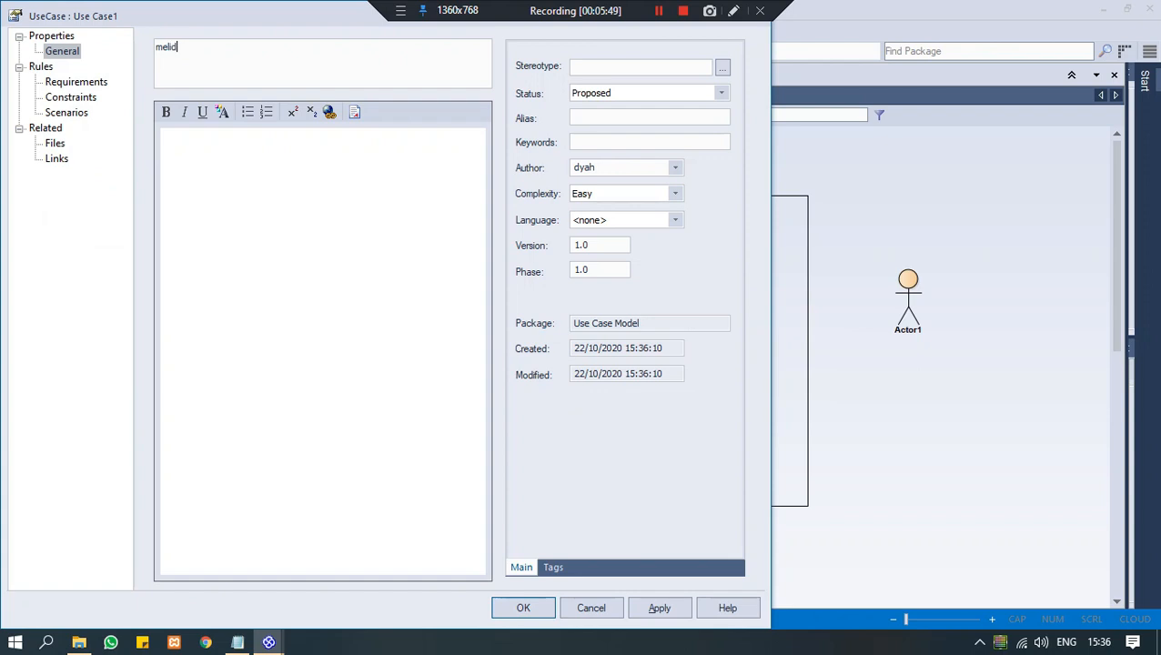
{"action": "type", "text": "hat data masyrakat"}
{"action": "key", "text": "Return"}
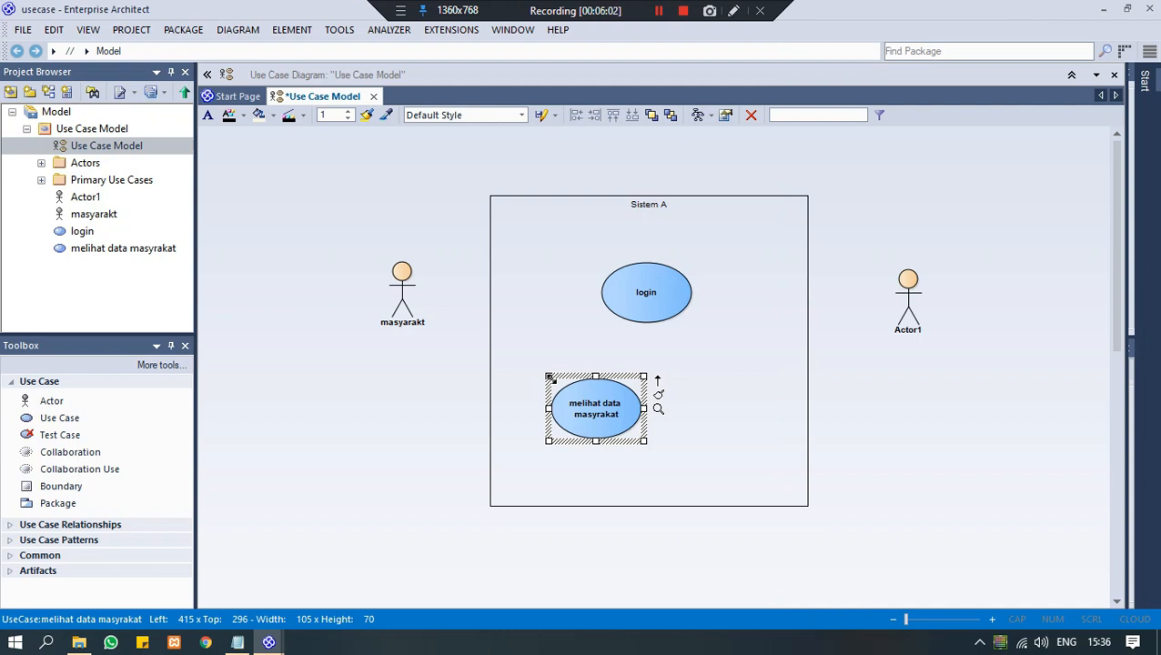
Check the syntax list in the Notepad usecase notes and return to the Enterprise Architect diagram.
{"action": "left_click", "coordinate": [237, 642]}
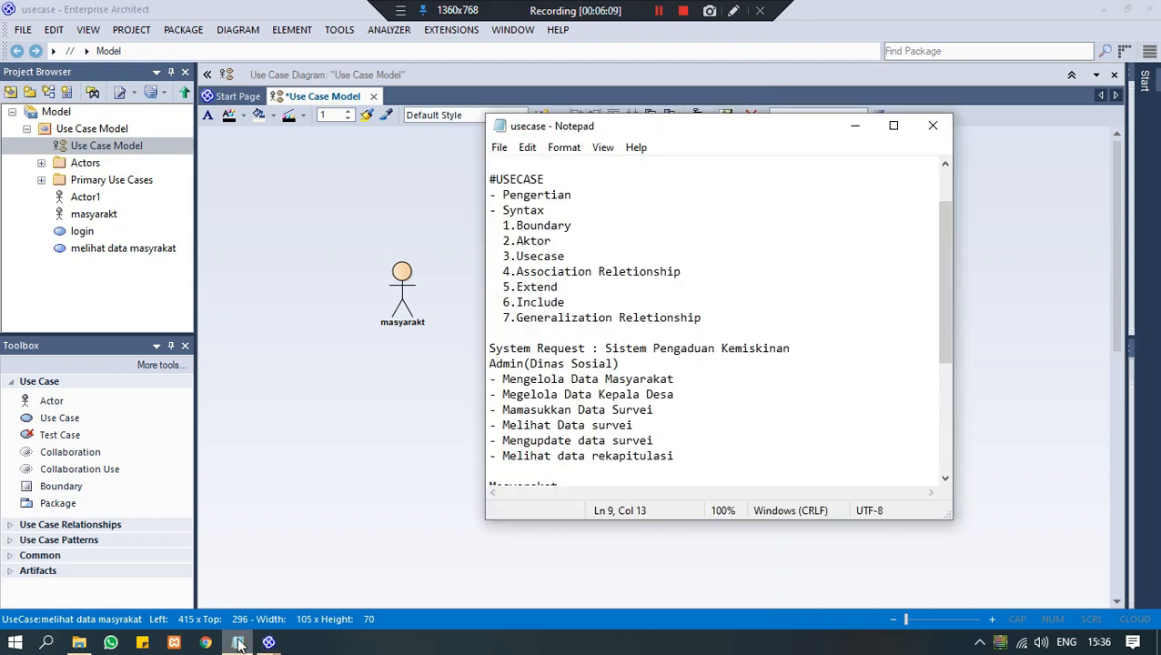
{"action": "left_click", "coordinate": [239, 644]}
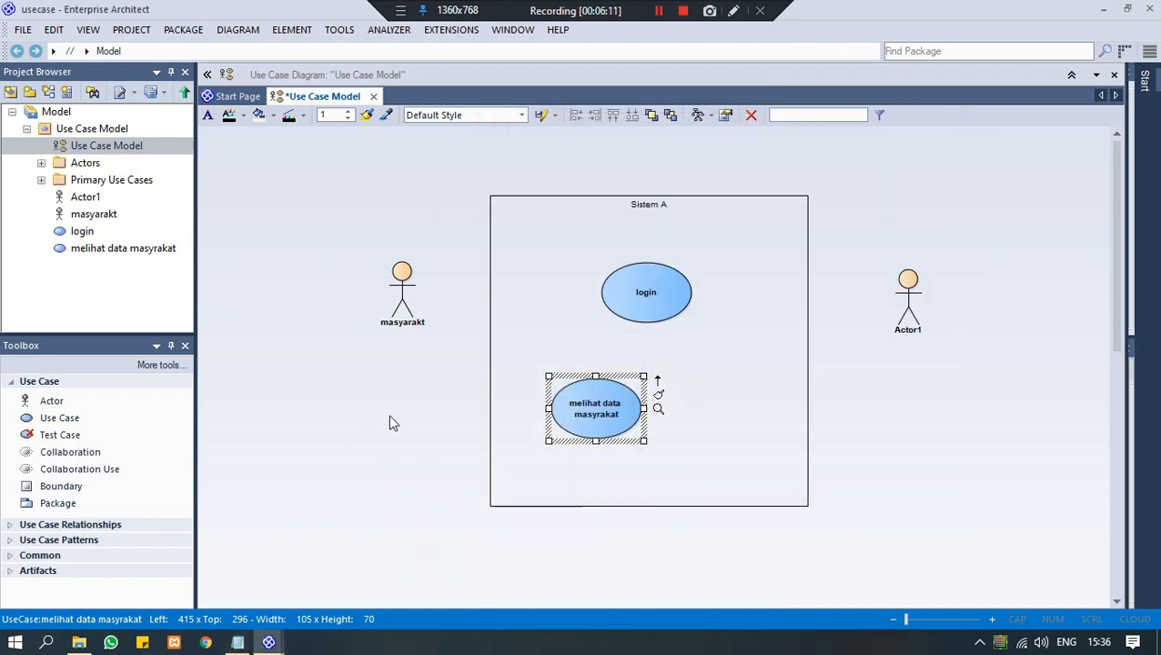
{"action": "left_click", "coordinate": [401, 305]}
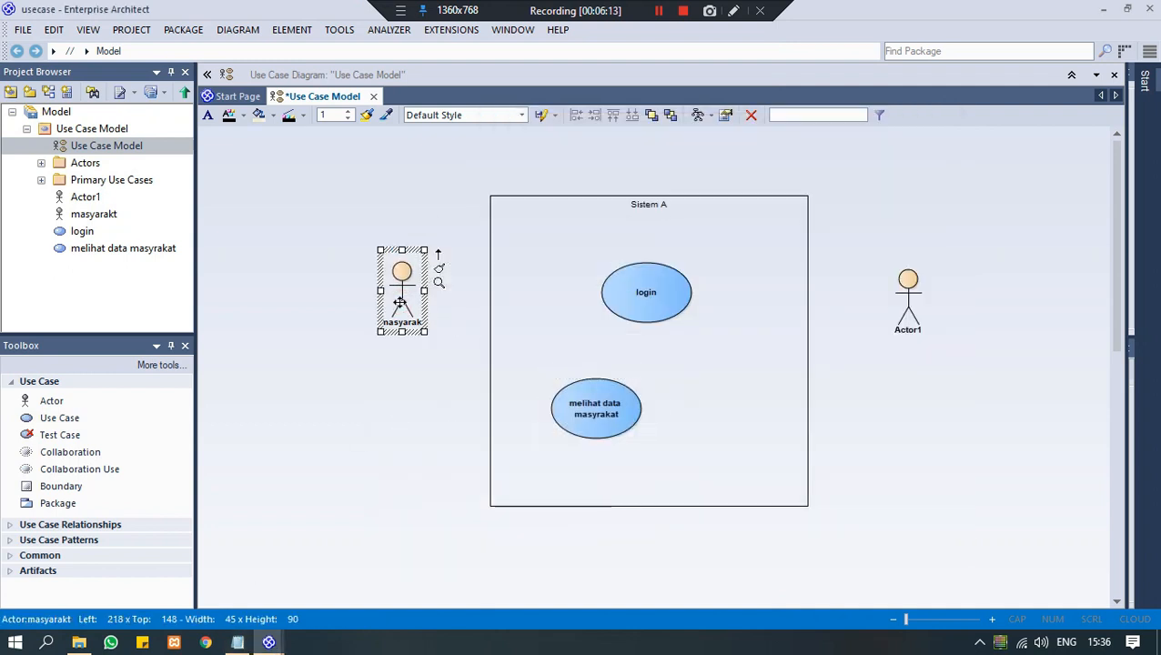
{"action": "left_click", "coordinate": [408, 363]}
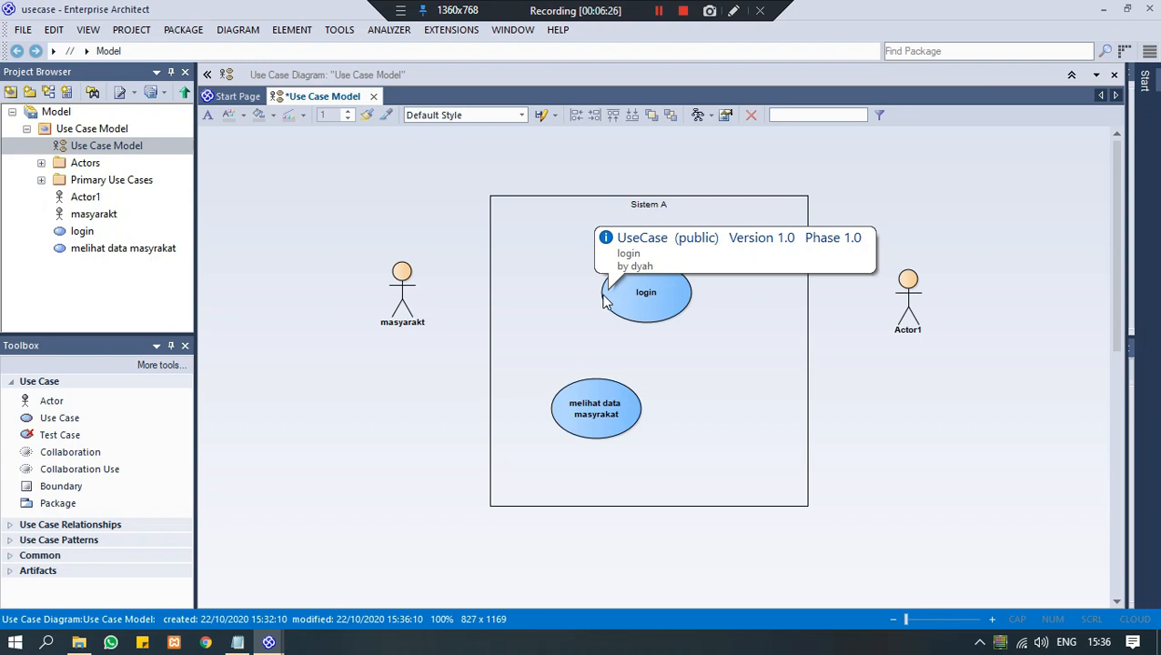
{"action": "left_click", "coordinate": [238, 643]}
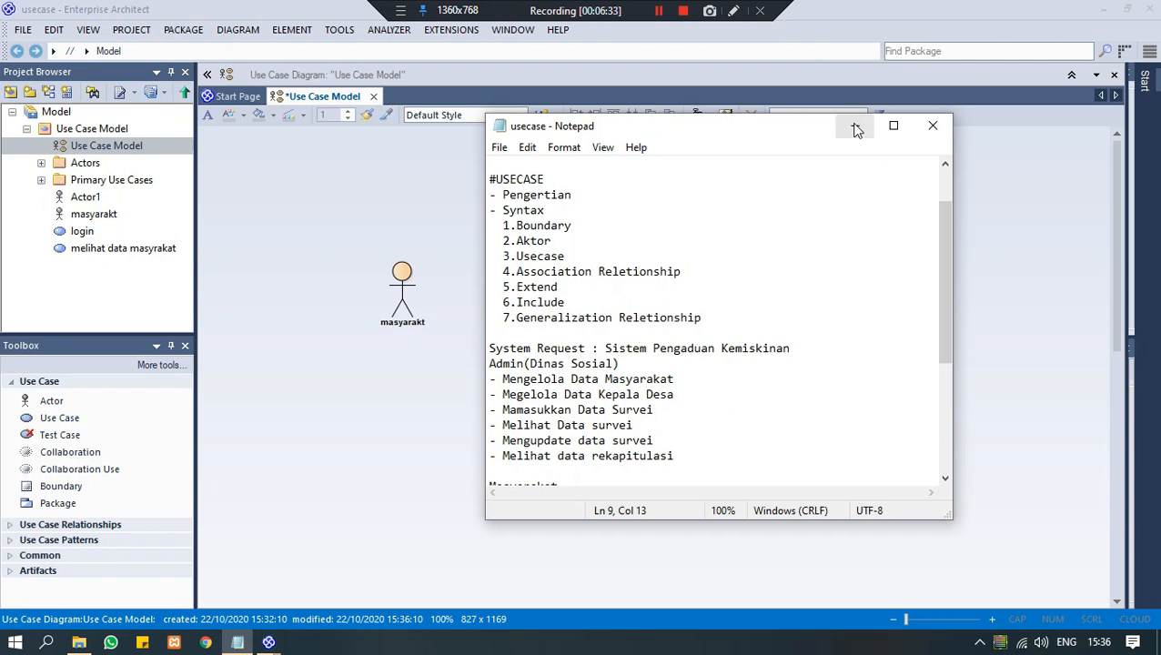
{"action": "left_click", "coordinate": [855, 126]}
Connect the masyarakt actor to the login use case with an Association, and nudge the actor slightly up and left.
{"action": "left_click", "coordinate": [403, 286]}
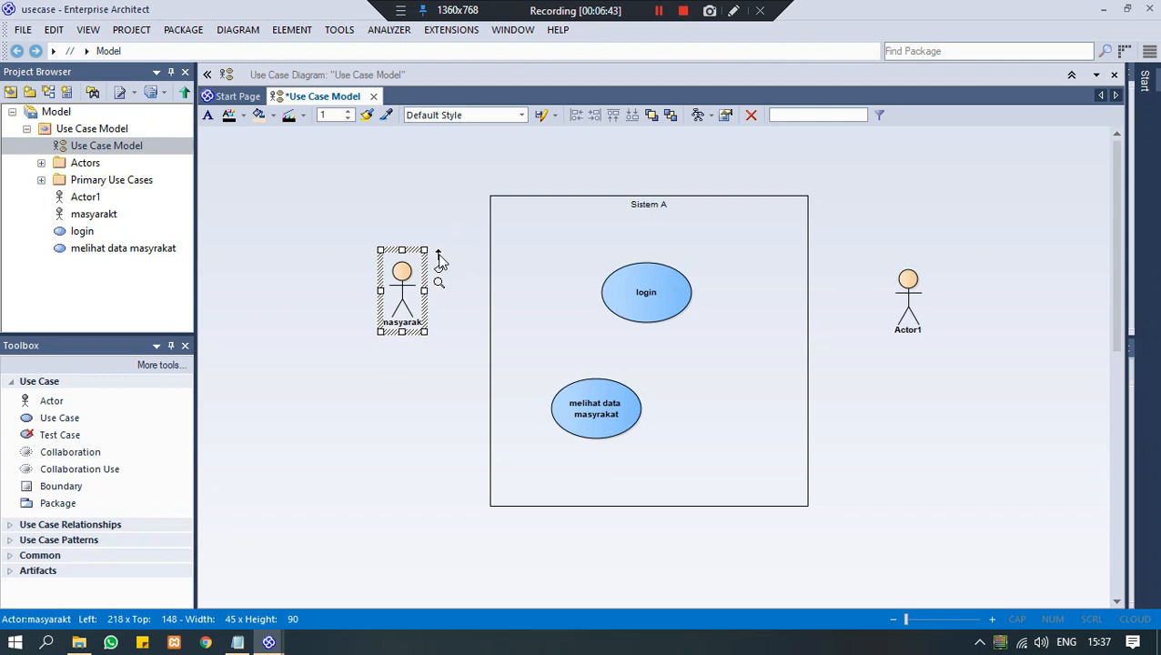
{"action": "left_click_drag", "start_coordinate": [438, 256], "coordinate": [636, 291]}
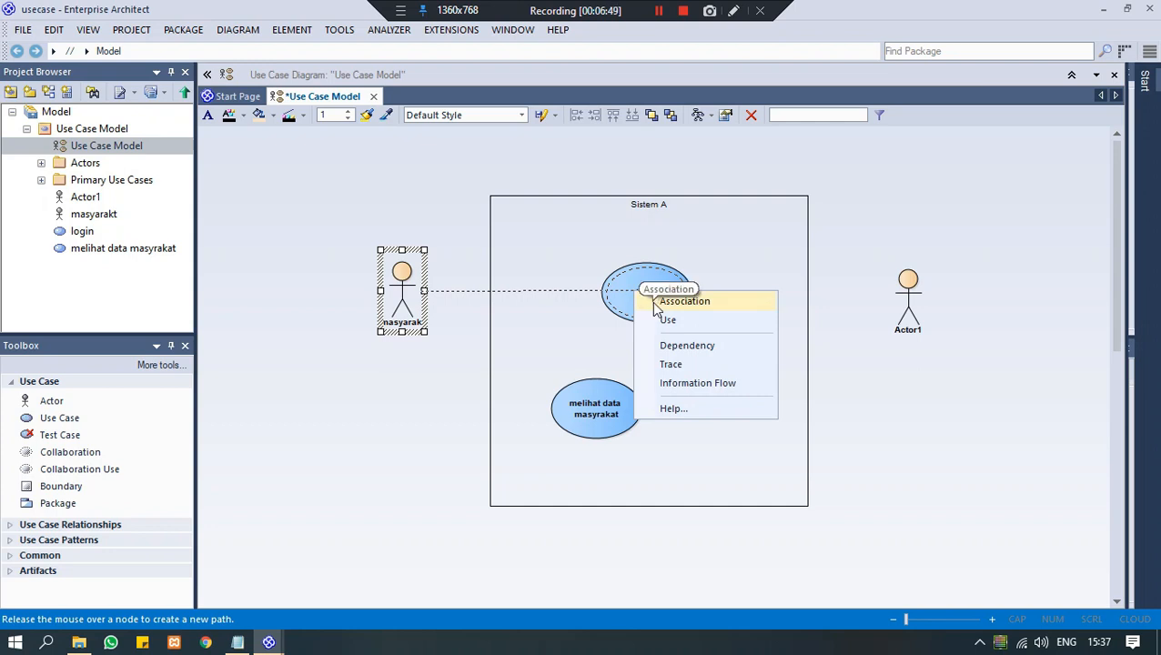
{"action": "left_click", "coordinate": [665, 303]}
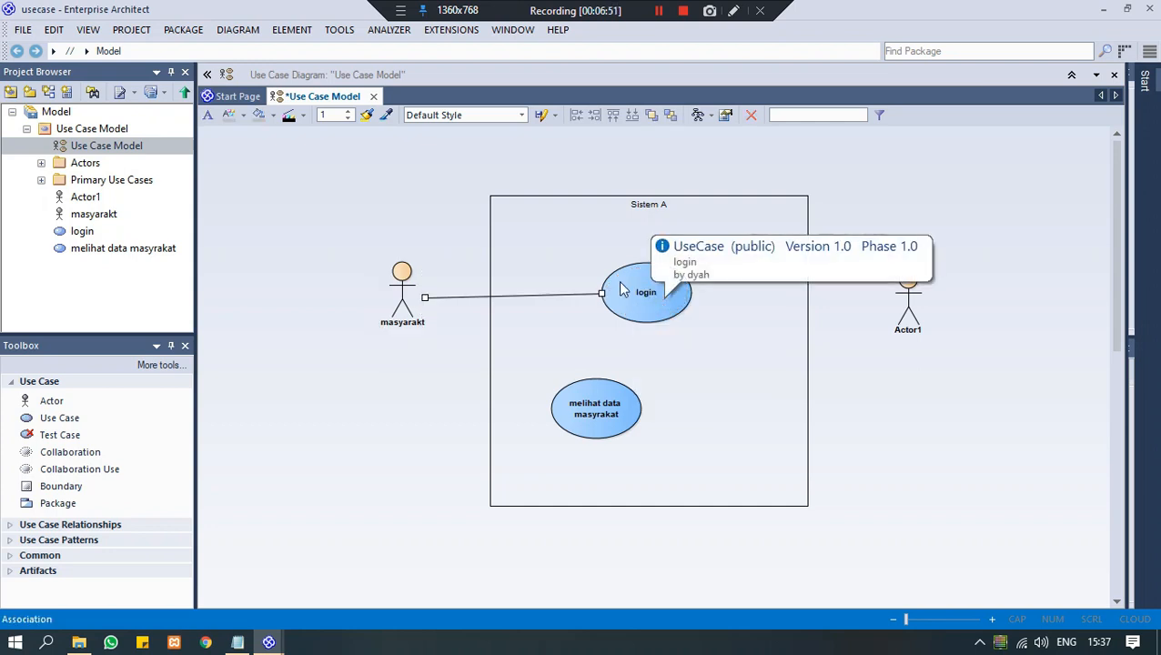
{"action": "left_click_drag", "start_coordinate": [401, 276], "coordinate": [392, 269]}
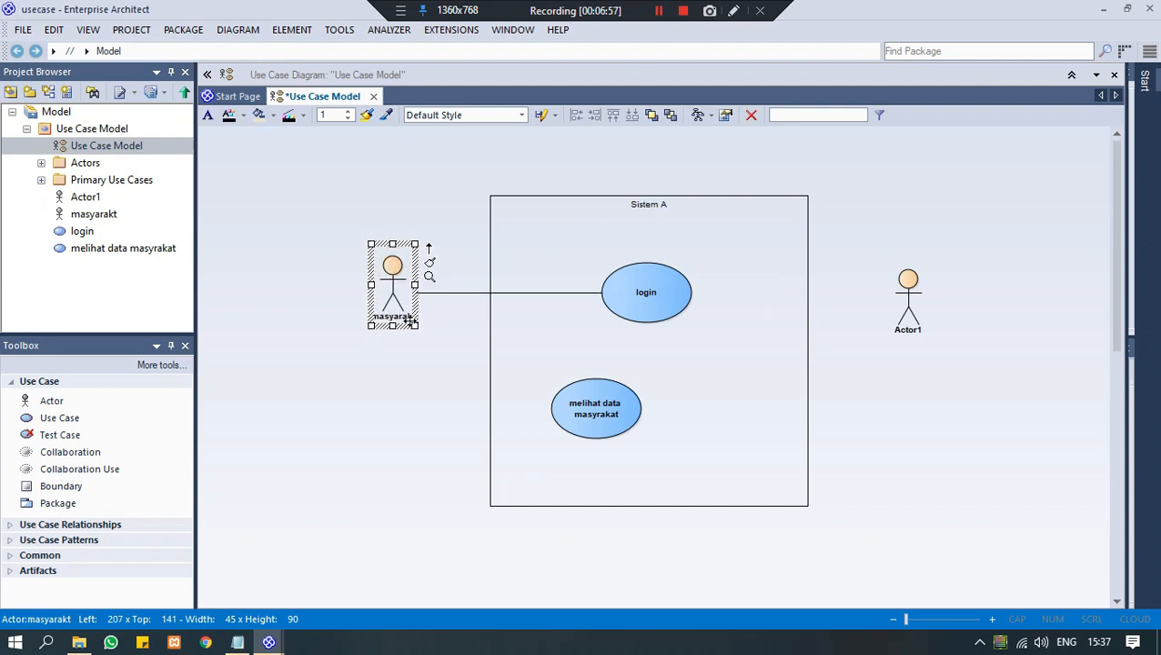
{"action": "left_click", "coordinate": [683, 301]}
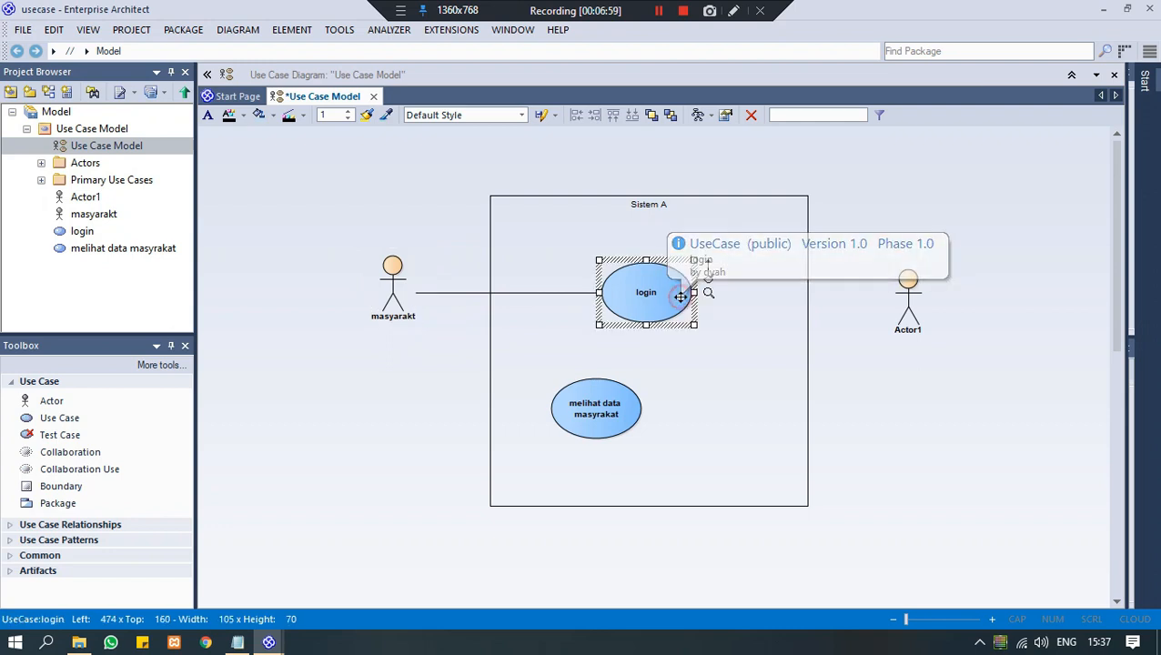
Move the melihat data masyrakat use case up closer to login and connect the masyarakt actor to it with an Association.
{"action": "left_click", "coordinate": [589, 431]}
{"action": "left_click_drag", "start_coordinate": [591, 404], "coordinate": [584, 364]}
{"action": "left_click", "coordinate": [391, 286]}
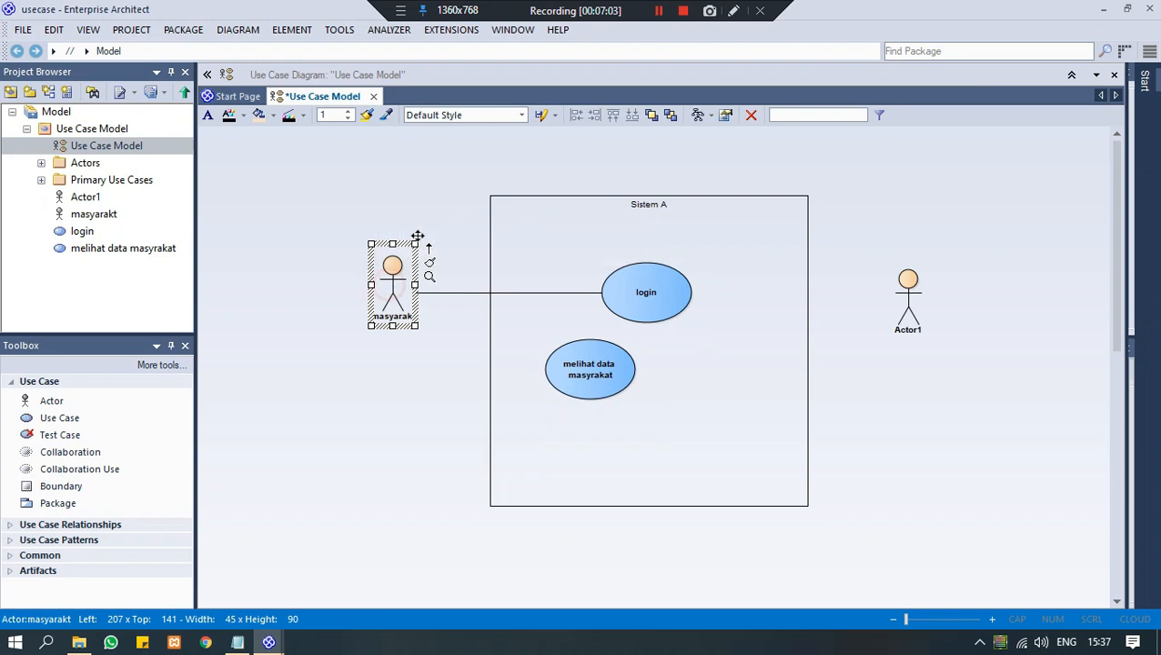
{"action": "left_click_drag", "start_coordinate": [426, 249], "coordinate": [590, 378]}
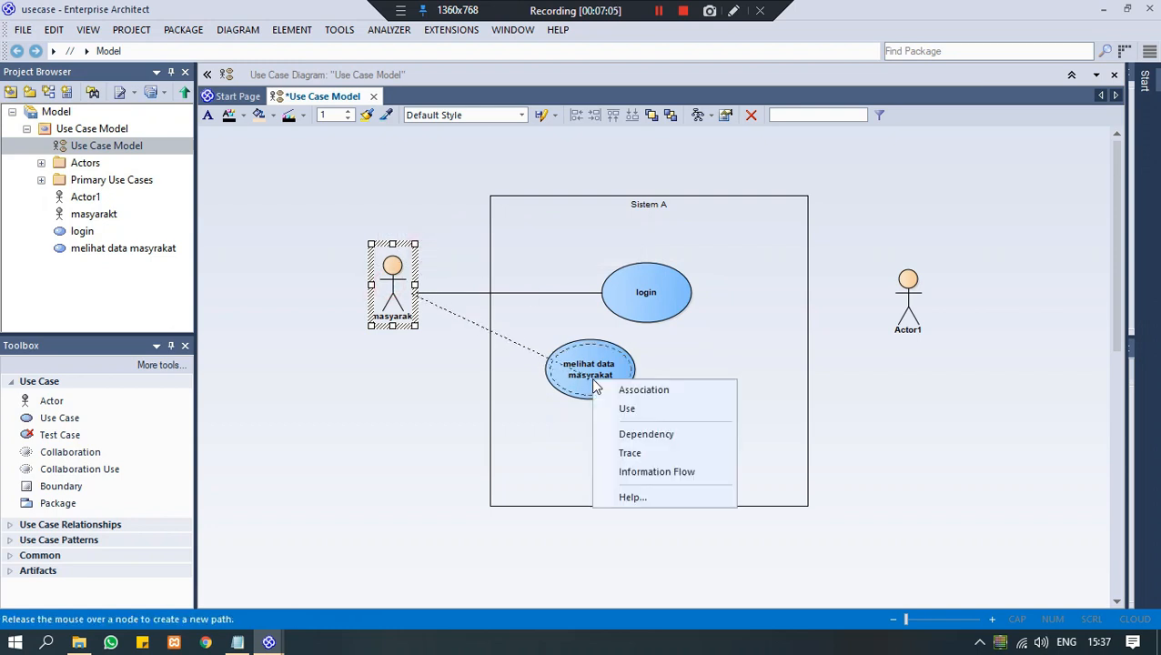
{"action": "left_click", "coordinate": [637, 390]}
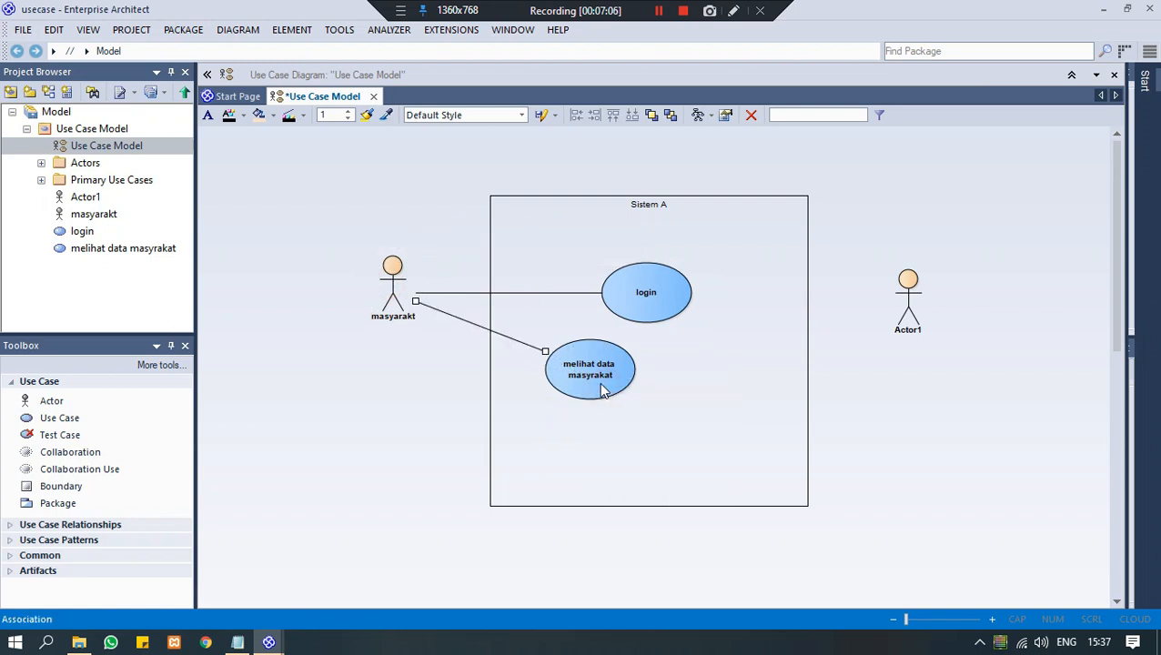
{"action": "left_click", "coordinate": [389, 356]}
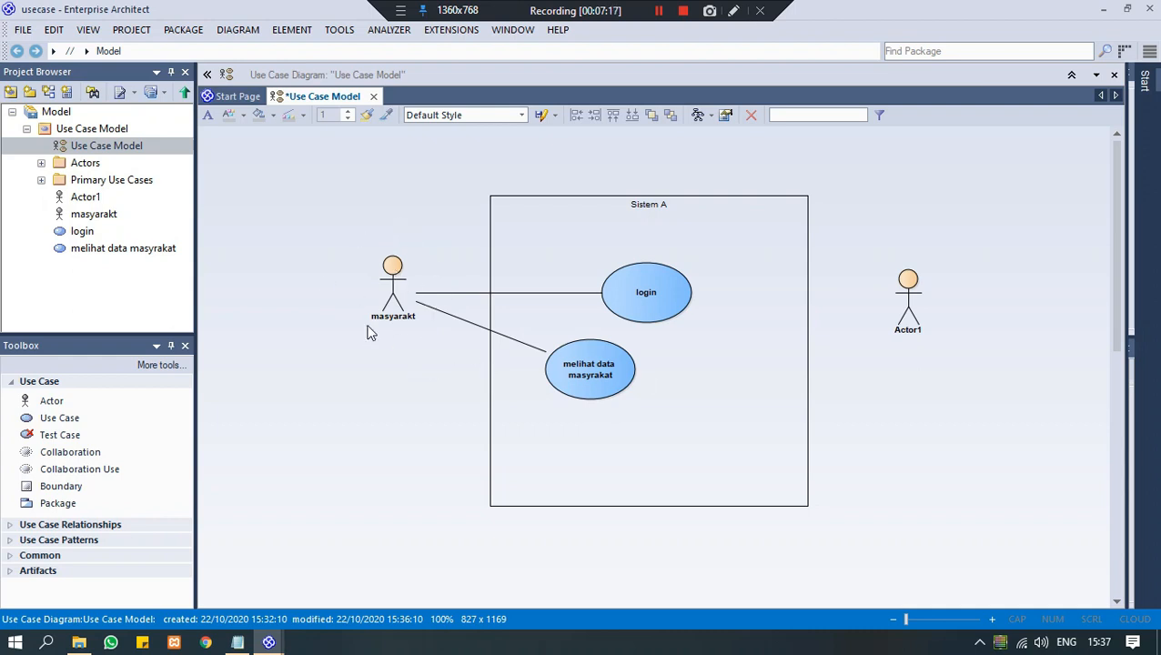
Add a use case named "Melihat Data Rekap" in the lower right of the boundary and move it slightly upward.
{"action": "left_click", "coordinate": [62, 419]}
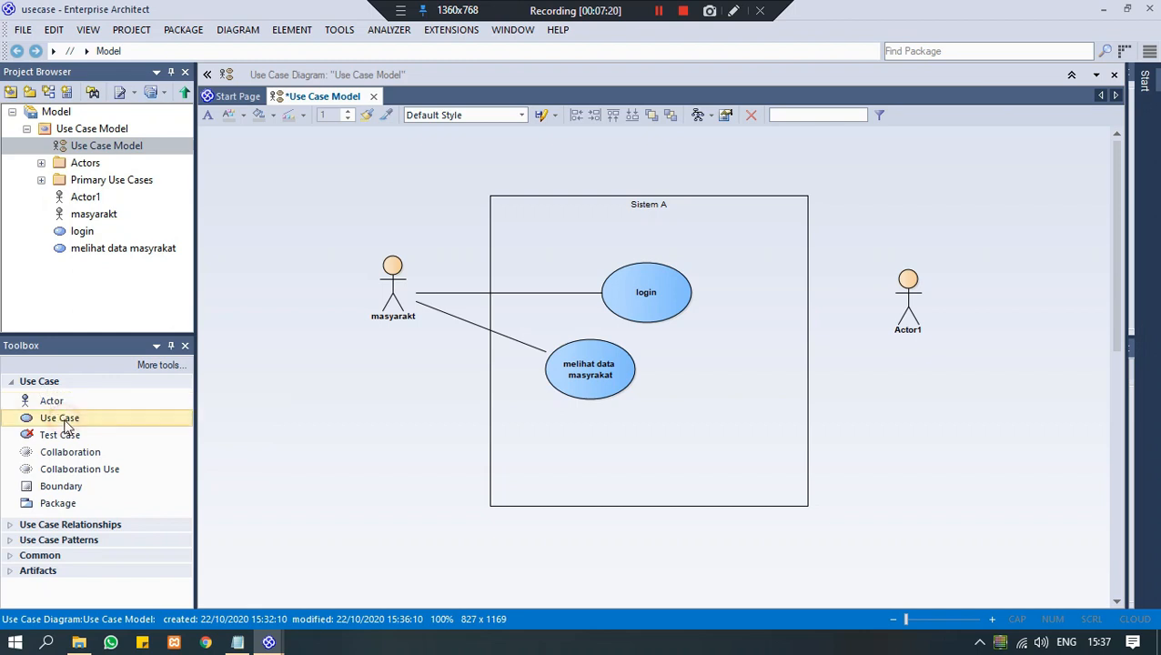
{"action": "left_click", "coordinate": [700, 388]}
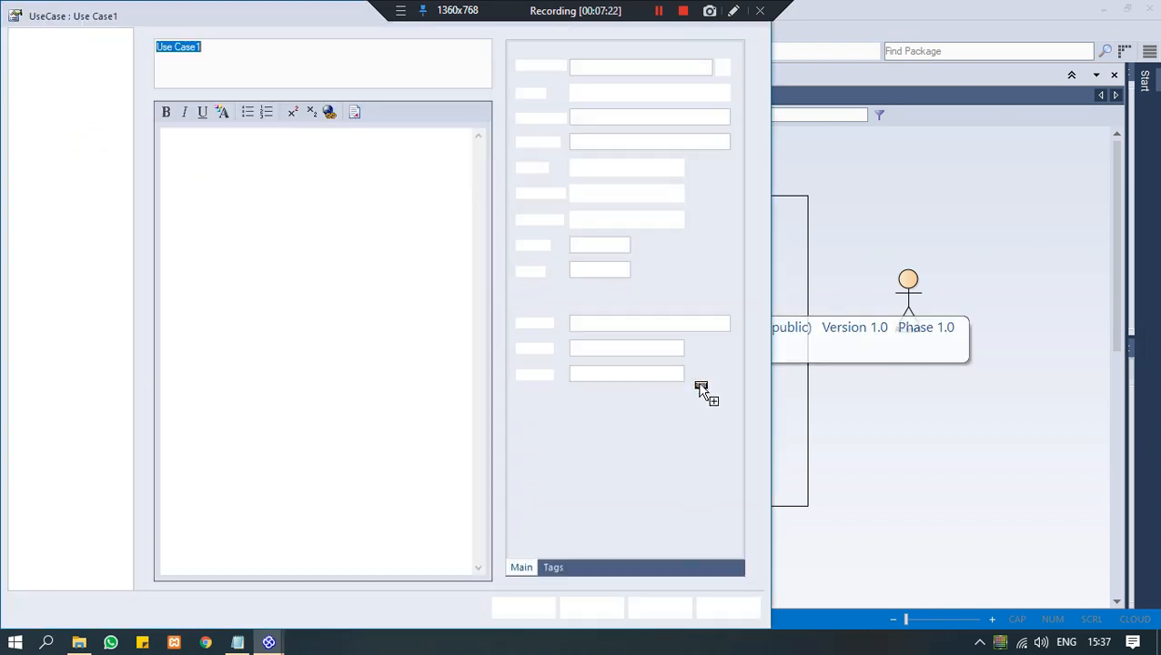
{"action": "type", "text": "Melihat Data Rekap"}
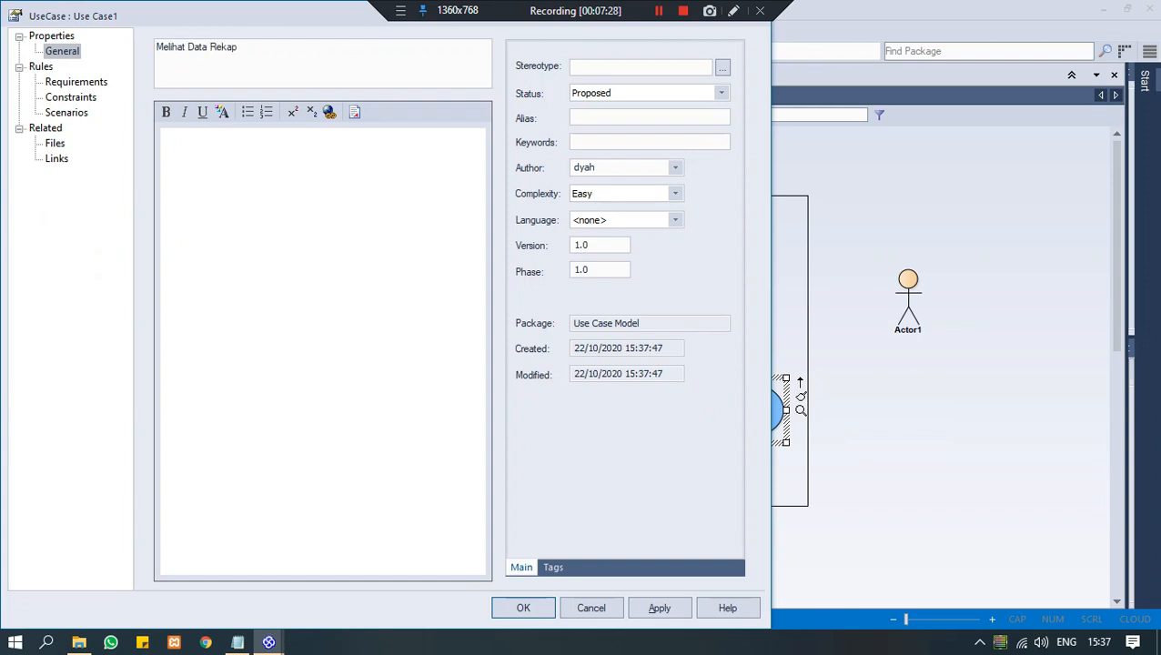
{"action": "key", "text": "Return"}
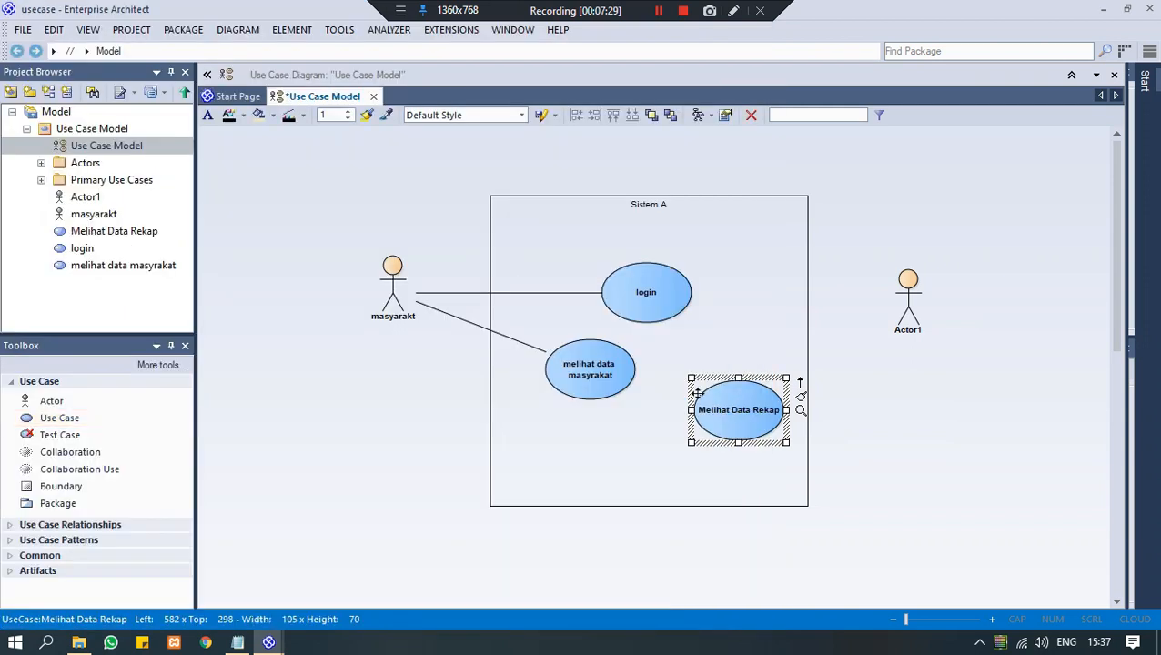
{"action": "left_click", "coordinate": [838, 431]}
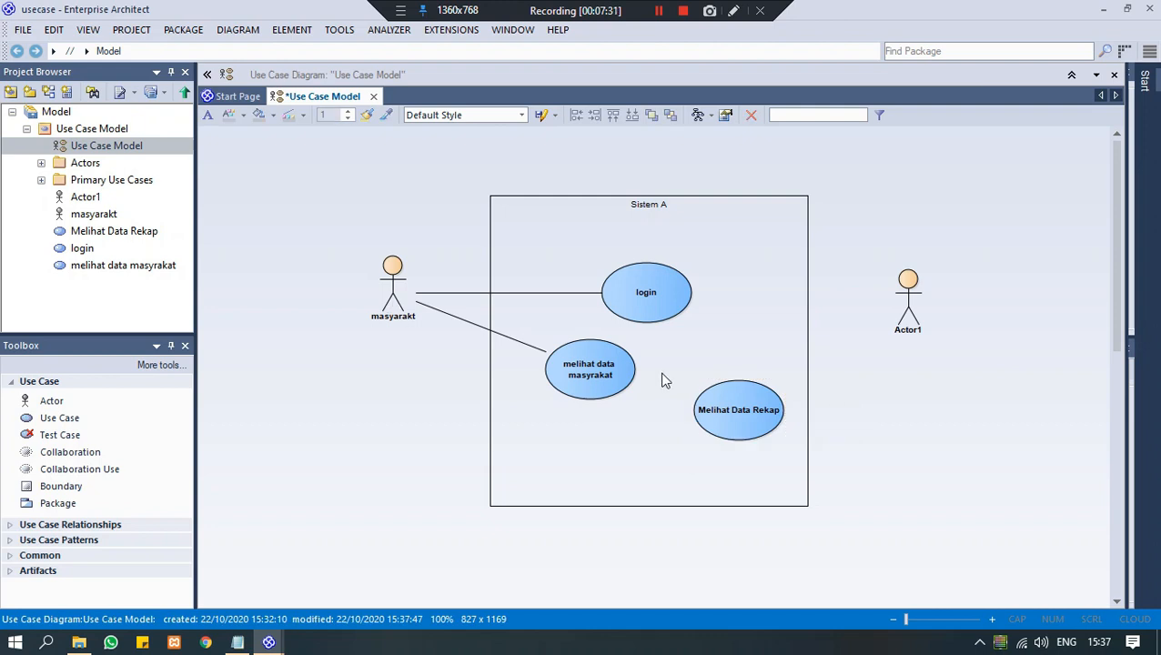
{"action": "left_click", "coordinate": [770, 391]}
{"action": "left_click", "coordinate": [740, 389]}
{"action": "left_click_drag", "start_coordinate": [740, 389], "coordinate": [737, 374]}
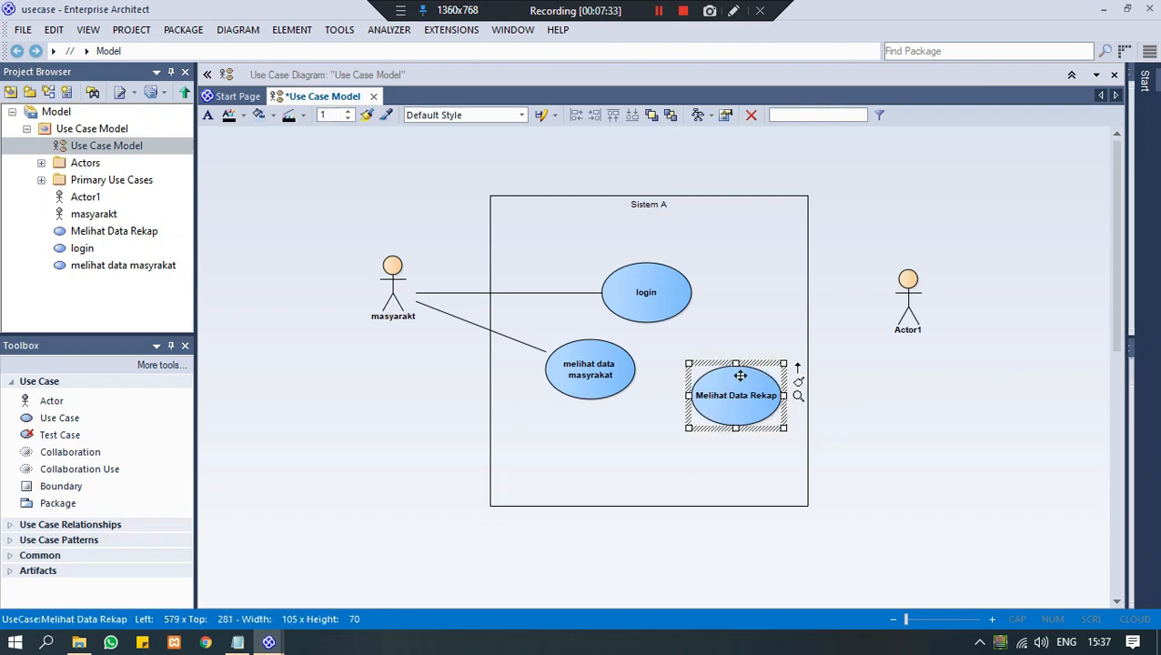
Rename the actor on the right side of the Sistem A boundary as "Admin".
{"action": "left_click", "coordinate": [913, 306]}
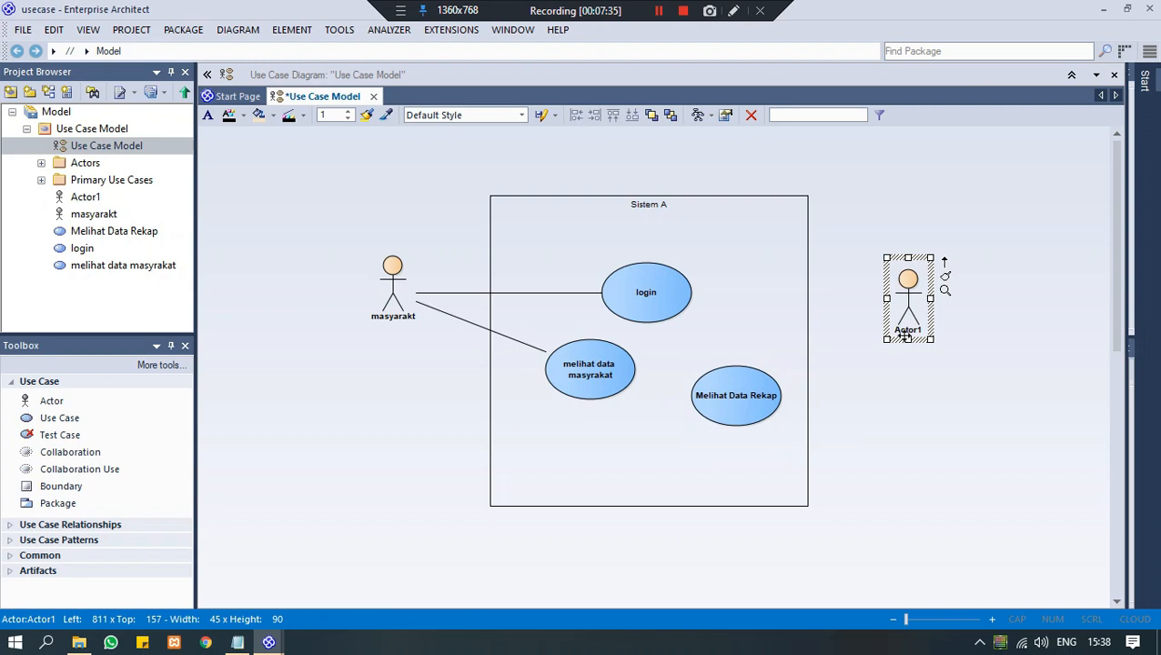
{"action": "double_click", "coordinate": [907, 328]}
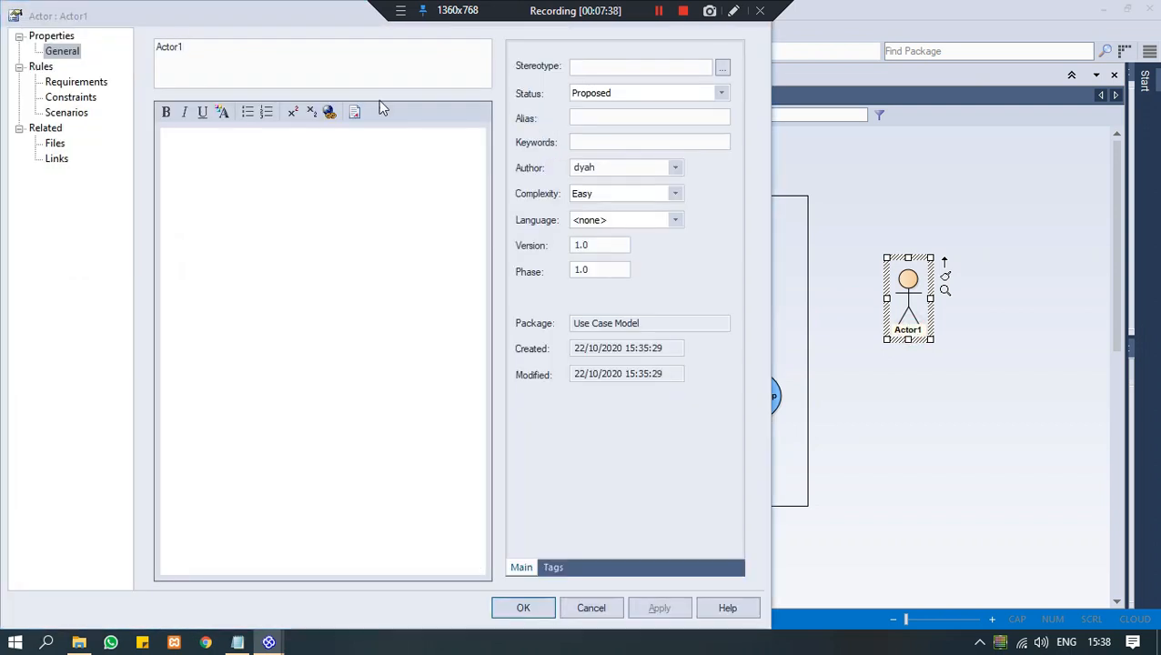
{"action": "left_click", "coordinate": [369, 65]}
{"action": "key", "text": "BackSpace"}
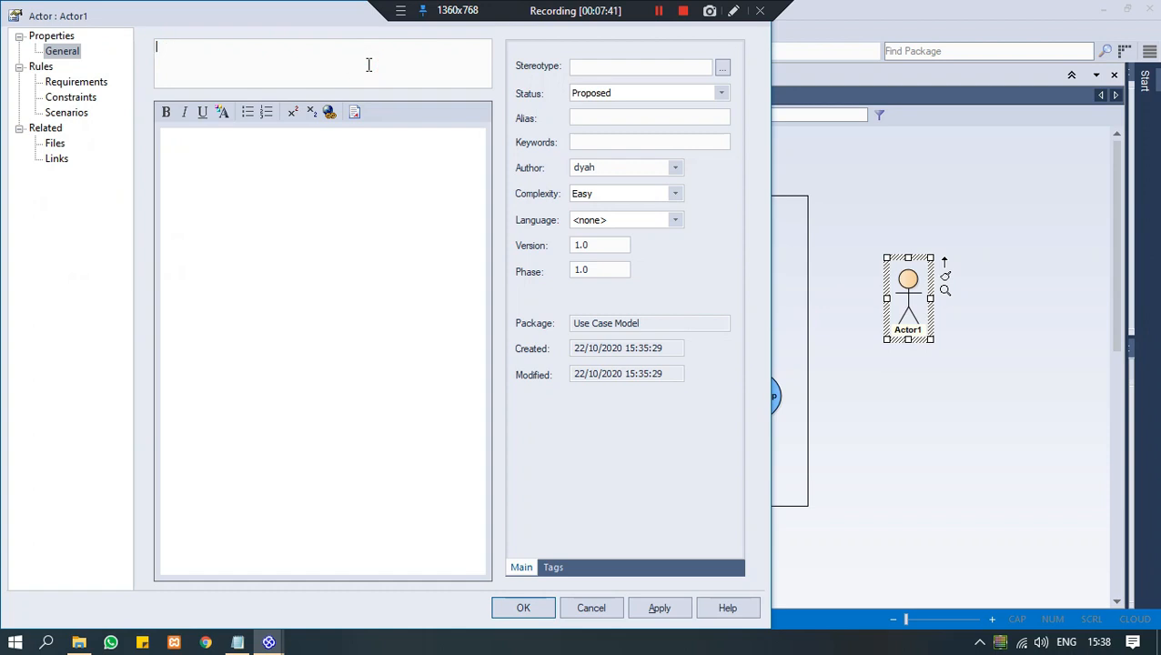
{"action": "key", "text": "Return"}
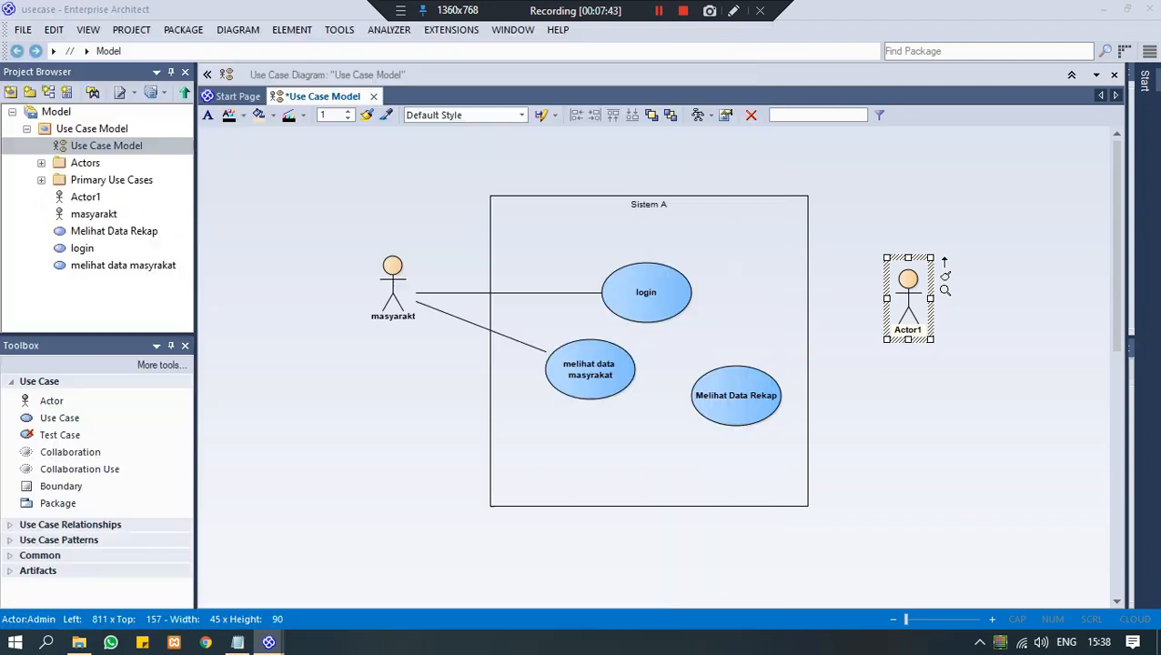
Connect the Admin actor to Melihat Data Rekap with an Association, and move that use case up and slightly left.
{"action": "left_click_drag", "start_coordinate": [944, 262], "coordinate": [748, 400]}
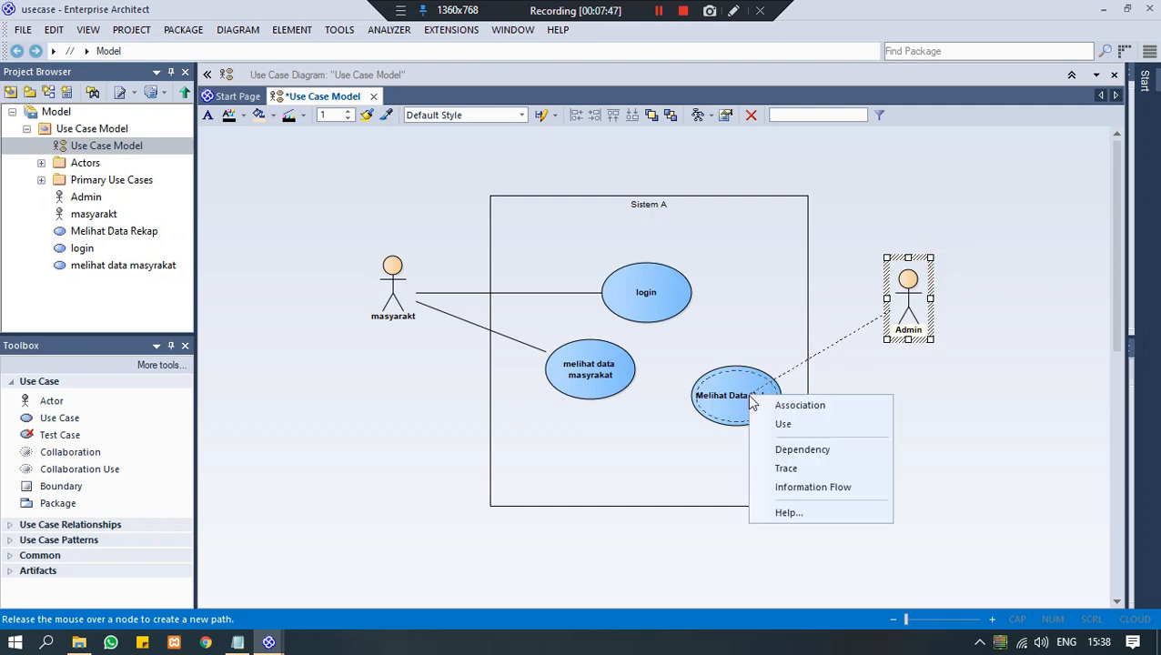
{"action": "left_click", "coordinate": [775, 405]}
{"action": "left_click", "coordinate": [736, 405]}
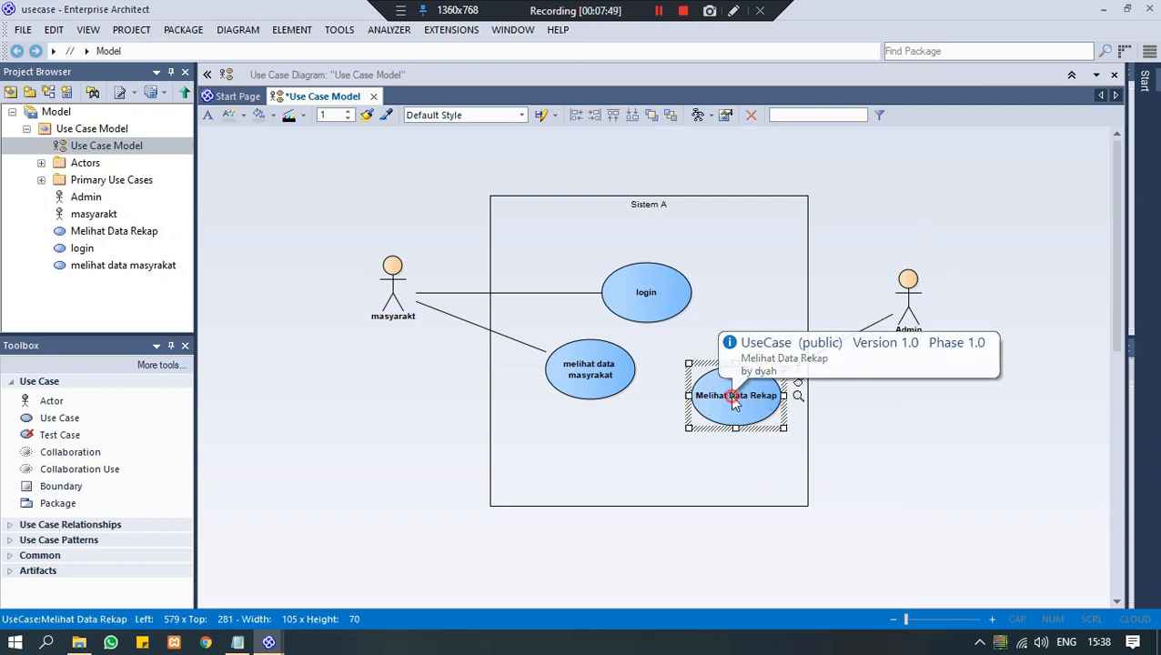
{"action": "left_click_drag", "start_coordinate": [742, 396], "coordinate": [735, 376]}
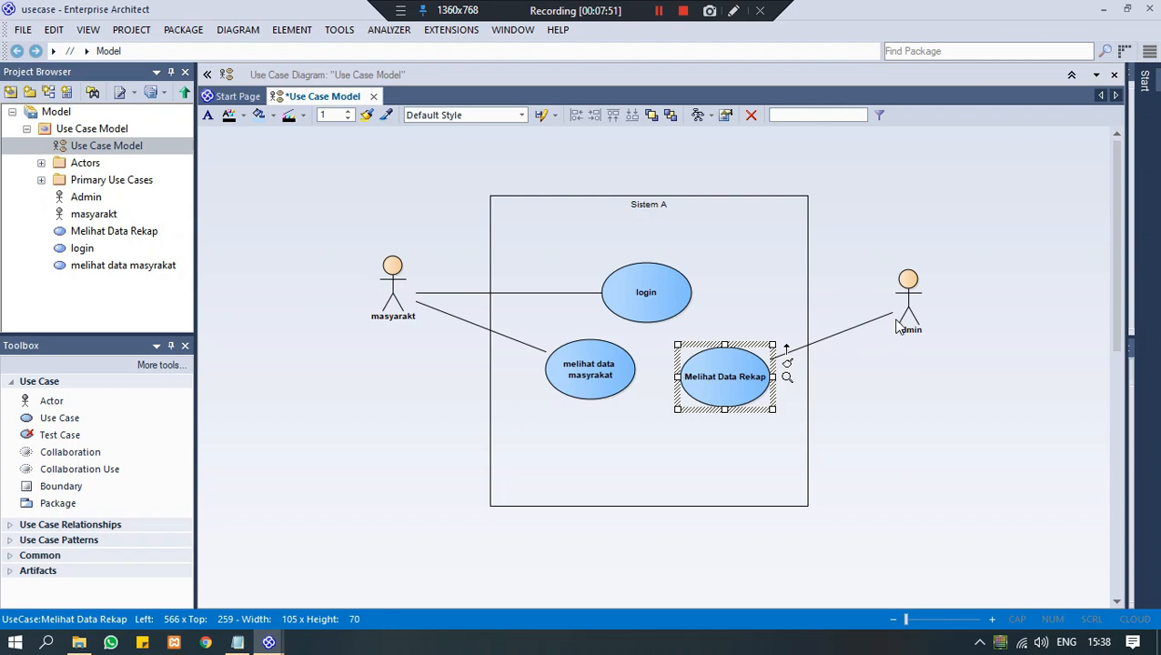
Enlarge the Sistem A boundary slightly to about 384 wide by 379 high.
{"action": "left_click", "coordinate": [967, 376]}
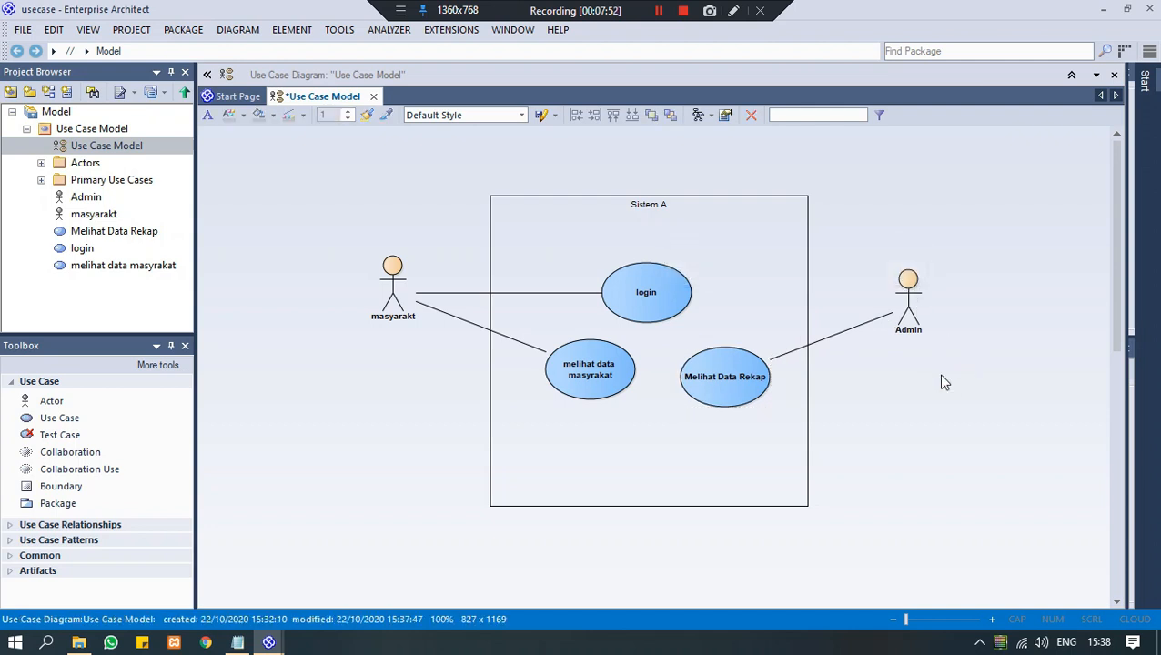
{"action": "left_click", "coordinate": [703, 469]}
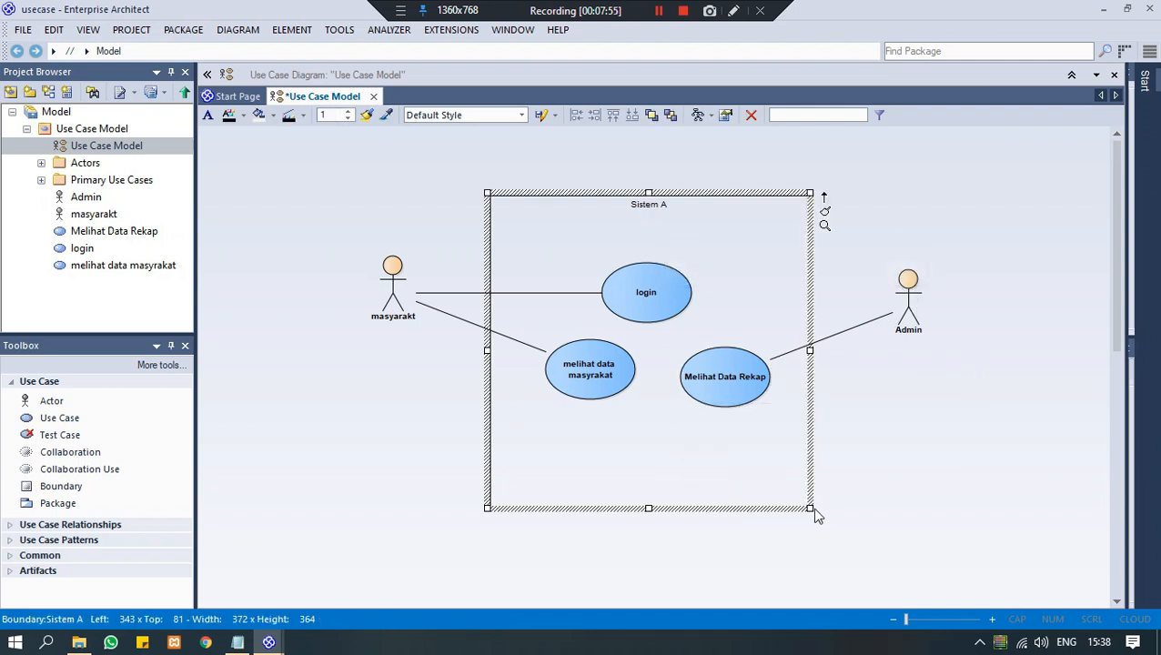
{"action": "left_click_drag", "start_coordinate": [810, 509], "coordinate": [819, 520]}
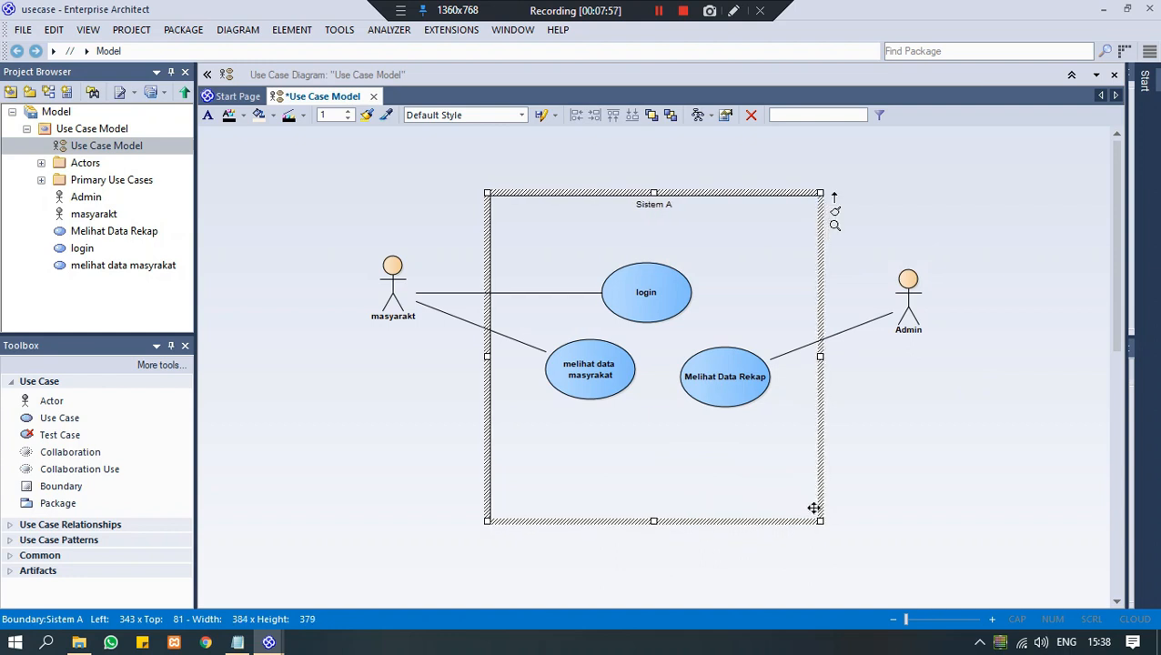
{"action": "left_click", "coordinate": [921, 425]}
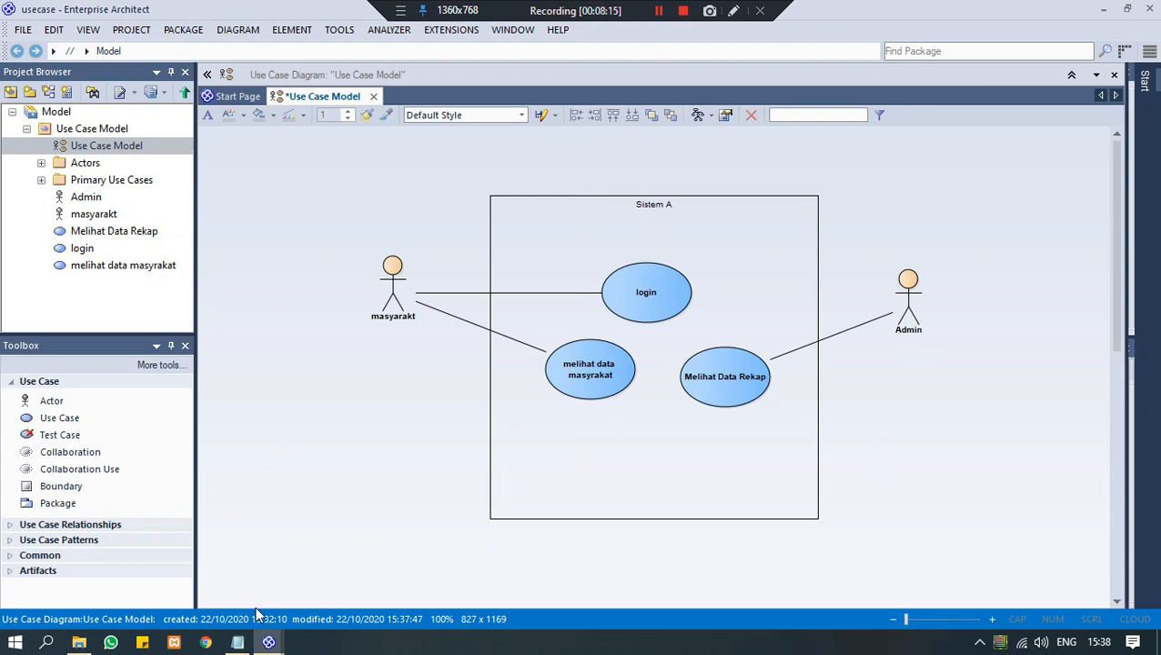
Switch to the Usecase Sistem 1 project and look over the actors and use cases in its Sistem Pelaporan Kemiskinan diagram.
{"action": "left_click", "coordinate": [267, 643]}
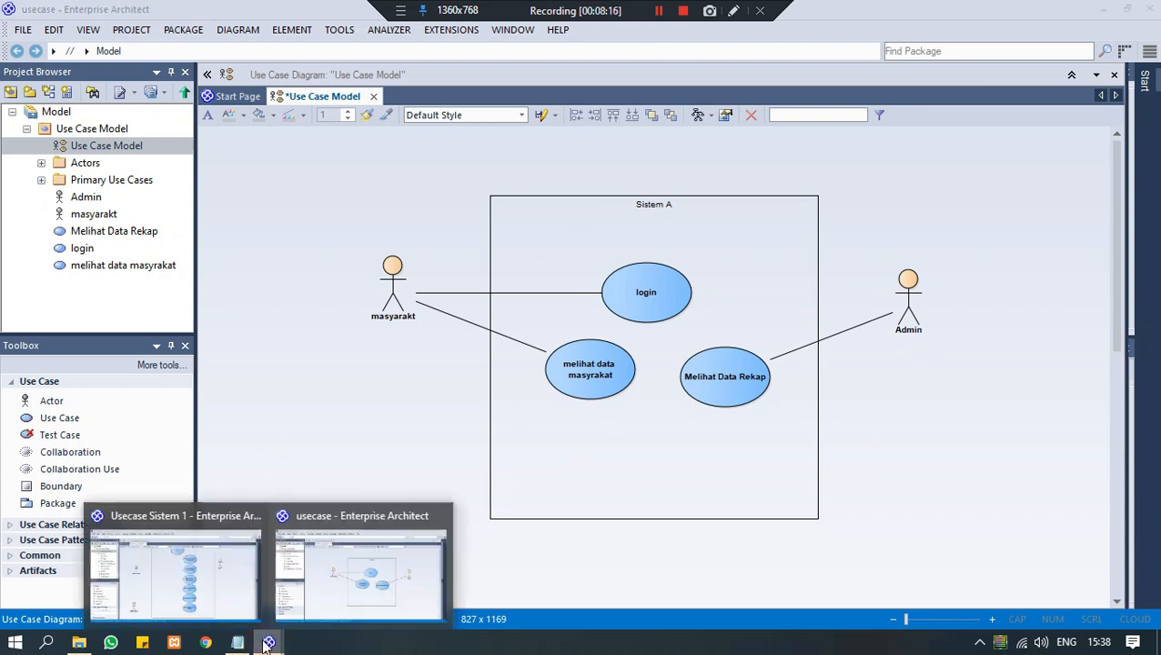
{"action": "mouse_move", "coordinate": [209, 592]}
{"action": "left_click", "coordinate": [212, 596]}
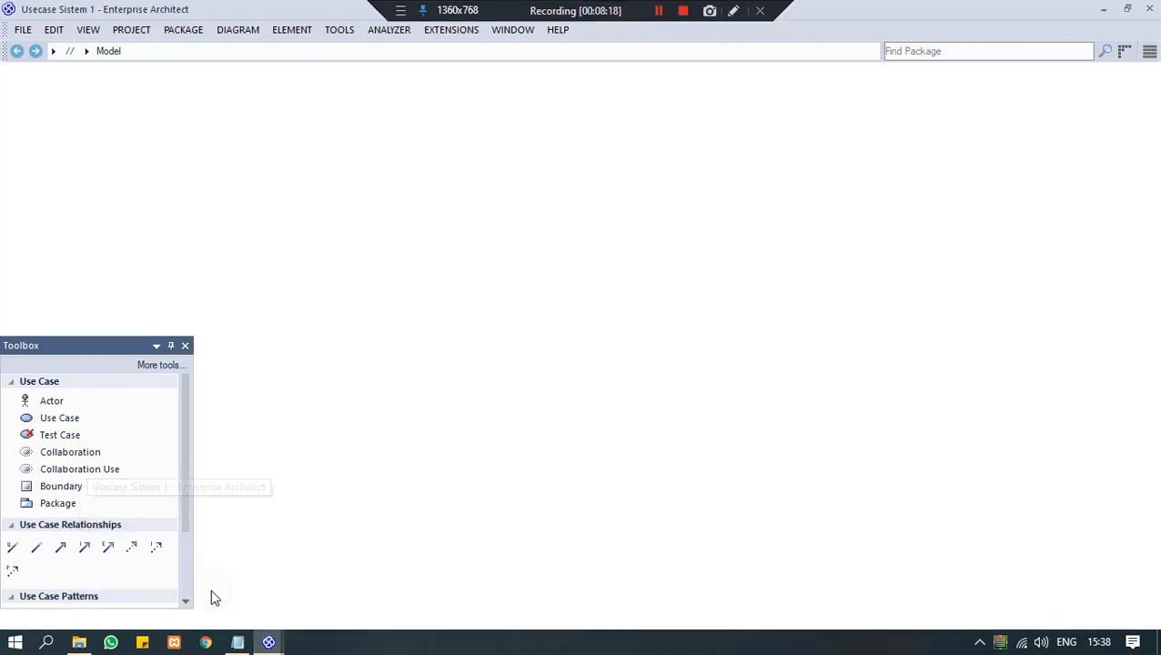
{"action": "left_click_drag", "start_coordinate": [1108, 298], "coordinate": [1097, 250]}
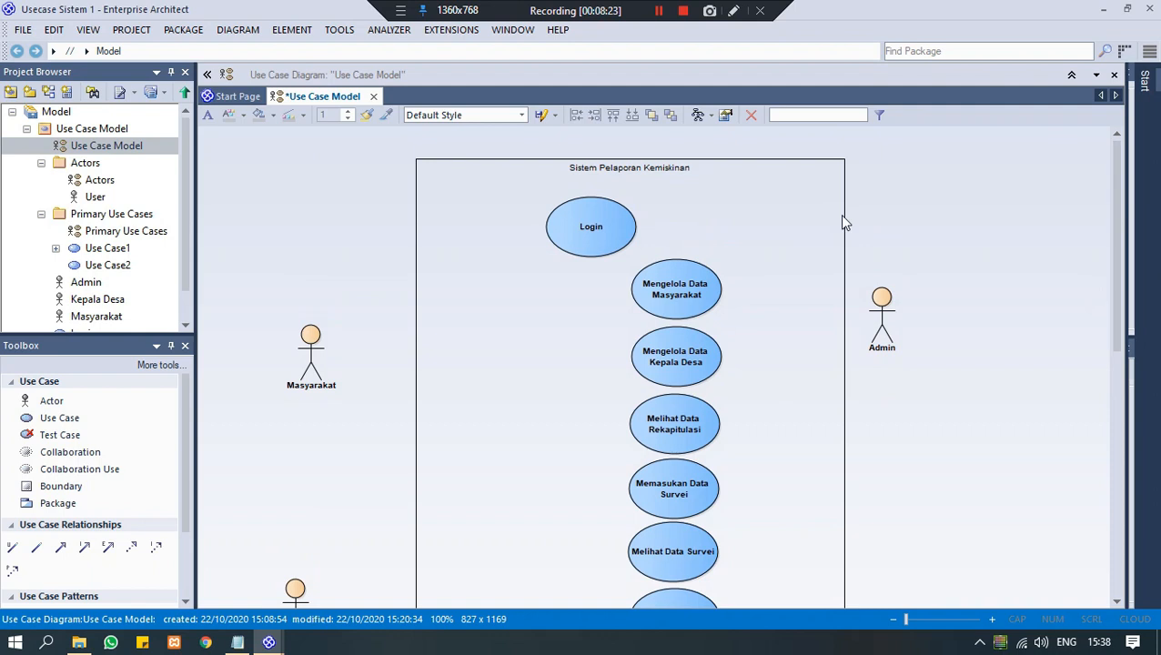
{"action": "mouse_move", "coordinate": [1120, 193]}
{"action": "left_mouse_down"}
{"action": "mouse_move", "coordinate": [1125, 241]}
{"action": "mouse_move", "coordinate": [1107, 211]}
{"action": "left_mouse_up"}
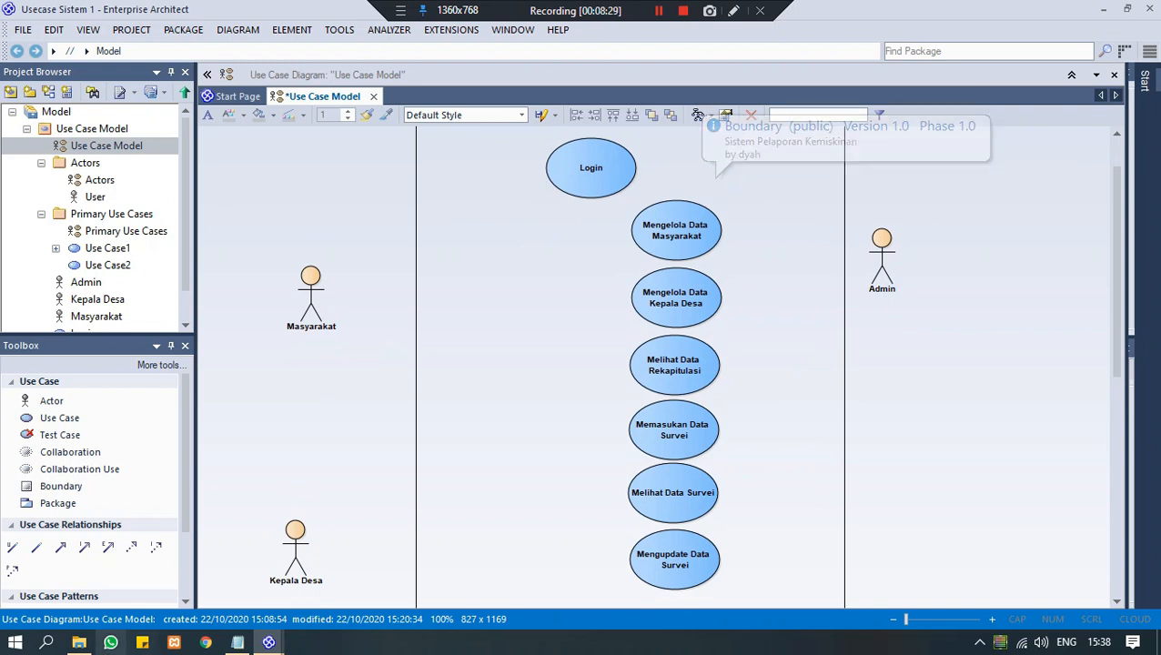
Read the Admin and Masyarakat requirements in the usecase Notepad file and compare them with the diagram.
{"action": "left_click", "coordinate": [235, 644]}
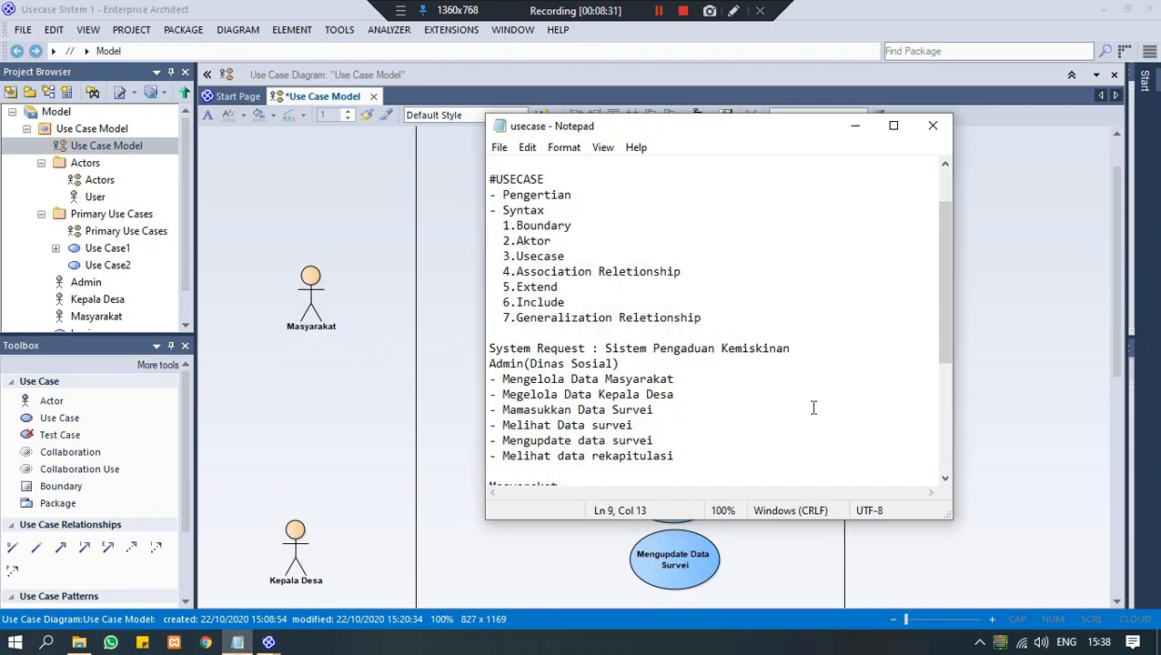
{"action": "left_click_drag", "start_coordinate": [941, 266], "coordinate": [945, 357]}
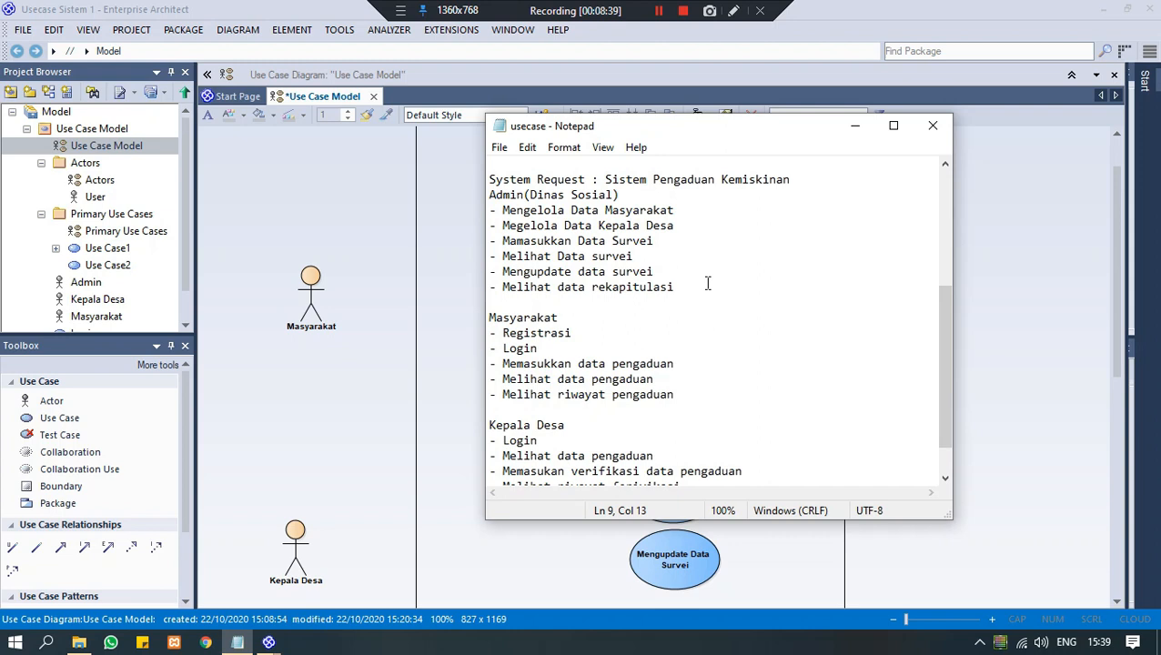
{"action": "left_click_drag", "start_coordinate": [675, 287], "coordinate": [475, 206]}
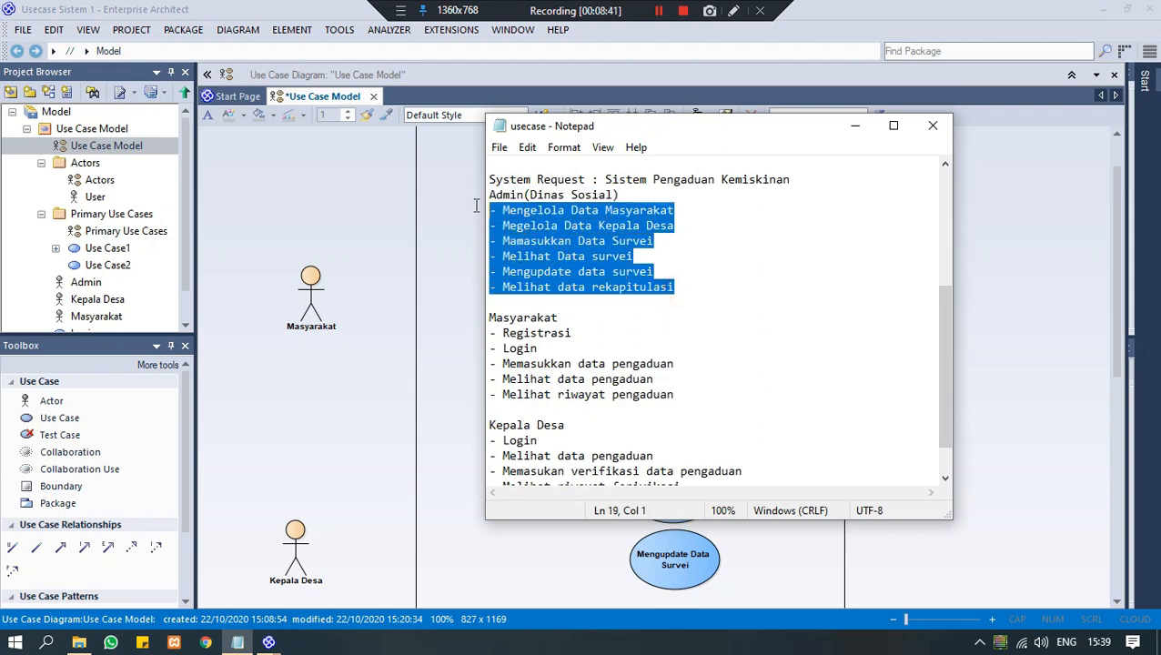
{"action": "left_click_drag", "start_coordinate": [946, 337], "coordinate": [959, 359]}
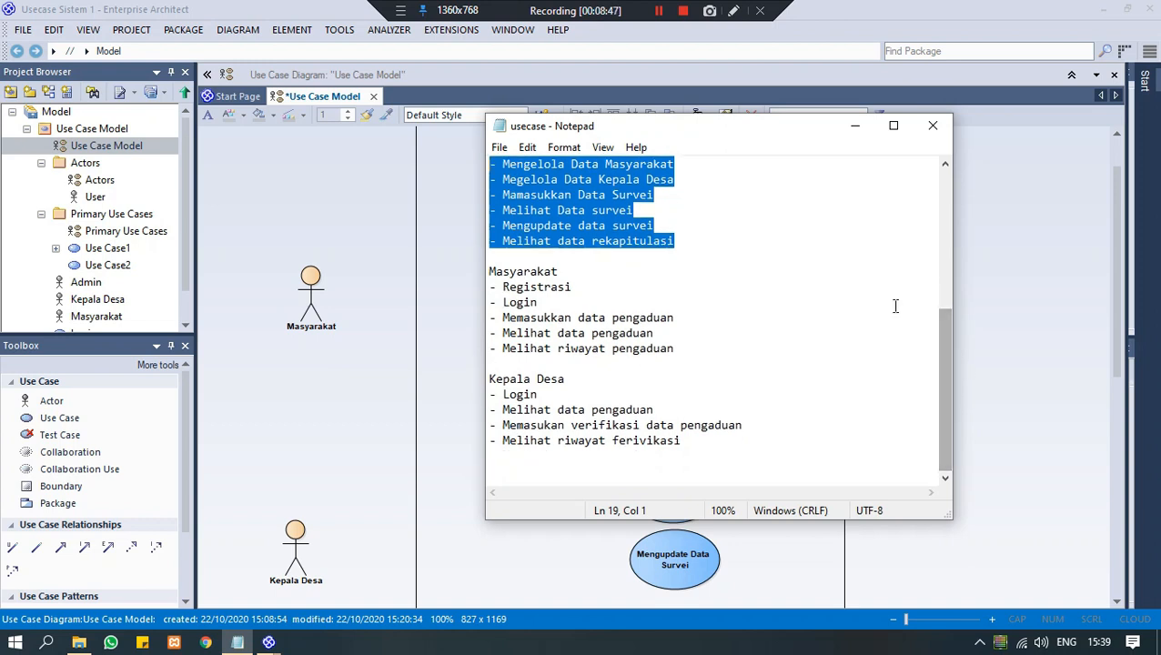
{"action": "left_click_drag", "start_coordinate": [680, 353], "coordinate": [484, 284]}
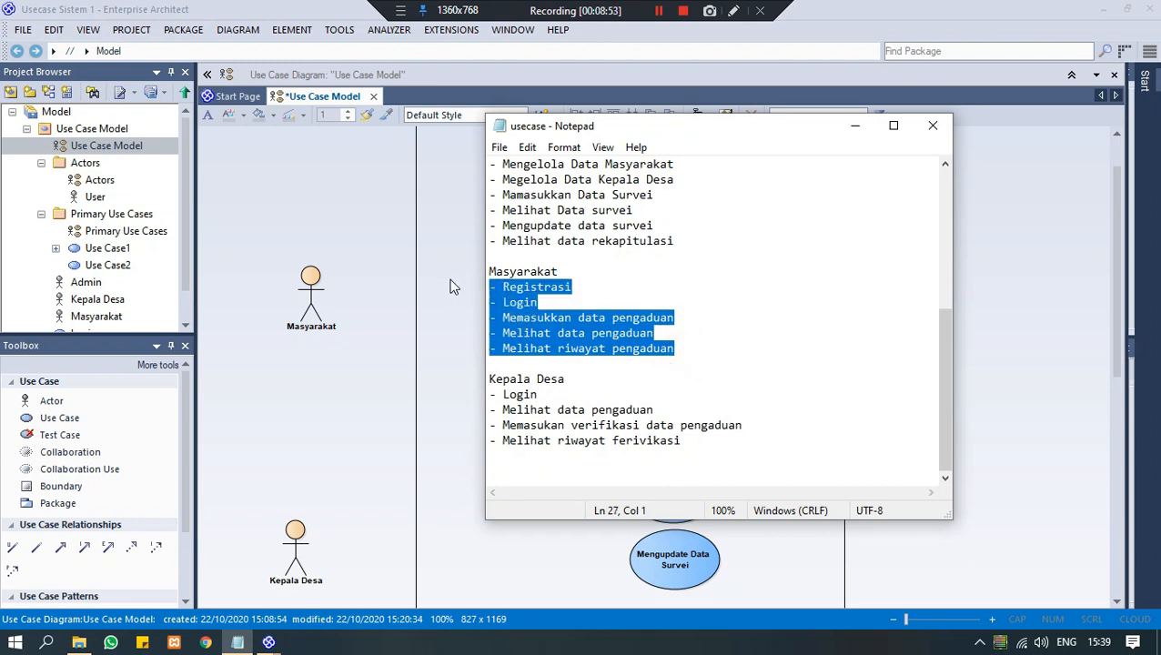
{"action": "left_click", "coordinate": [455, 285]}
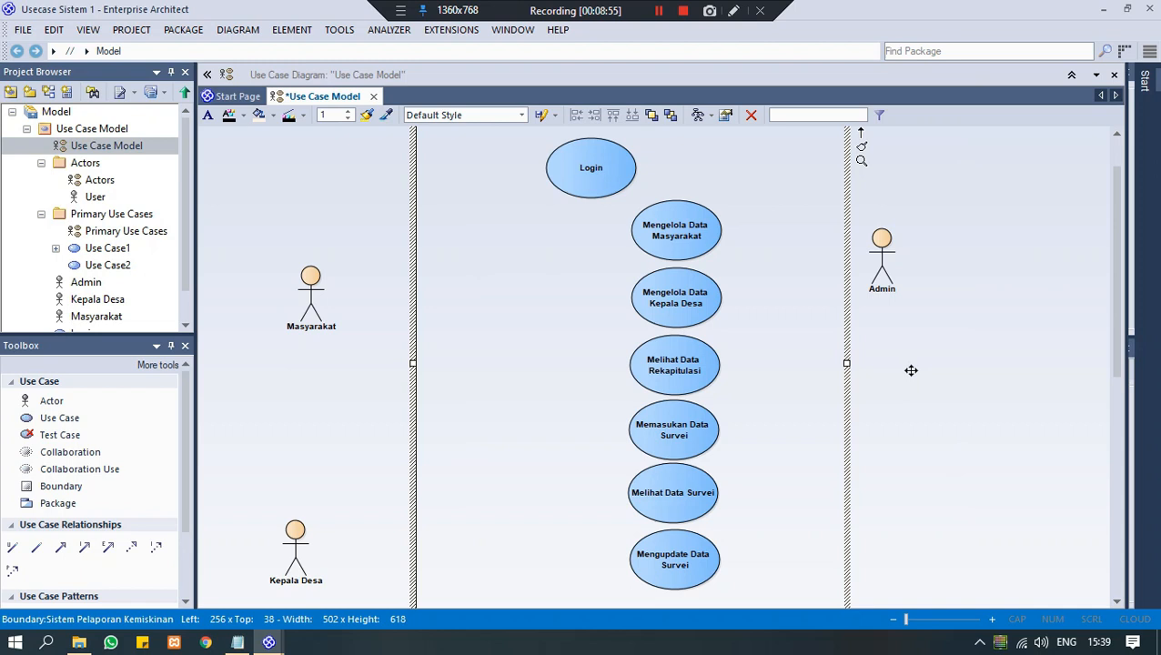
{"action": "mouse_move", "coordinate": [1111, 268]}
{"action": "left_mouse_down"}
{"action": "mouse_move", "coordinate": [1118, 349]}
{"action": "mouse_move", "coordinate": [1116, 251]}
{"action": "mouse_move", "coordinate": [1125, 292]}
{"action": "mouse_move", "coordinate": [1112, 267]}
{"action": "left_mouse_up"}
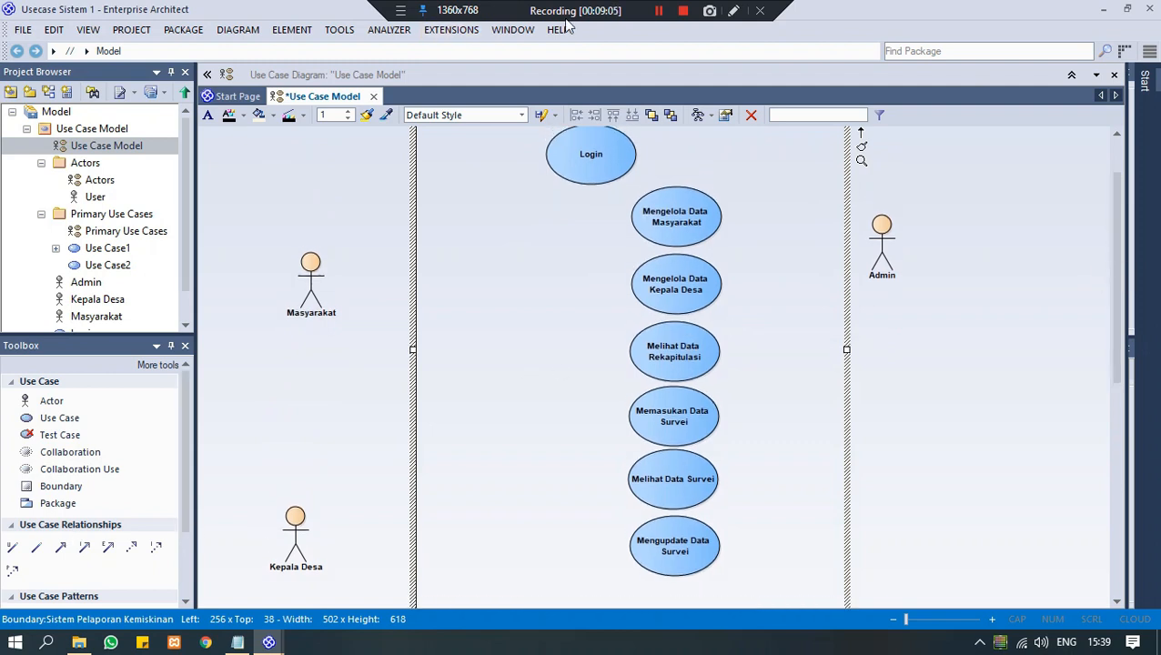
{"action": "left_click", "coordinate": [682, 10]}
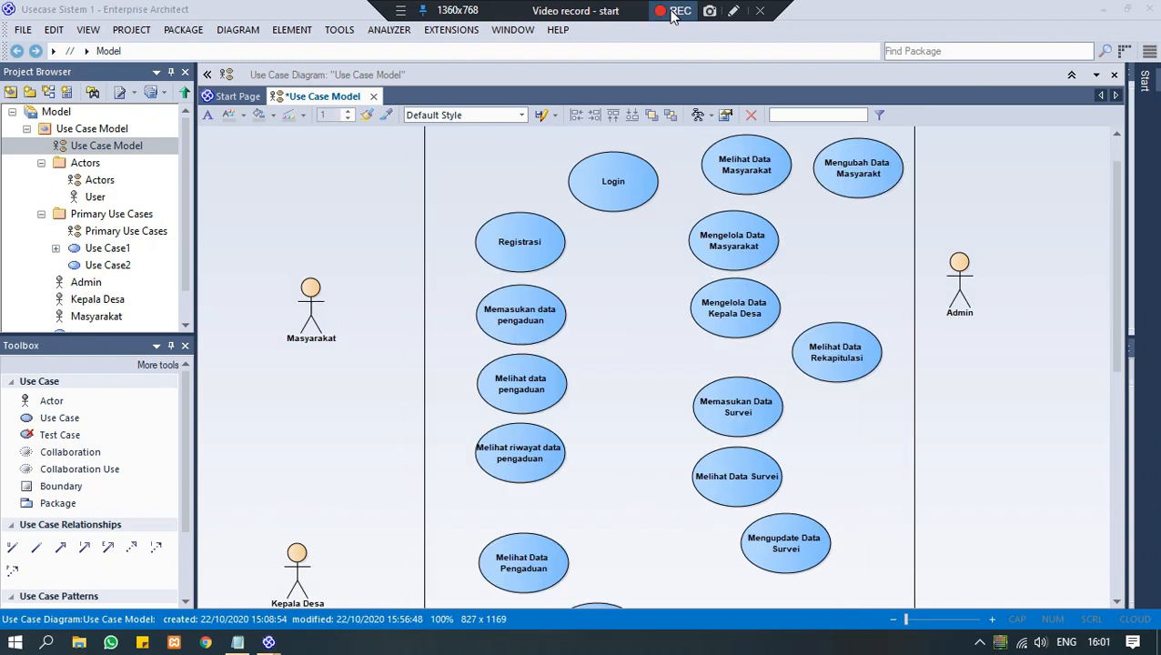
{"action": "left_click", "coordinate": [674, 11]}
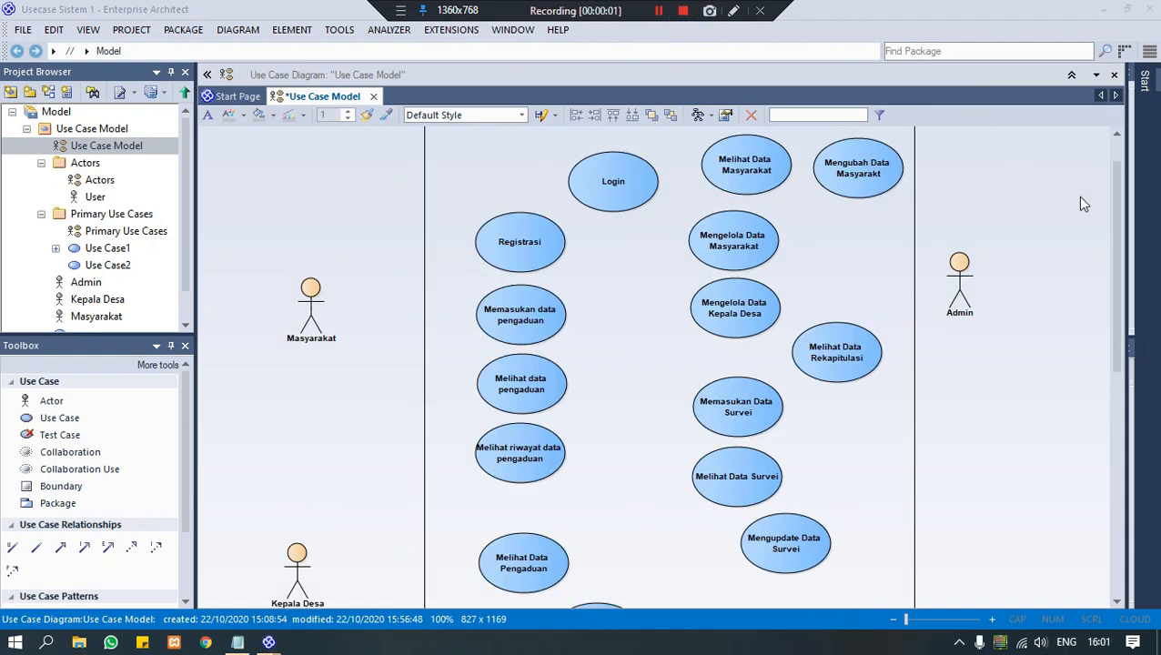
Review the system request in the usecase Notepad file, marking the Admin item about managing Kepala Desa data.
{"action": "mouse_move", "coordinate": [1119, 216]}
{"action": "left_mouse_down"}
{"action": "mouse_move", "coordinate": [1109, 291]}
{"action": "mouse_move", "coordinate": [1106, 216]}
{"action": "left_mouse_up"}
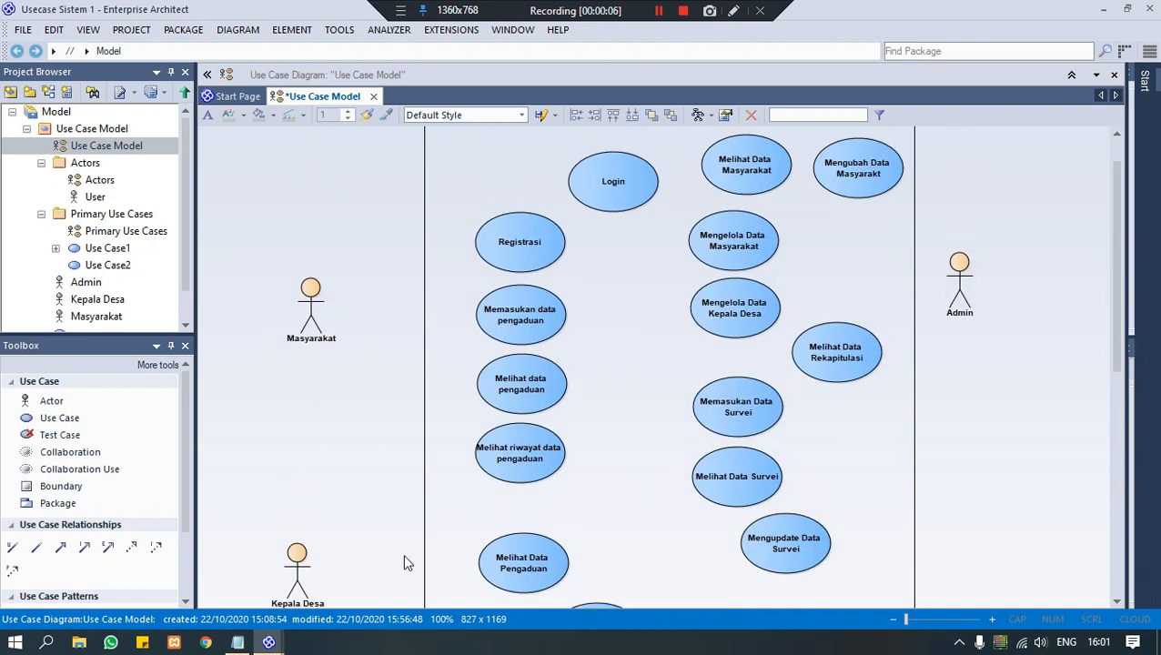
{"action": "left_click", "coordinate": [238, 643]}
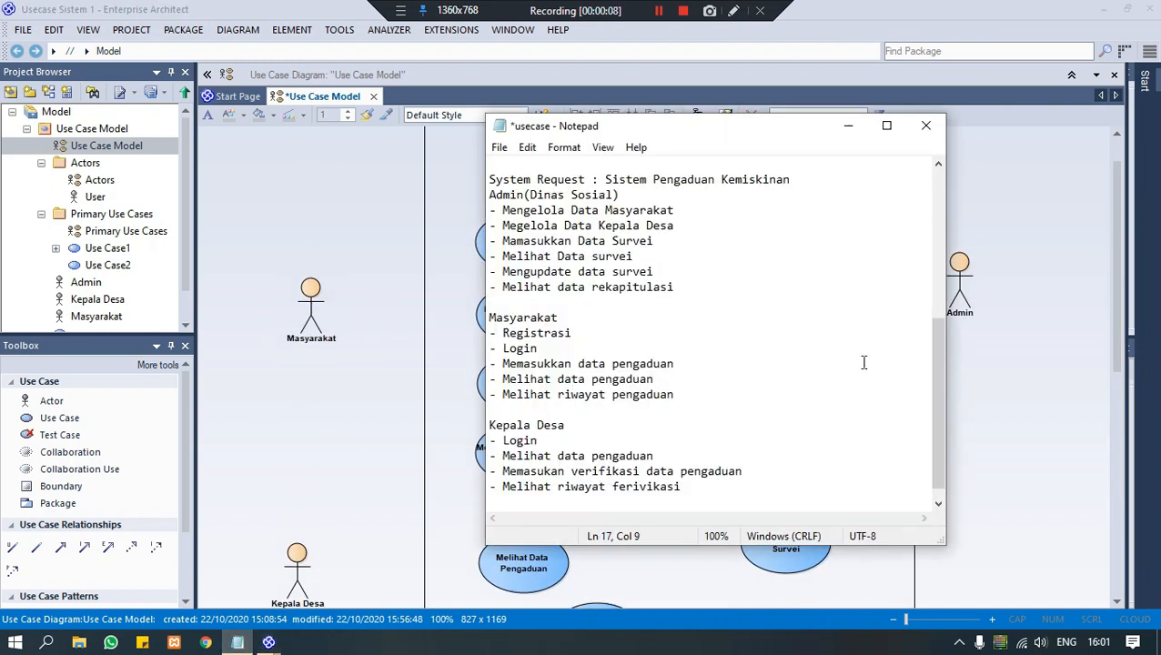
{"action": "left_click_drag", "start_coordinate": [936, 379], "coordinate": [931, 387]}
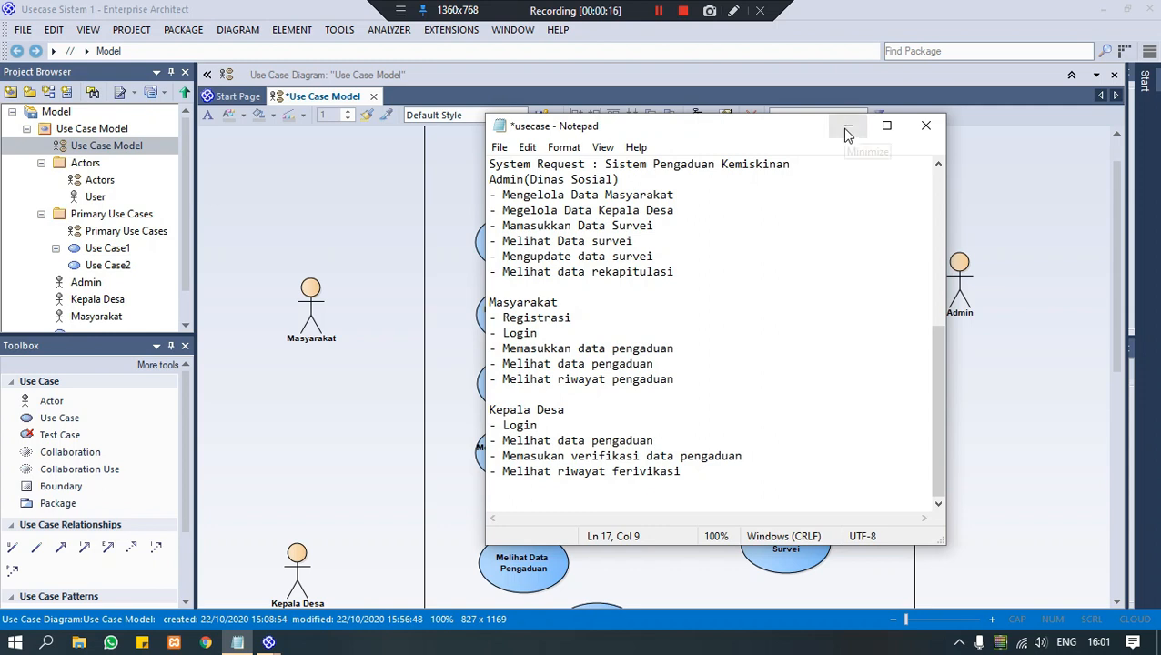
{"action": "left_click_drag", "start_coordinate": [680, 210], "coordinate": [486, 211]}
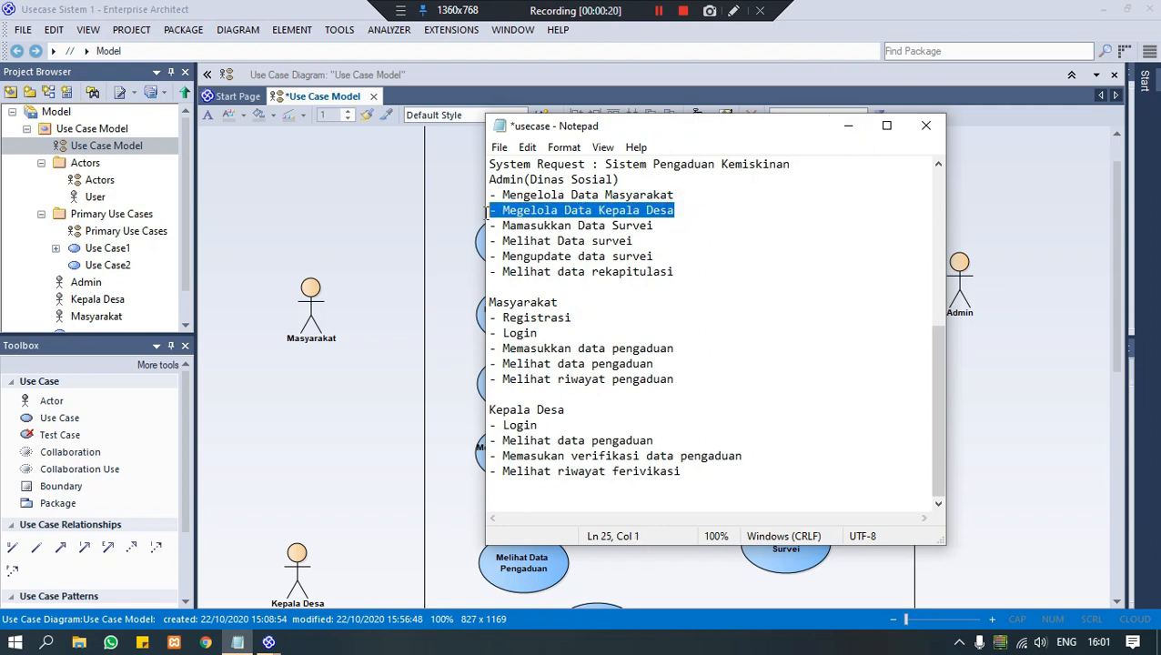
{"action": "key", "text": "shift+Right"}
{"action": "key", "text": "shift+Right"}
{"action": "left_click", "coordinate": [746, 201]}
{"action": "left_click", "coordinate": [848, 126]}
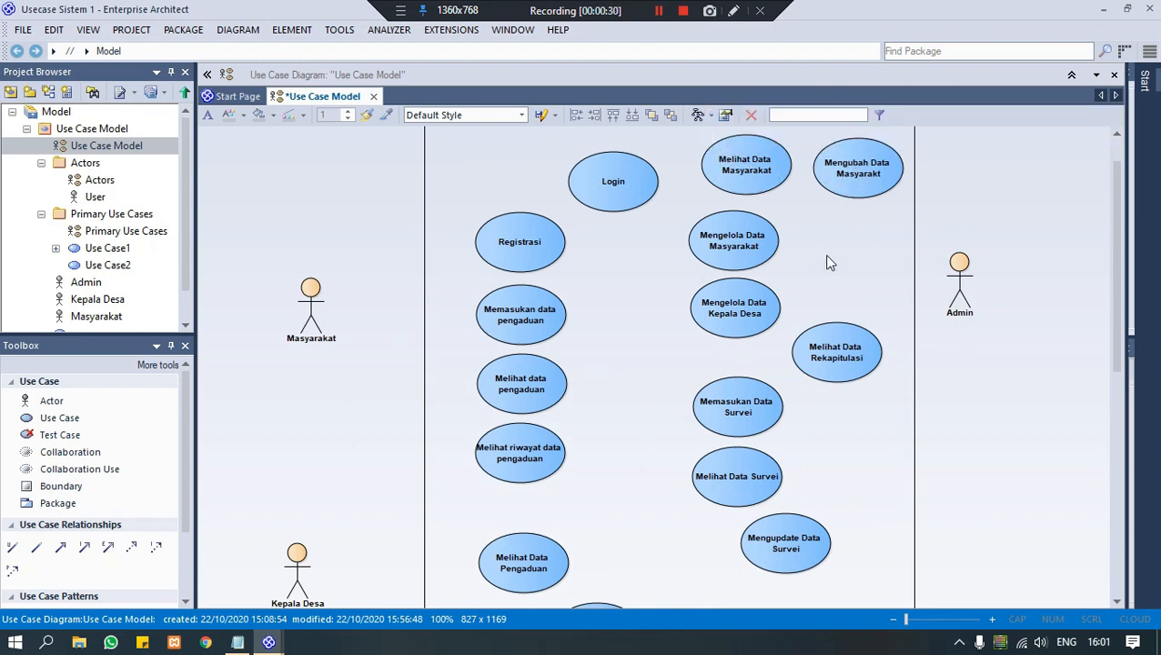
Move the Masyarakat actor slightly upward beside the Sistem Pelaporan Kemiskinan boundary.
{"action": "left_click_drag", "start_coordinate": [1107, 286], "coordinate": [1130, 274]}
{"action": "left_click", "coordinate": [312, 303]}
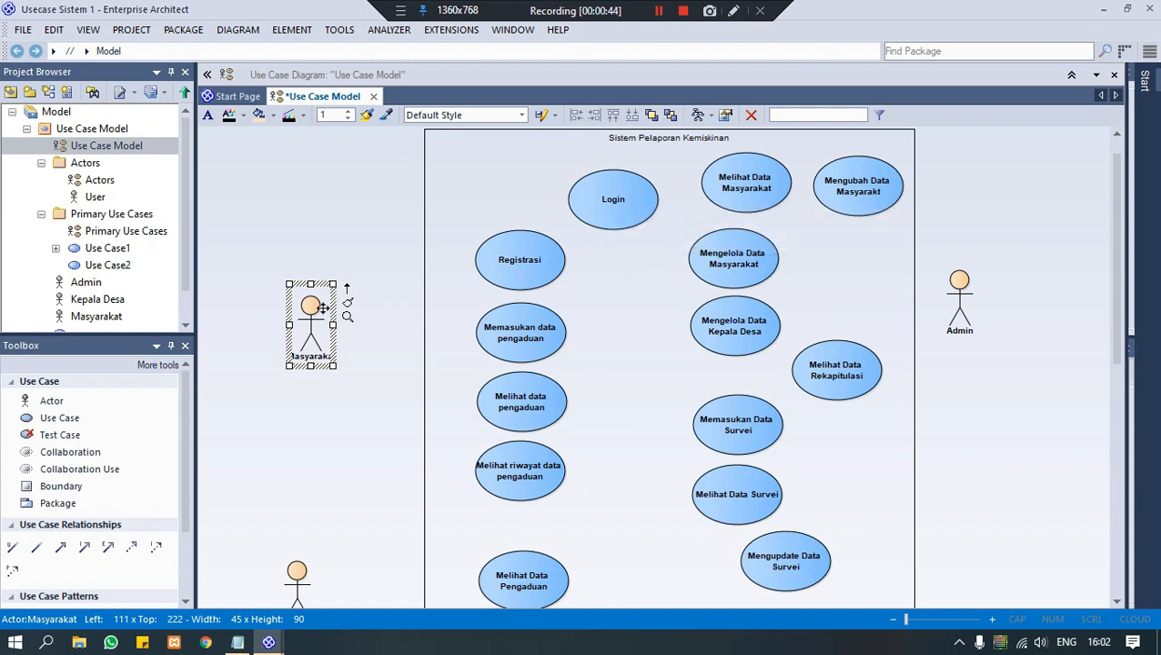
{"action": "left_click_drag", "start_coordinate": [320, 308], "coordinate": [323, 292]}
Check the Masyarakat requirements in the notes and connect the Masyarakat actor to Registrasi and Login with Associations.
{"action": "left_click", "coordinate": [237, 643]}
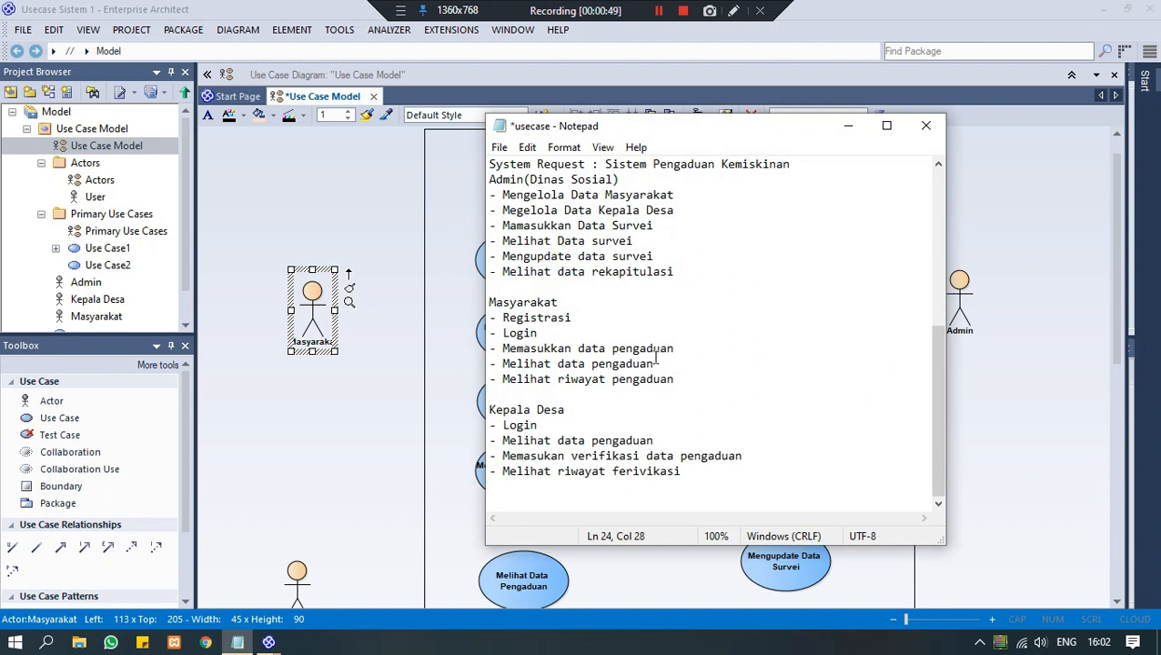
{"action": "left_click", "coordinate": [369, 271]}
{"action": "left_click", "coordinate": [323, 290]}
{"action": "left_click_drag", "start_coordinate": [349, 273], "coordinate": [500, 270]}
{"action": "left_click", "coordinate": [513, 276]}
{"action": "left_click", "coordinate": [330, 301]}
{"action": "left_click_drag", "start_coordinate": [349, 274], "coordinate": [581, 224]}
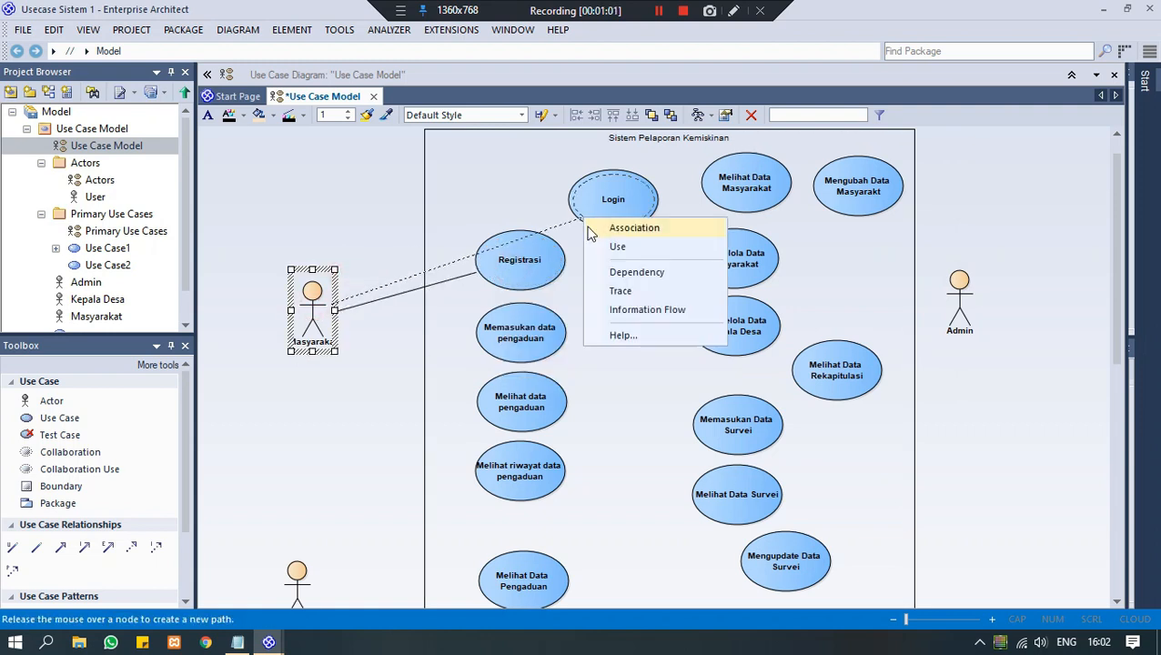
{"action": "left_click", "coordinate": [637, 297]}
Connect the Masyarakat actor to Memasukan data pengaduan, Melihat data pengaduan and Melihat riwayat data pengaduan with Associations.
{"action": "left_click", "coordinate": [329, 303]}
{"action": "left_click_drag", "start_coordinate": [348, 274], "coordinate": [523, 339]}
{"action": "left_click", "coordinate": [543, 351]}
{"action": "left_click", "coordinate": [320, 309]}
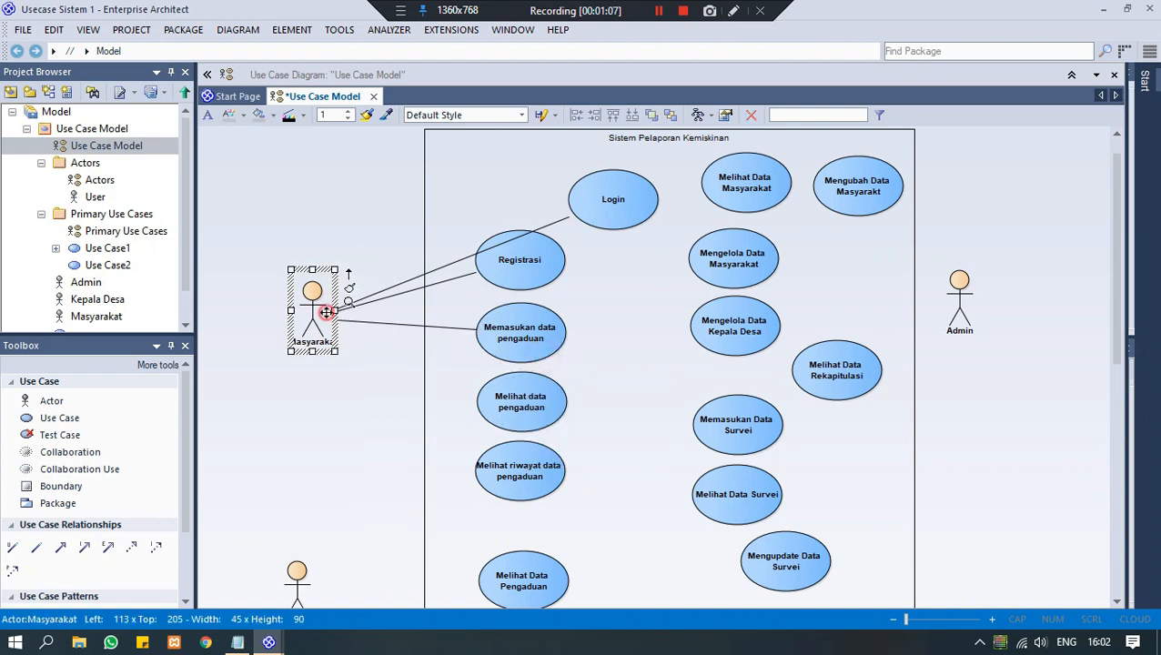
{"action": "left_click_drag", "start_coordinate": [348, 274], "coordinate": [497, 414]}
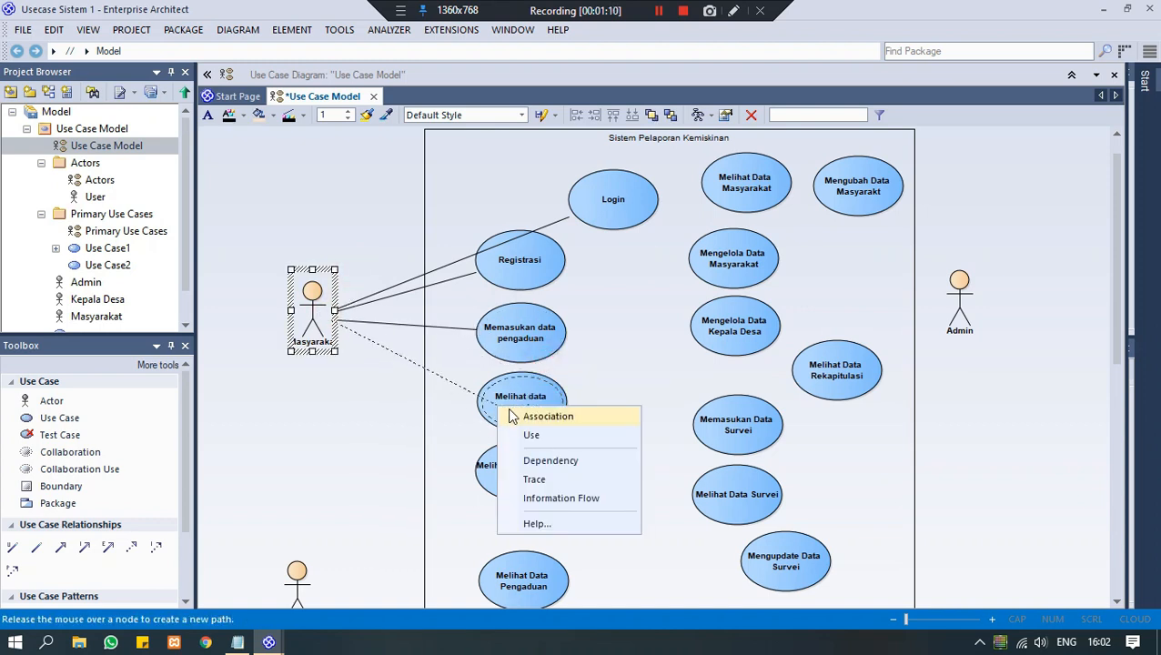
{"action": "left_click", "coordinate": [514, 414]}
{"action": "left_click", "coordinate": [308, 317]}
{"action": "left_click_drag", "start_coordinate": [351, 278], "coordinate": [515, 458]}
{"action": "left_click", "coordinate": [539, 469]}
Check the Admin requirements in the notes and connect the Admin actor to Mengelola Data Masyarakat and Login with Associations.
{"action": "left_click", "coordinate": [963, 292]}
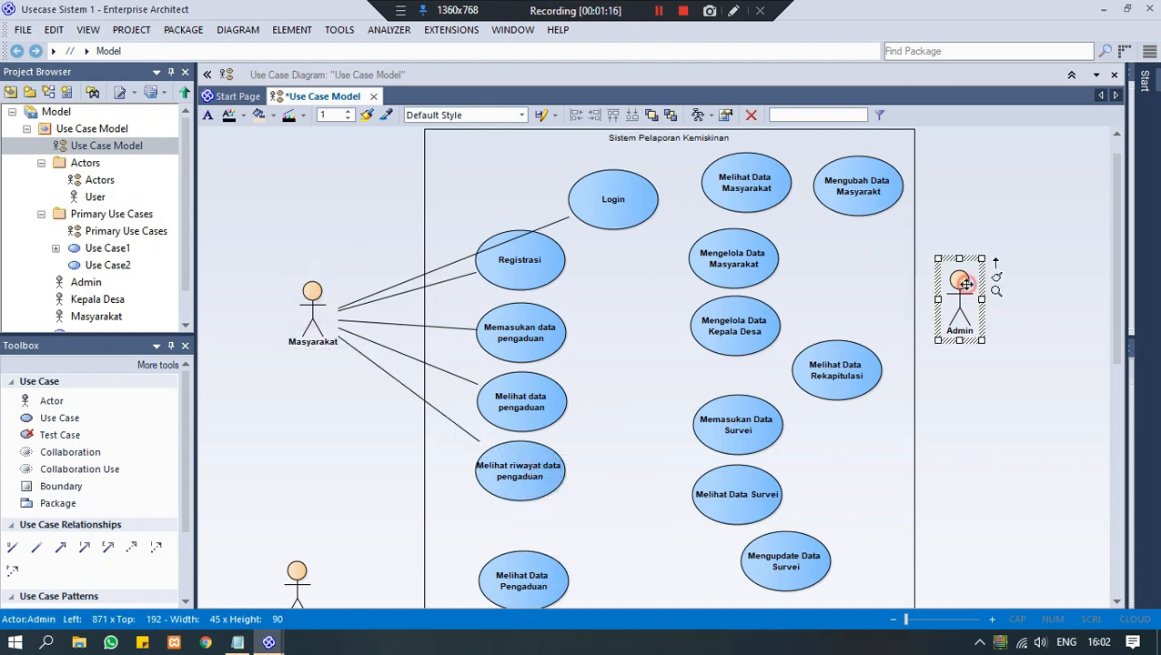
{"action": "left_click", "coordinate": [237, 642]}
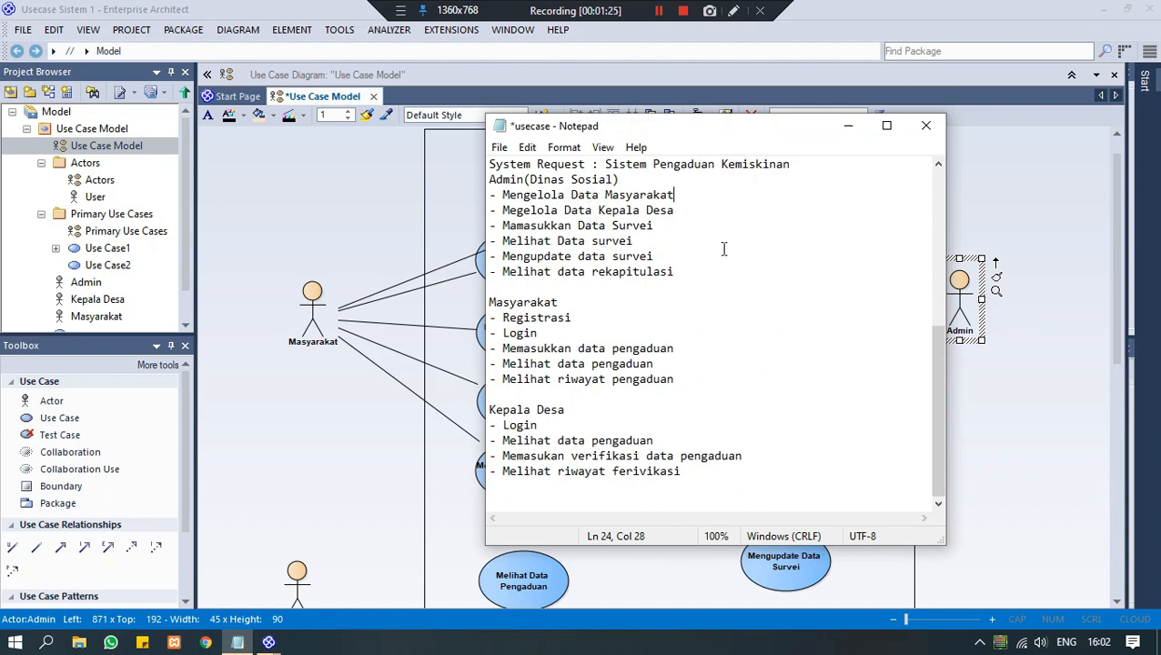
{"action": "left_click", "coordinate": [848, 125]}
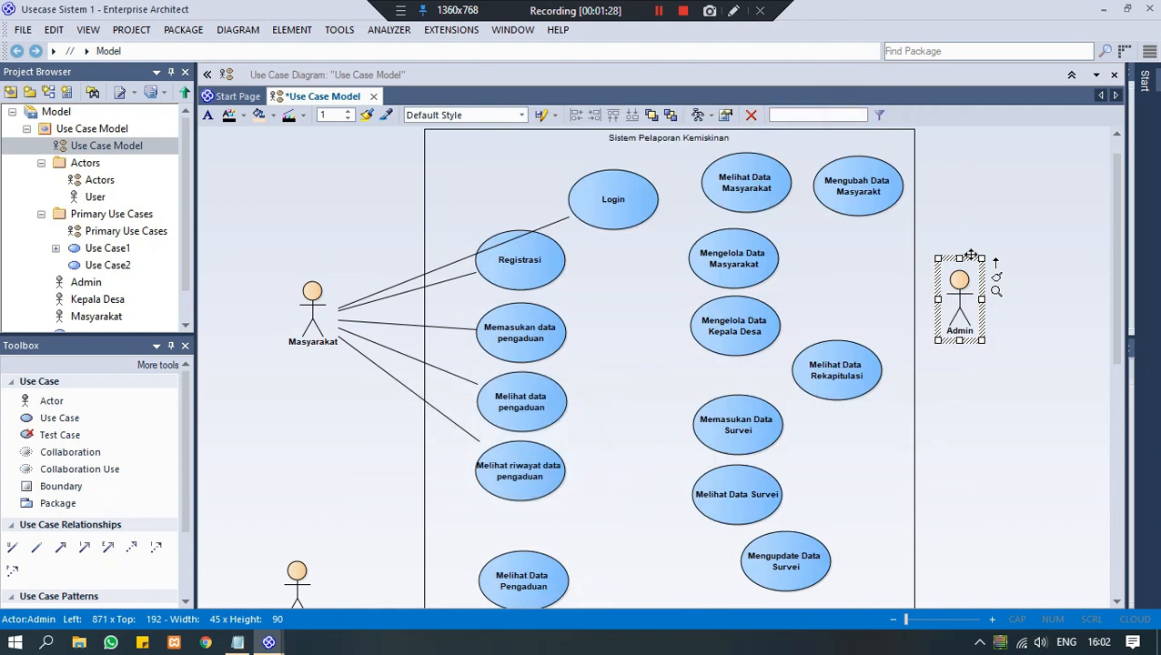
{"action": "left_click_drag", "start_coordinate": [997, 264], "coordinate": [744, 264]}
{"action": "left_click", "coordinate": [860, 263]}
{"action": "left_click", "coordinate": [960, 290]}
{"action": "left_click_drag", "start_coordinate": [998, 264], "coordinate": [612, 193]}
{"action": "left_click", "coordinate": [630, 210]}
Connect the Admin actor to Mengelola Data Kepala Desa and Melihat Data Rekapitulasi with Associations.
{"action": "left_click", "coordinate": [959, 281]}
{"action": "left_click_drag", "start_coordinate": [995, 264], "coordinate": [747, 329]}
{"action": "left_click", "coordinate": [772, 340]}
{"action": "left_click", "coordinate": [965, 296]}
{"action": "left_click_drag", "start_coordinate": [995, 264], "coordinate": [862, 387]}
{"action": "left_click", "coordinate": [887, 393]}
Connect the Admin actor to Memasukan Data Survei, Melihat Data Survei and Mengupdate Data Survei with Associations.
{"action": "left_click", "coordinate": [959, 295]}
{"action": "left_click_drag", "start_coordinate": [995, 264], "coordinate": [756, 435]}
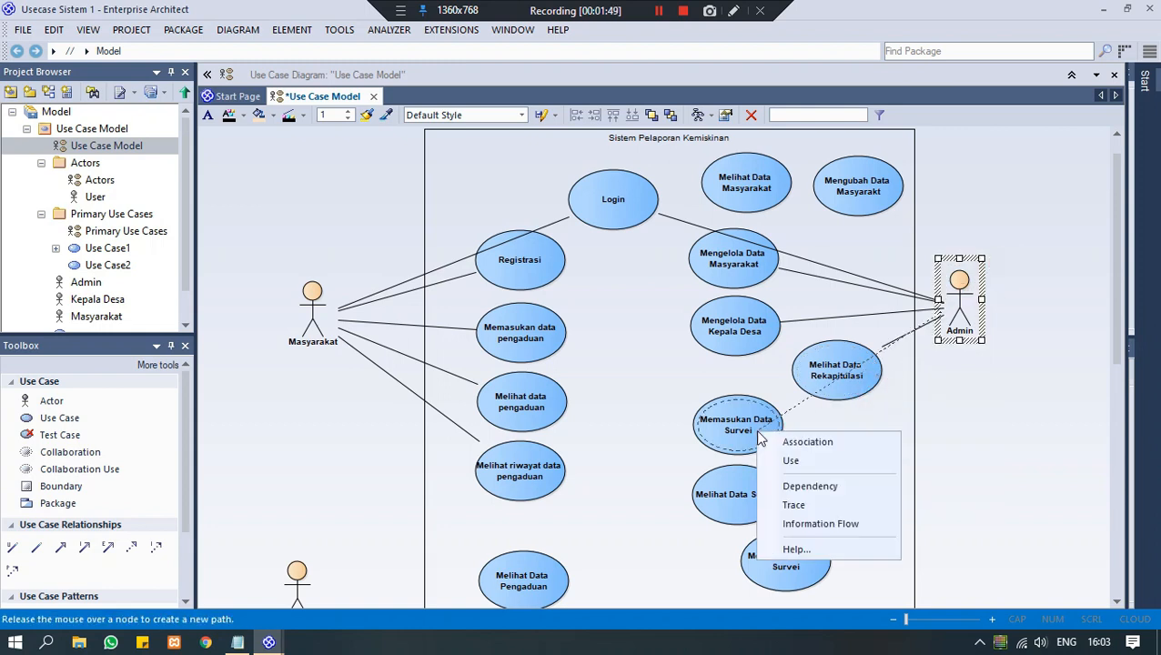
{"action": "left_click", "coordinate": [788, 441]}
{"action": "left_click", "coordinate": [959, 296]}
{"action": "left_click_drag", "start_coordinate": [995, 264], "coordinate": [744, 500]}
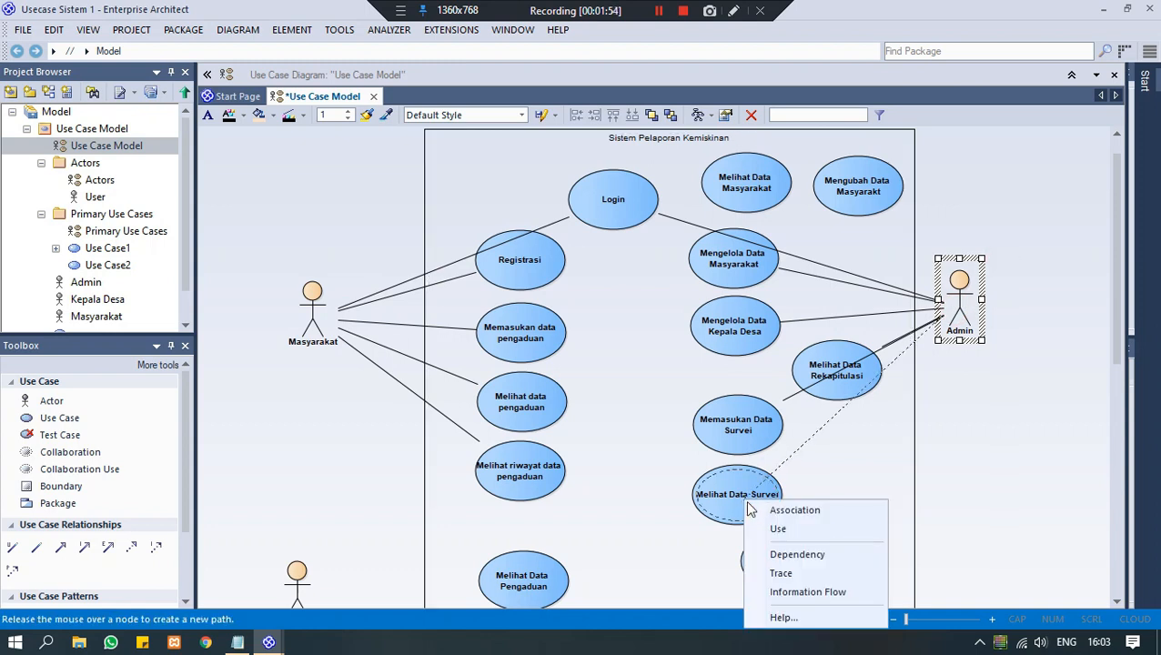
{"action": "left_click", "coordinate": [963, 307]}
{"action": "left_click_drag", "start_coordinate": [1001, 261], "coordinate": [793, 559]}
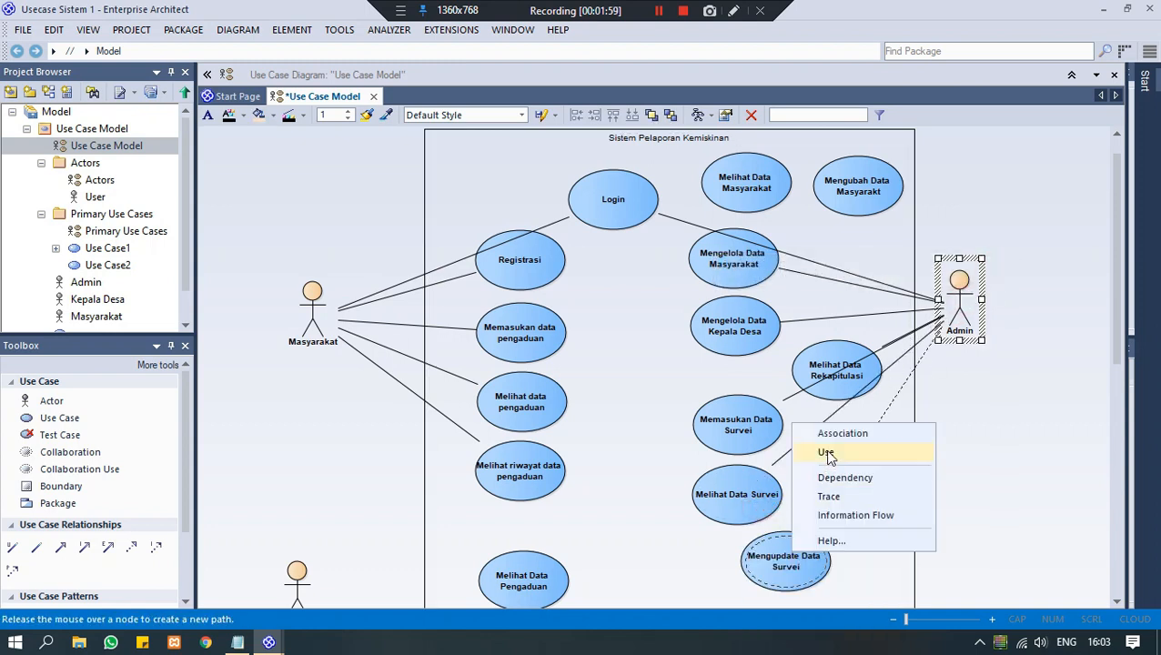
{"action": "left_click", "coordinate": [834, 436]}
Check the Kepala Desa requirements in the usecase Notepad file against the use cases in the lower part of the diagram.
{"action": "left_click_drag", "start_coordinate": [1116, 312], "coordinate": [1131, 457]}
{"action": "left_click", "coordinate": [233, 649]}
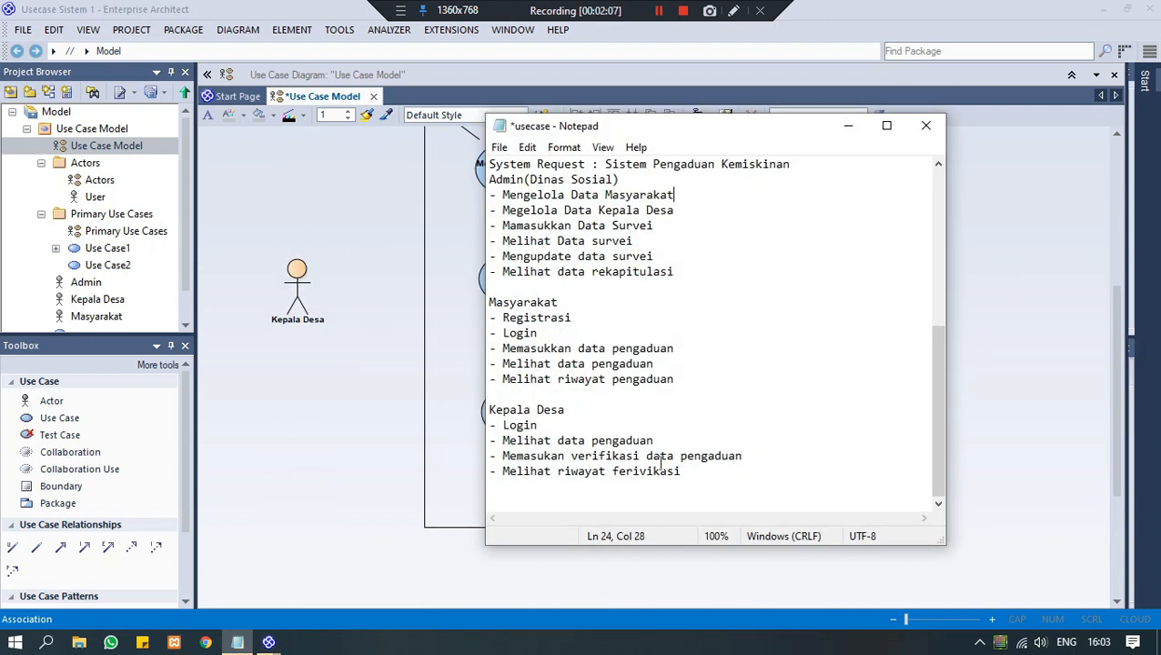
{"action": "left_click", "coordinate": [370, 397]}
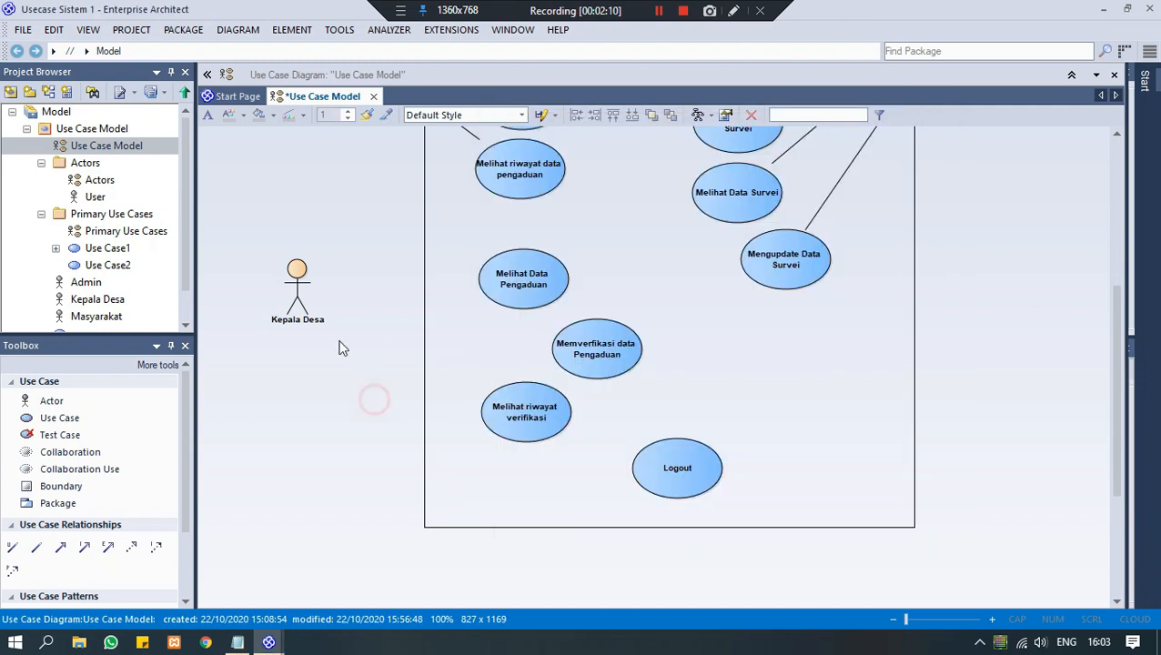
Connect the Kepala Desa actor to Melihat Data Pengaduan and Memverfikasi data Pengaduan with Associations.
{"action": "left_click", "coordinate": [315, 269]}
{"action": "left_click_drag", "start_coordinate": [333, 252], "coordinate": [495, 282]}
{"action": "left_click", "coordinate": [514, 288]}
{"action": "left_click", "coordinate": [301, 284]}
{"action": "left_click_drag", "start_coordinate": [336, 254], "coordinate": [609, 365]}
{"action": "left_click", "coordinate": [612, 368]}
Connect the Kepala Desa actor to Melihat riwayat verifikasi and Logout with Associations.
{"action": "left_click", "coordinate": [291, 302]}
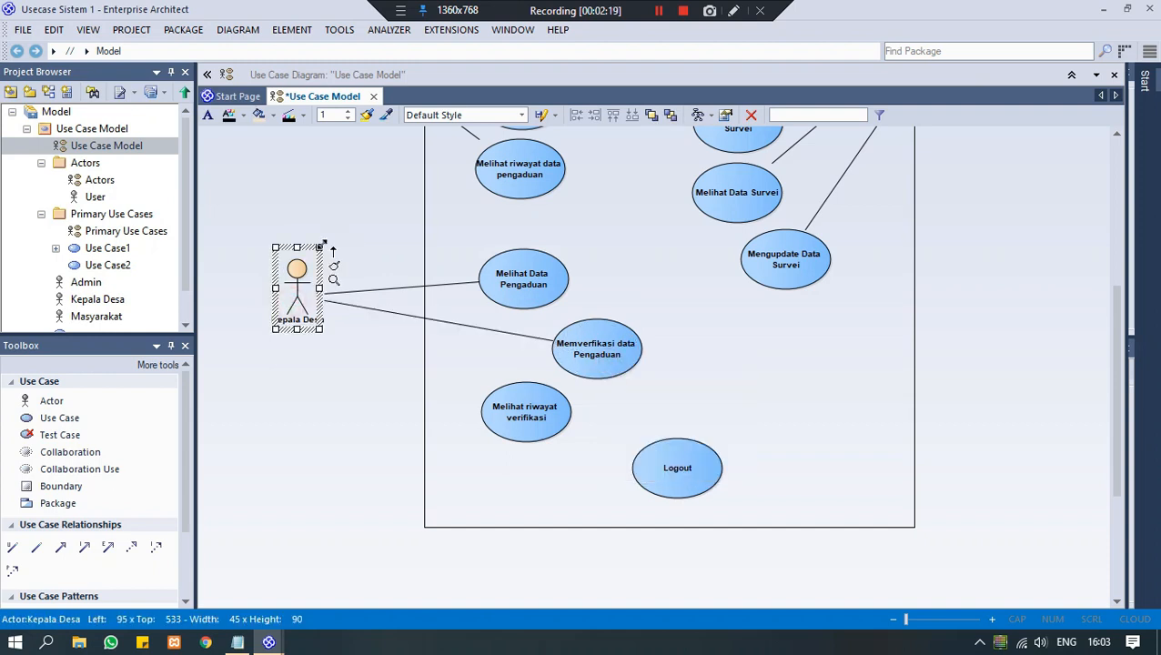
{"action": "left_click_drag", "start_coordinate": [333, 252], "coordinate": [515, 409]}
{"action": "left_click", "coordinate": [544, 420]}
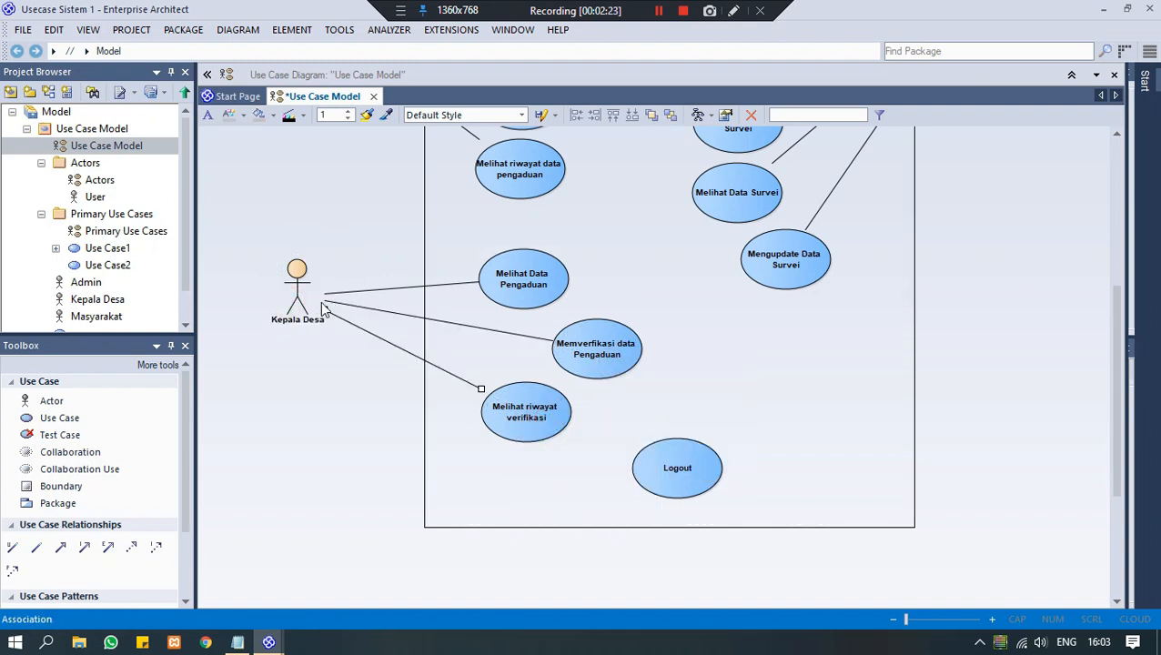
{"action": "left_click", "coordinate": [294, 290]}
{"action": "mouse_move", "coordinate": [335, 253]}
{"action": "left_mouse_down"}
{"action": "mouse_move", "coordinate": [339, 273]}
{"action": "mouse_move", "coordinate": [678, 454]}
{"action": "left_mouse_up"}
{"action": "left_click", "coordinate": [717, 485]}
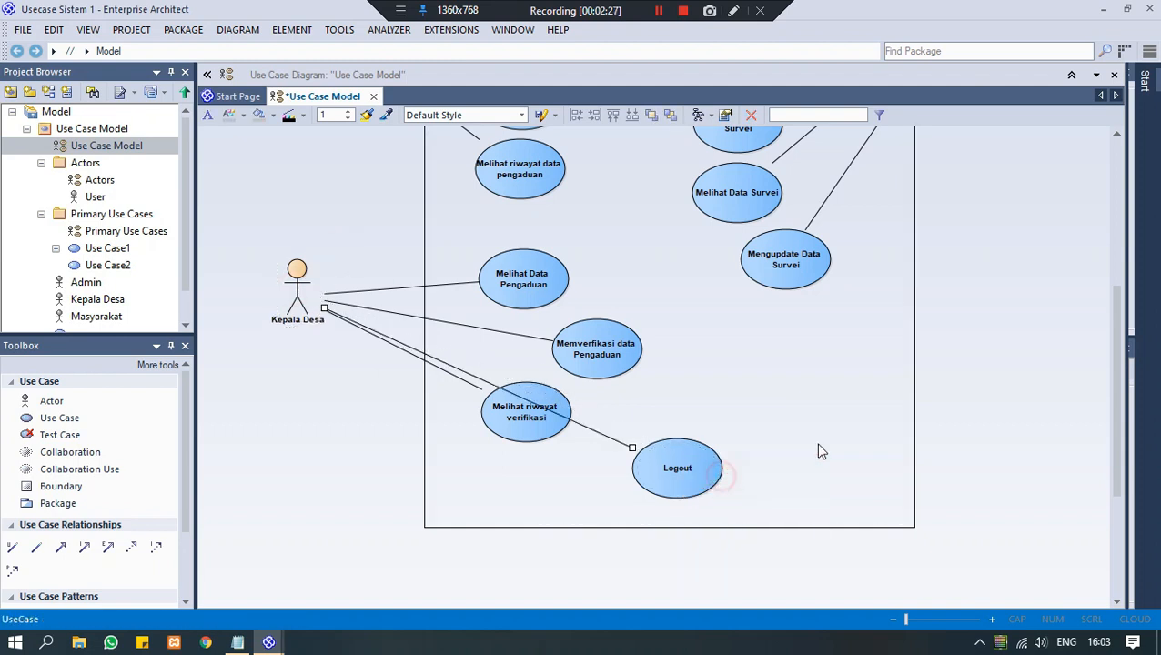
Connect the Admin actor to the Logout use case with an Association.
{"action": "left_click_drag", "start_coordinate": [1111, 455], "coordinate": [1107, 343]}
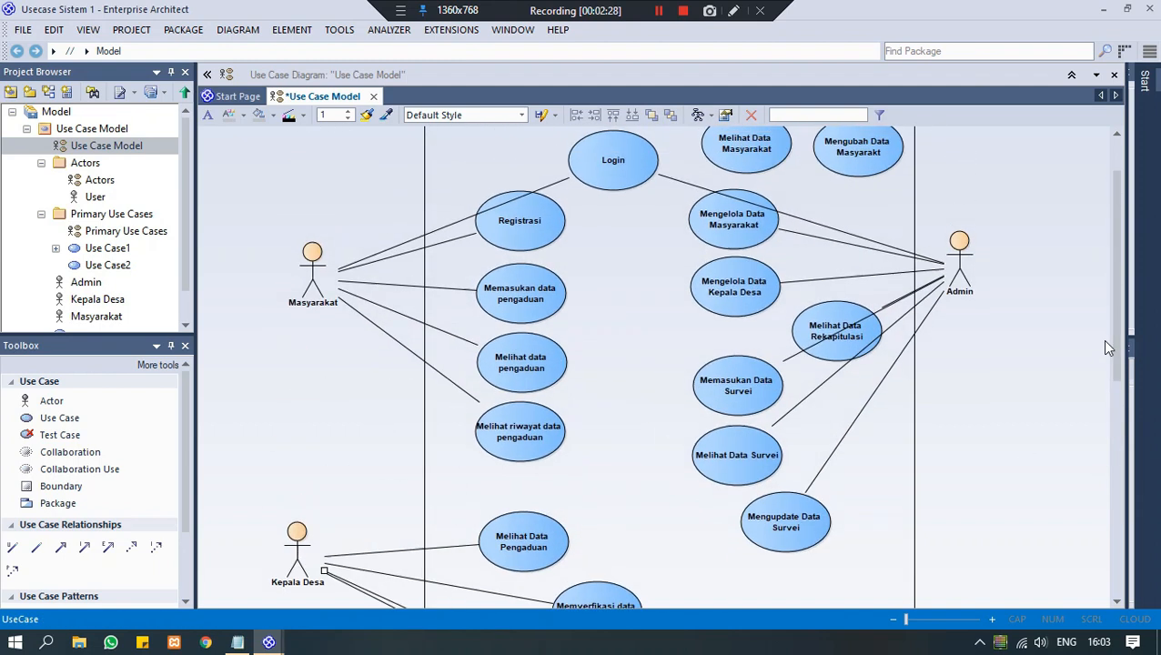
{"action": "left_click", "coordinate": [972, 289]}
{"action": "mouse_move", "coordinate": [998, 223]}
{"action": "left_mouse_down"}
{"action": "mouse_move", "coordinate": [860, 596]}
{"action": "mouse_move", "coordinate": [674, 389]}
{"action": "mouse_move", "coordinate": [679, 251]}
{"action": "mouse_move", "coordinate": [678, 262]}
{"action": "left_mouse_up"}
{"action": "left_click", "coordinate": [702, 277]}
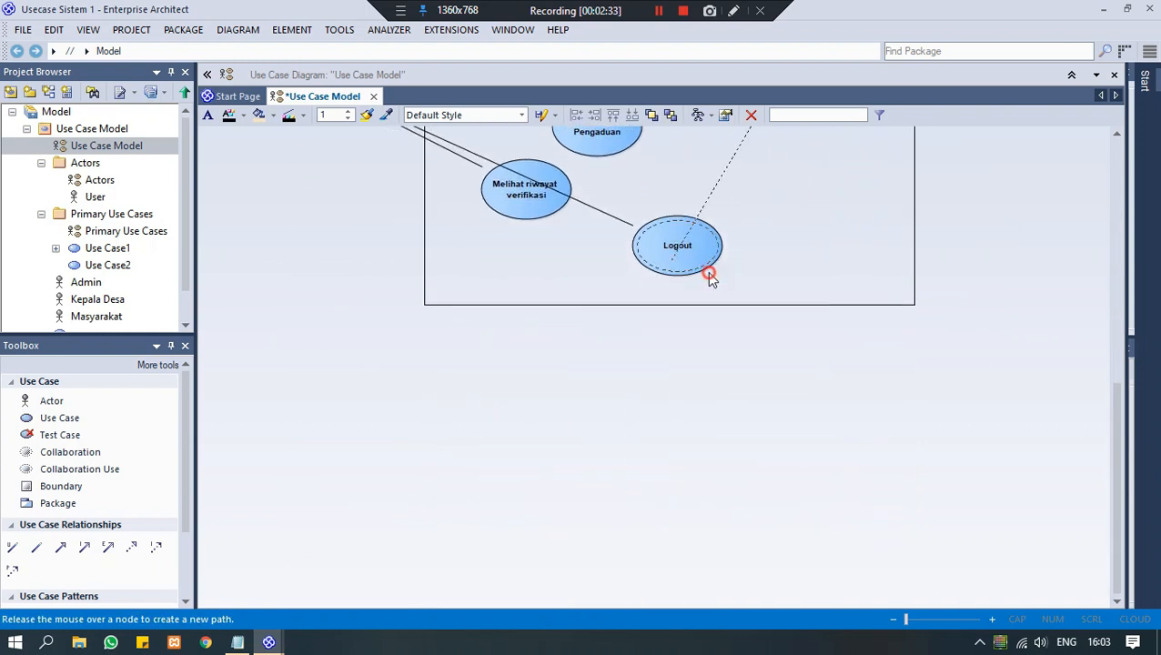
Check the properties of the Association between Admin and Logout.
{"action": "left_click_drag", "start_coordinate": [1115, 435], "coordinate": [1039, 277]}
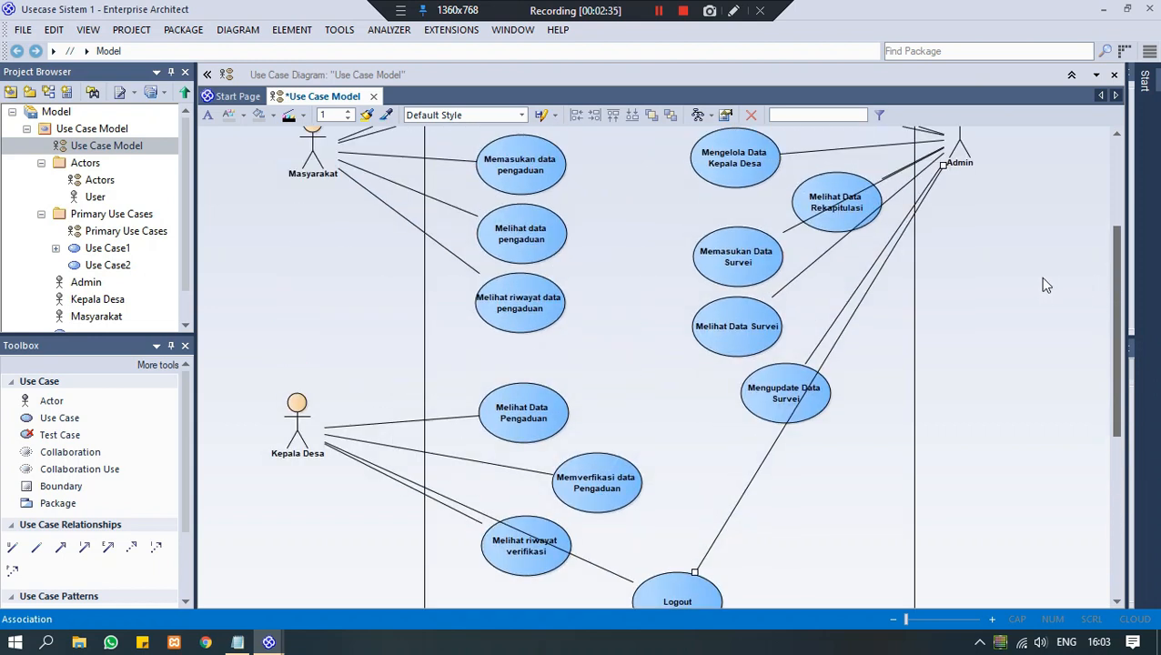
{"action": "left_click", "coordinate": [856, 323]}
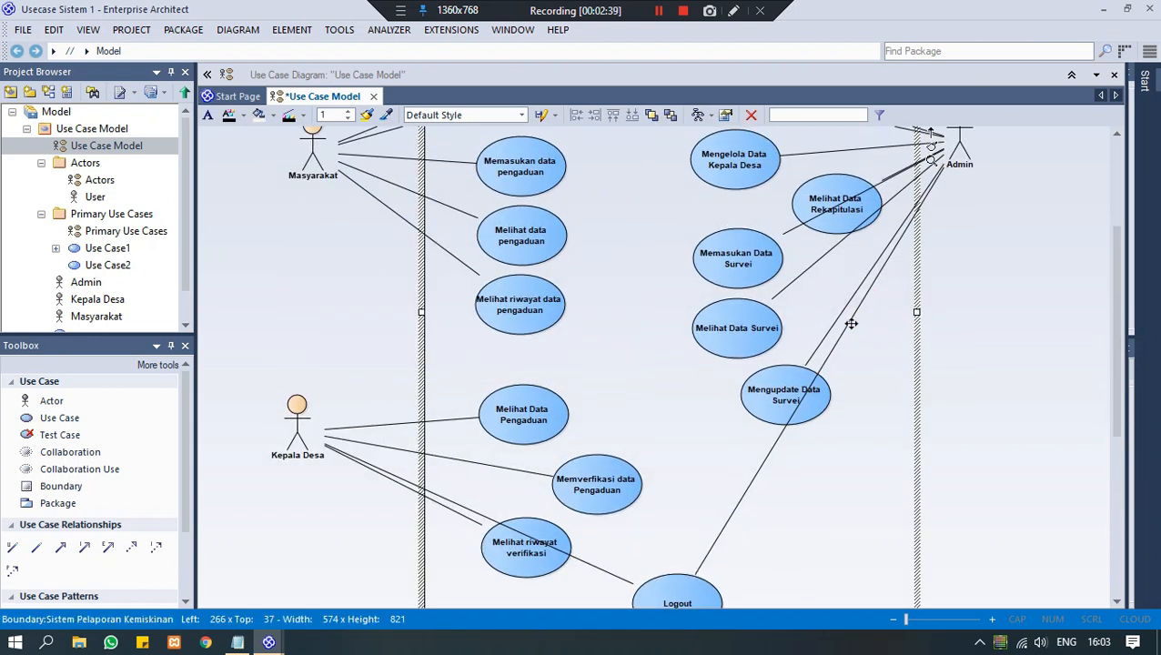
{"action": "left_click", "coordinate": [851, 324]}
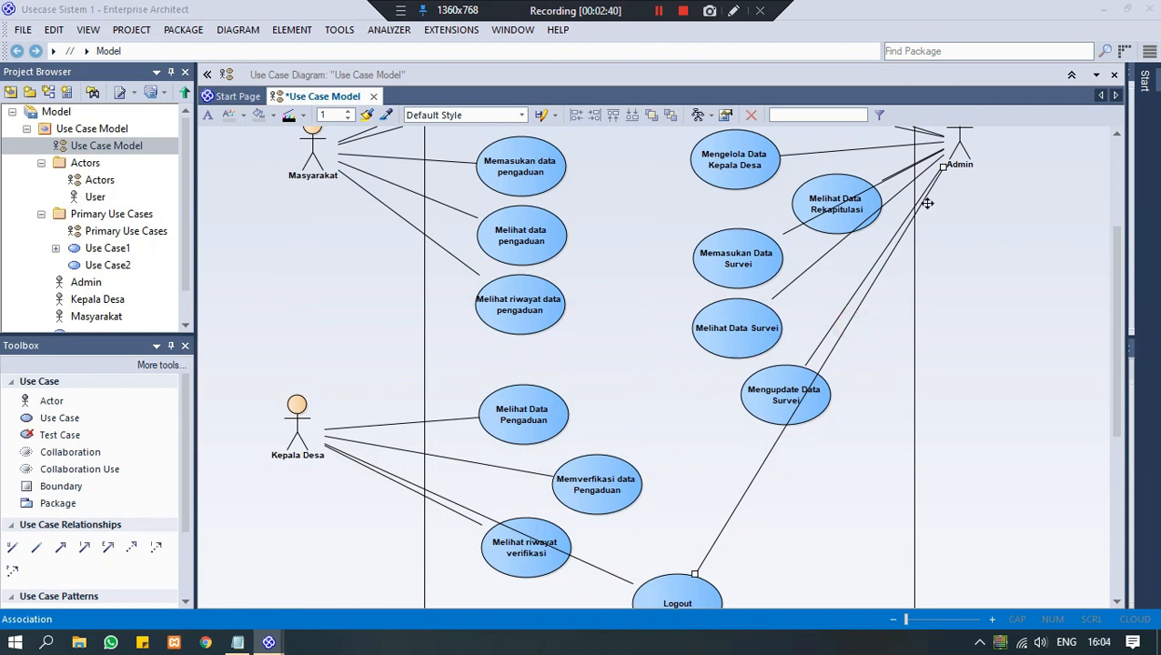
{"action": "double_click", "coordinate": [929, 203]}
{"action": "left_click", "coordinate": [852, 200]}
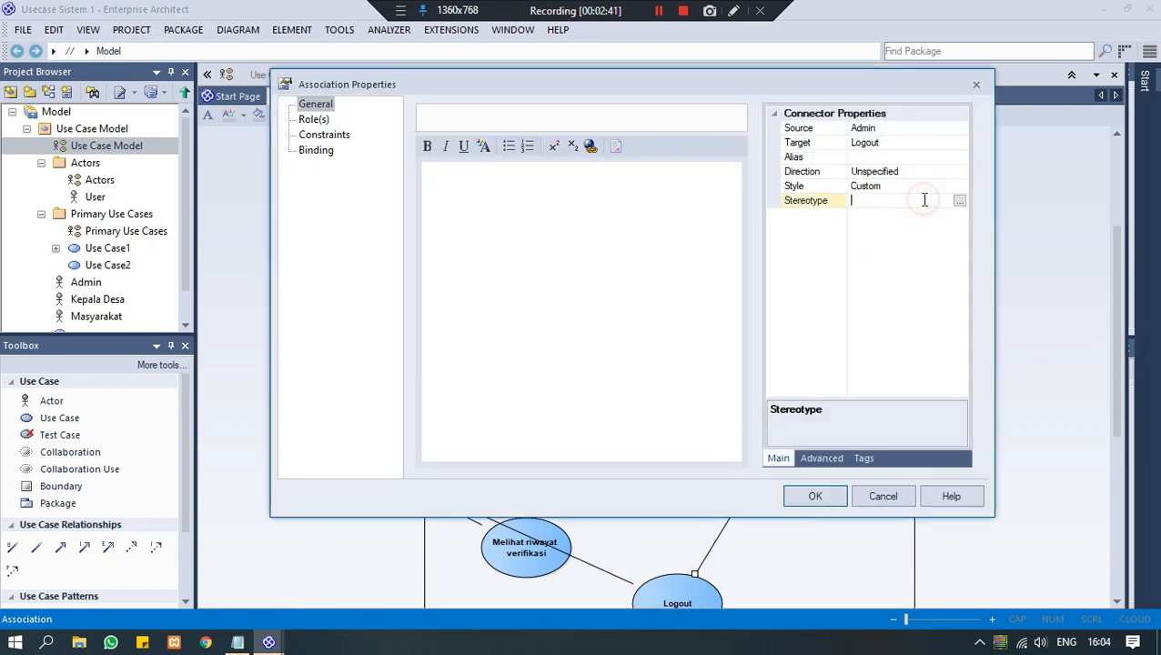
{"action": "left_click", "coordinate": [976, 86]}
Set the line style of the Association between Kepala Desa and Melihat Data Pengaduan to Orthogonal - Square.
{"action": "left_click", "coordinate": [364, 428]}
{"action": "right_click", "coordinate": [368, 431]}
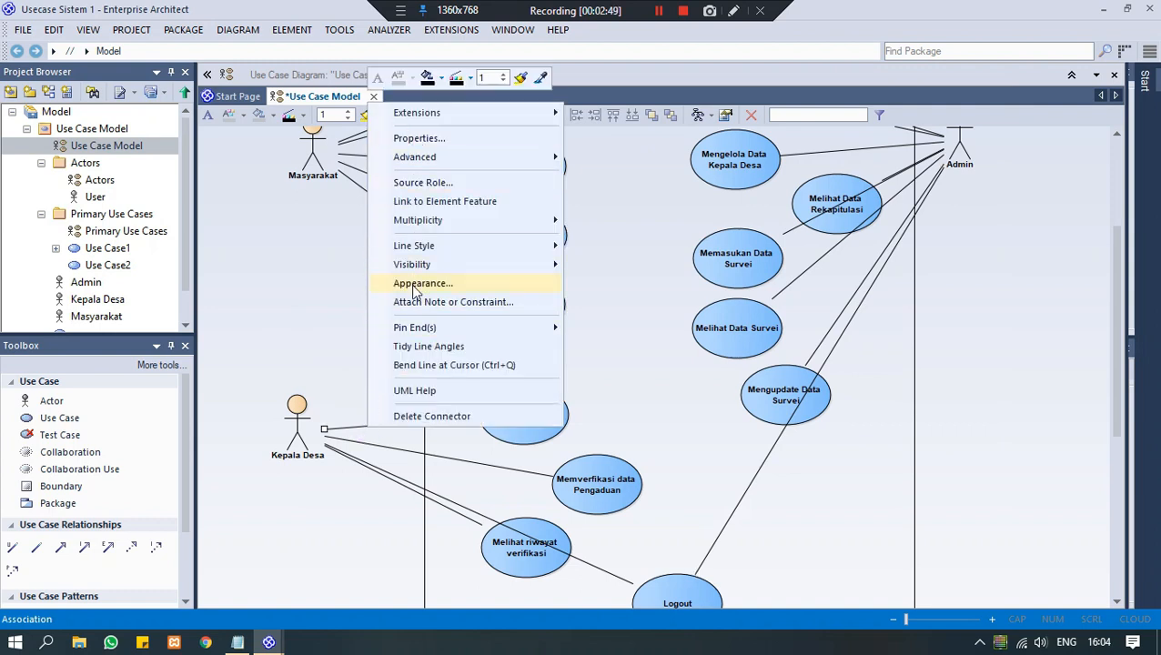
{"action": "mouse_move", "coordinate": [443, 242]}
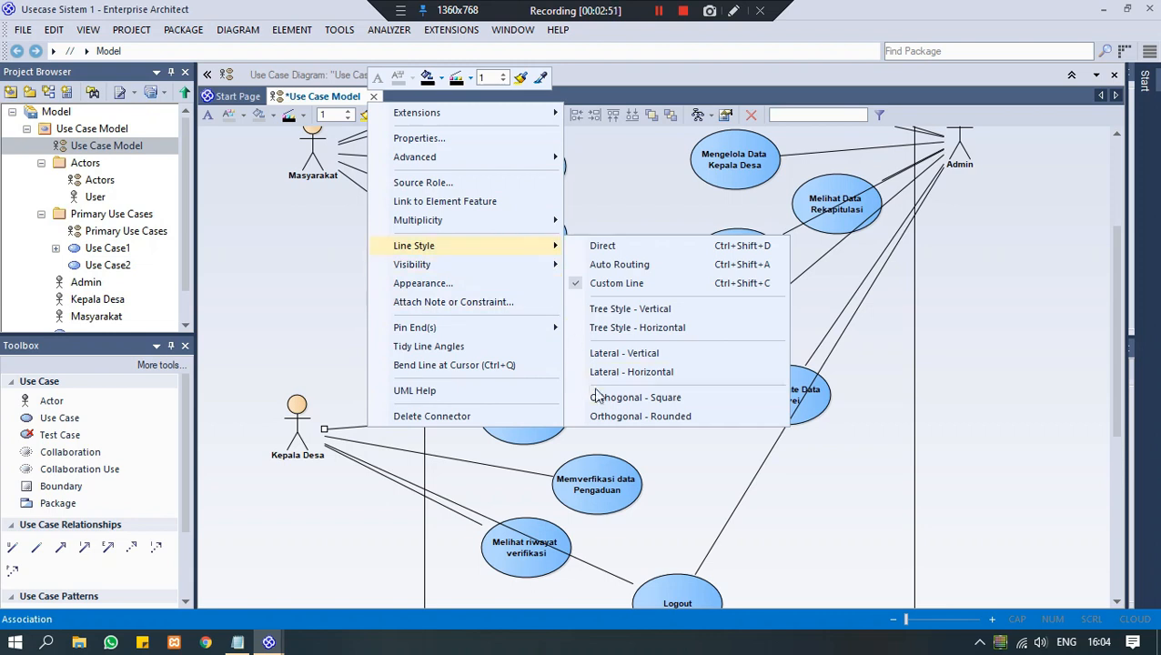
{"action": "left_click", "coordinate": [622, 401]}
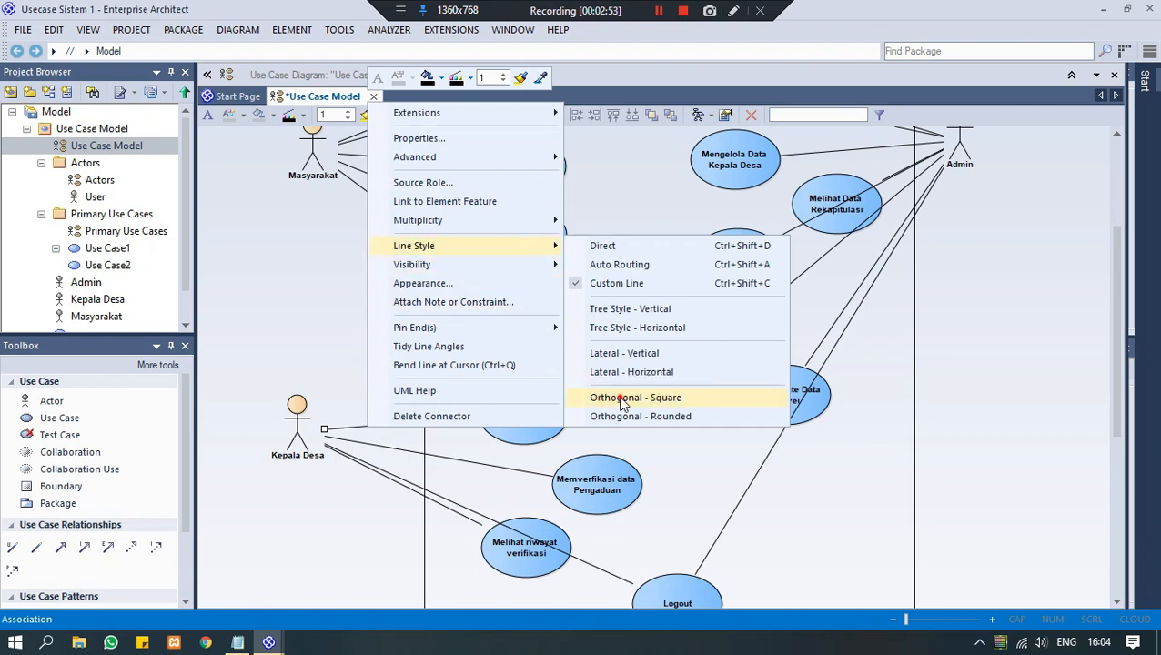
Move the Kepala Desa actor down beside Melihat riwayat verifikasi and lower its orthogonal line to meet Melihat Data Pengaduan from the side.
{"action": "left_click_drag", "start_coordinate": [396, 429], "coordinate": [301, 536]}
{"action": "left_click", "coordinate": [297, 420]}
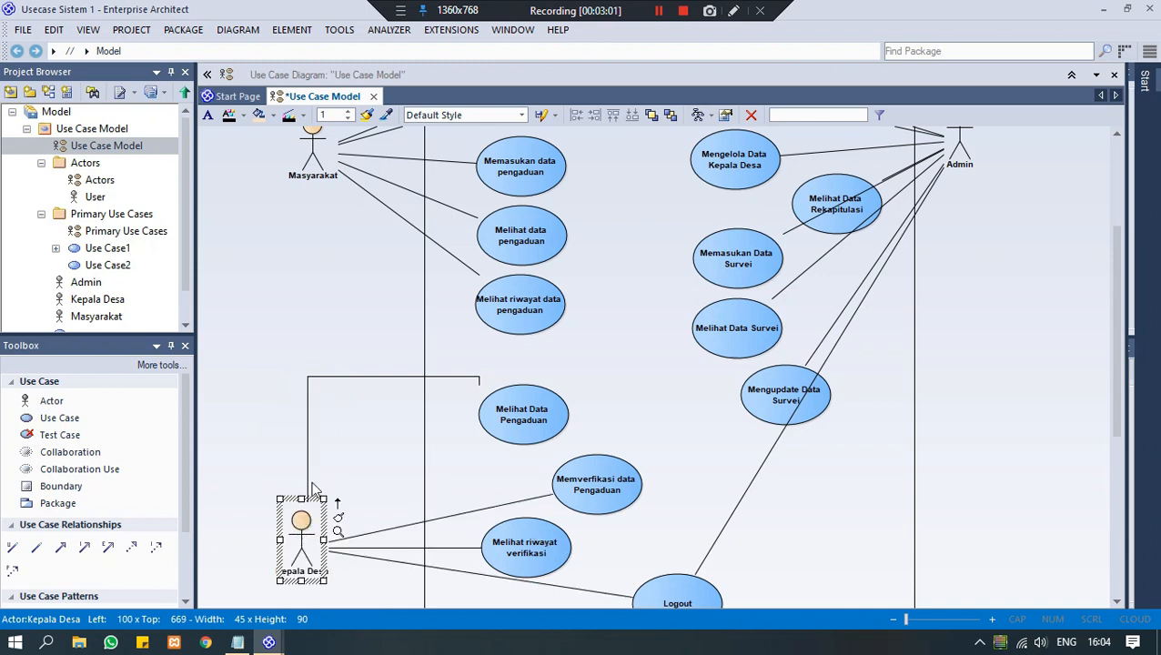
{"action": "left_click", "coordinate": [404, 376]}
{"action": "left_click_drag", "start_coordinate": [403, 377], "coordinate": [402, 424]}
{"action": "left_click", "coordinate": [358, 324]}
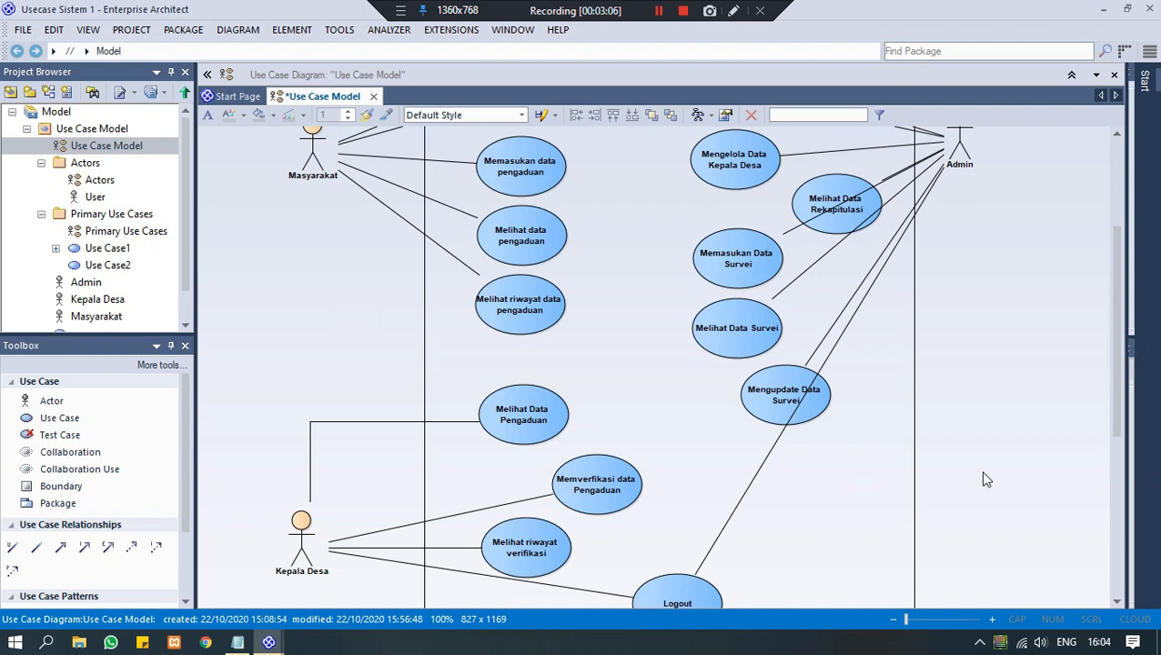
{"action": "left_click_drag", "start_coordinate": [1118, 373], "coordinate": [1119, 264]}
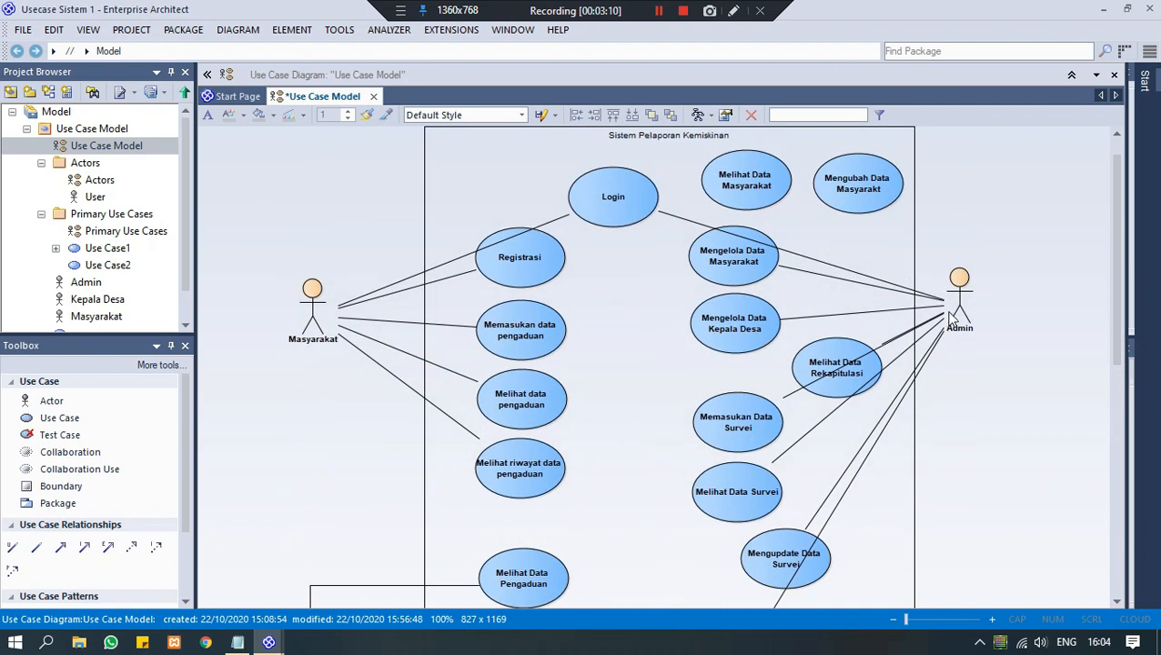
{"action": "left_click", "coordinate": [952, 314]}
{"action": "left_click_drag", "start_coordinate": [997, 262], "coordinate": [995, 286]}
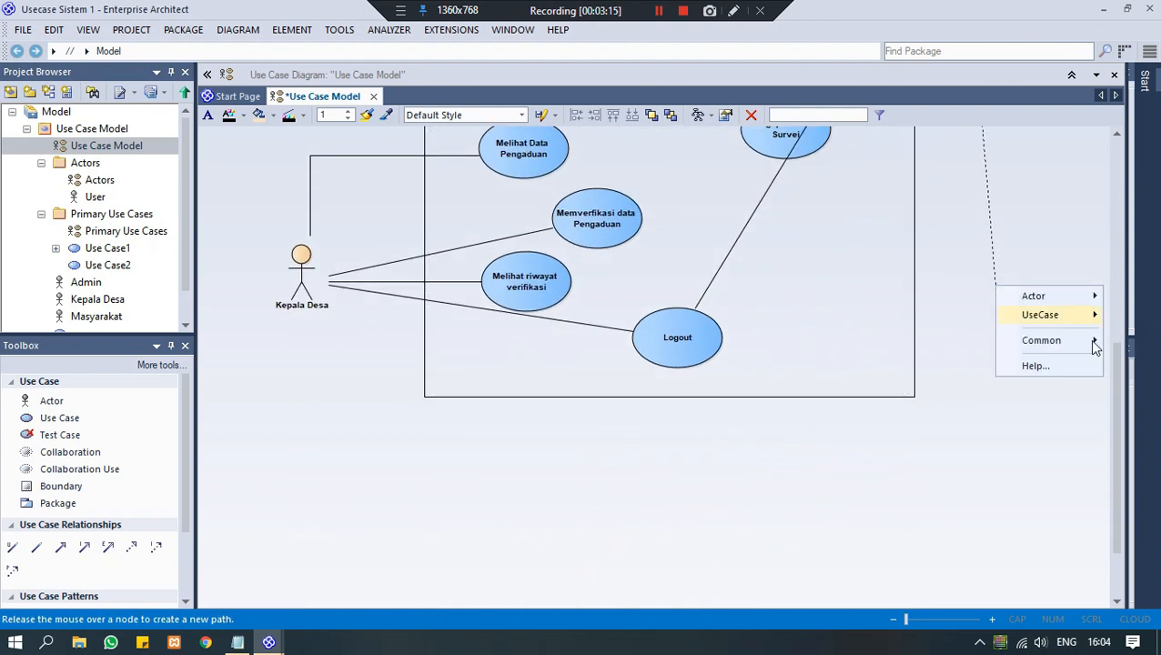
{"action": "left_click", "coordinate": [1008, 442]}
Connect the Masyarakat actor to the Logout use case with an Association.
{"action": "left_click_drag", "start_coordinate": [1112, 367], "coordinate": [1106, 225]}
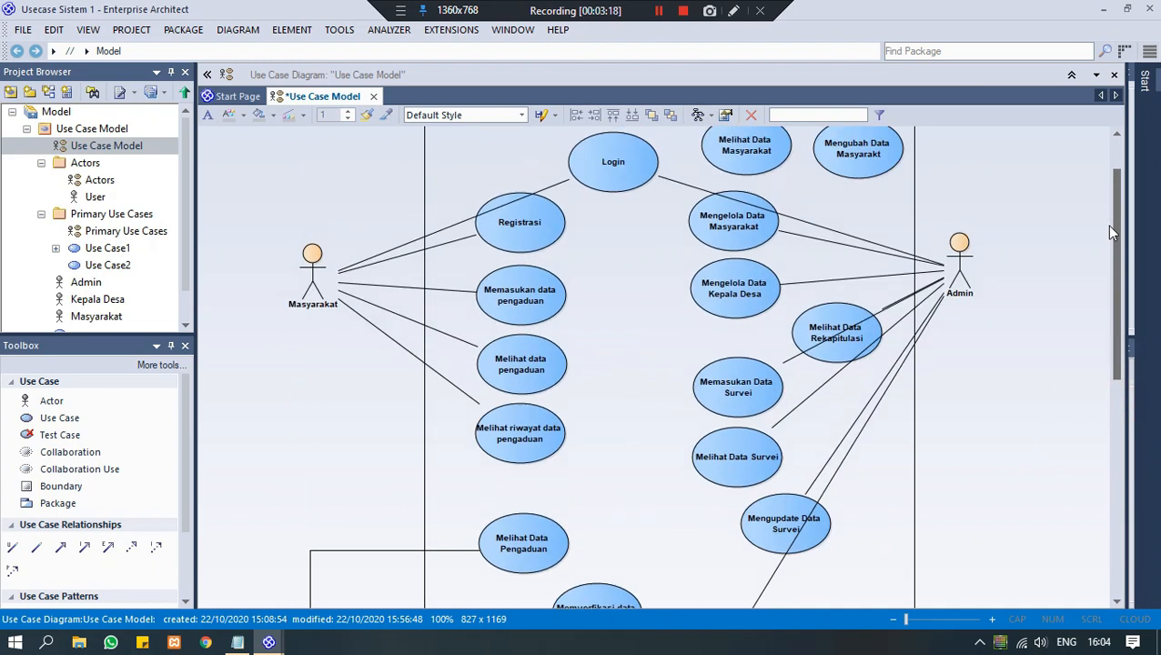
{"action": "left_click", "coordinate": [292, 296]}
{"action": "left_click_drag", "start_coordinate": [349, 239], "coordinate": [657, 309]}
{"action": "left_click", "coordinate": [669, 310]}
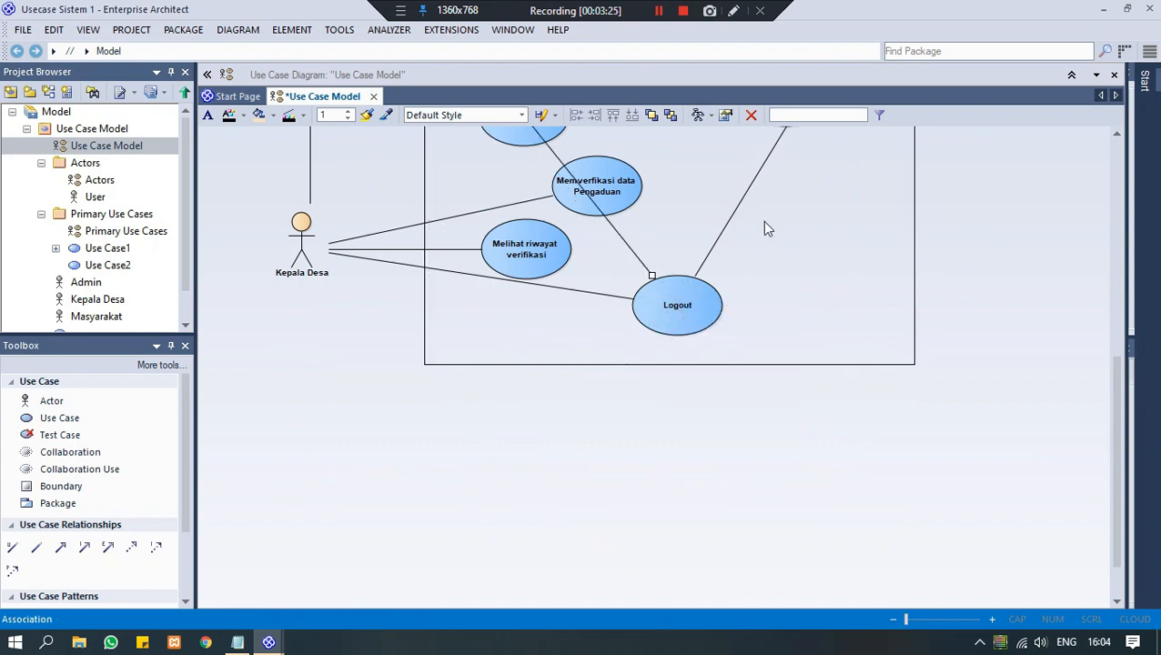
{"action": "left_click_drag", "start_coordinate": [1115, 446], "coordinate": [1115, 284]}
{"action": "mouse_move", "coordinate": [1118, 330]}
{"action": "left_mouse_down"}
{"action": "mouse_move", "coordinate": [1120, 358]}
{"action": "mouse_move", "coordinate": [1118, 328]}
{"action": "left_mouse_up"}
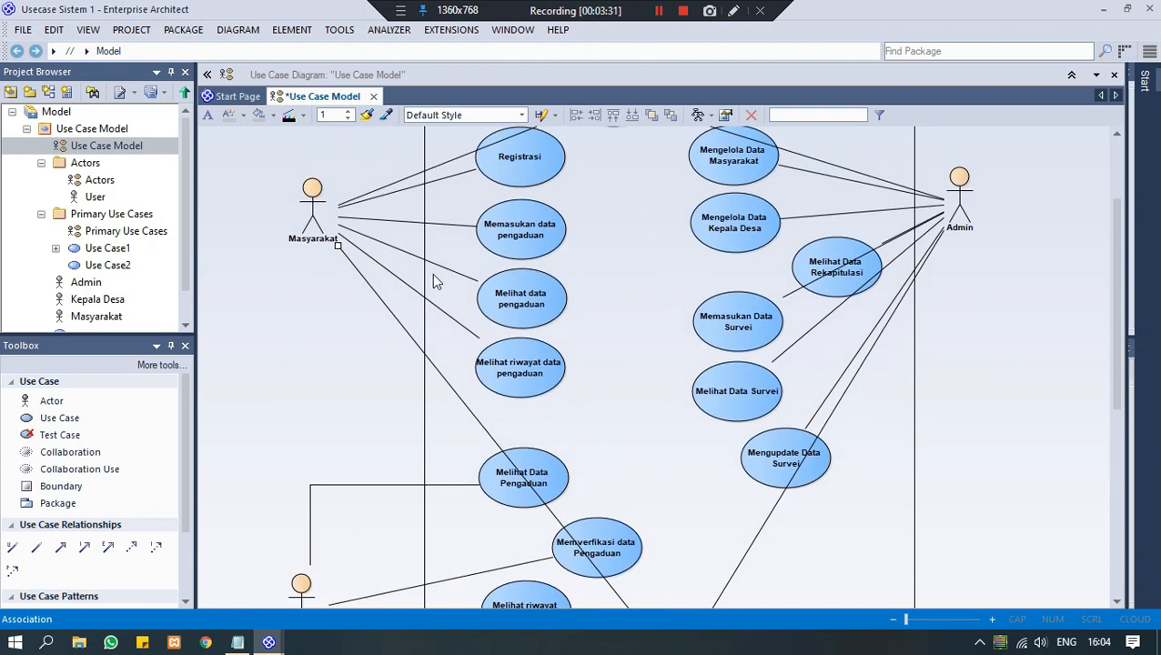
{"action": "right_click", "coordinate": [367, 287]}
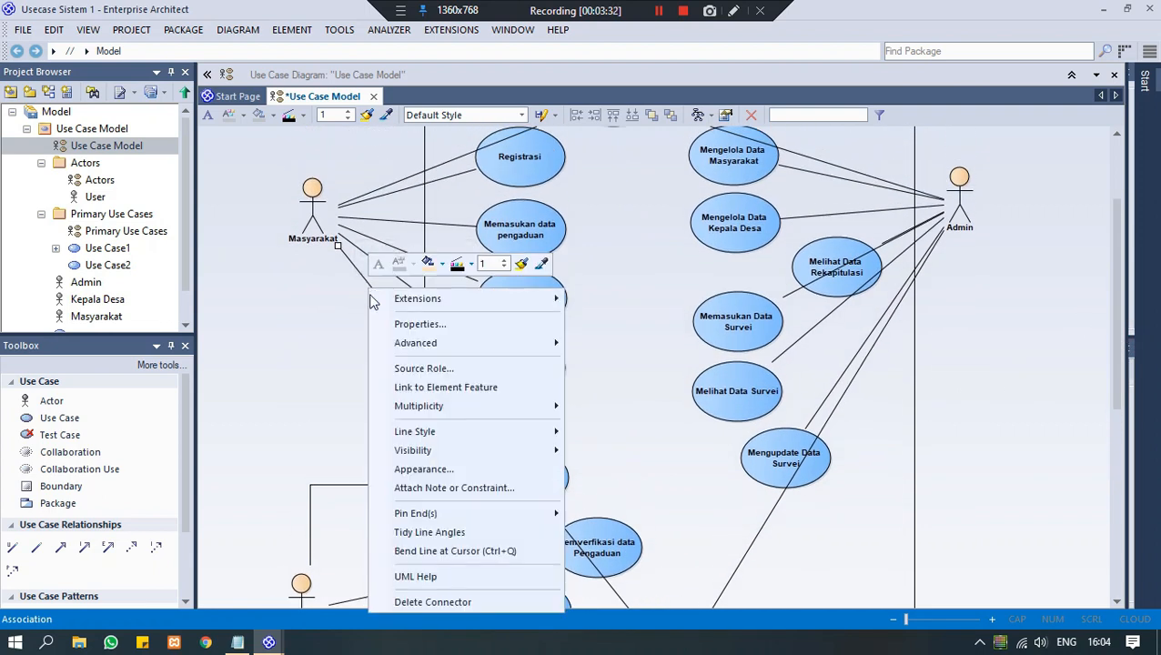
{"action": "mouse_move", "coordinate": [441, 435]}
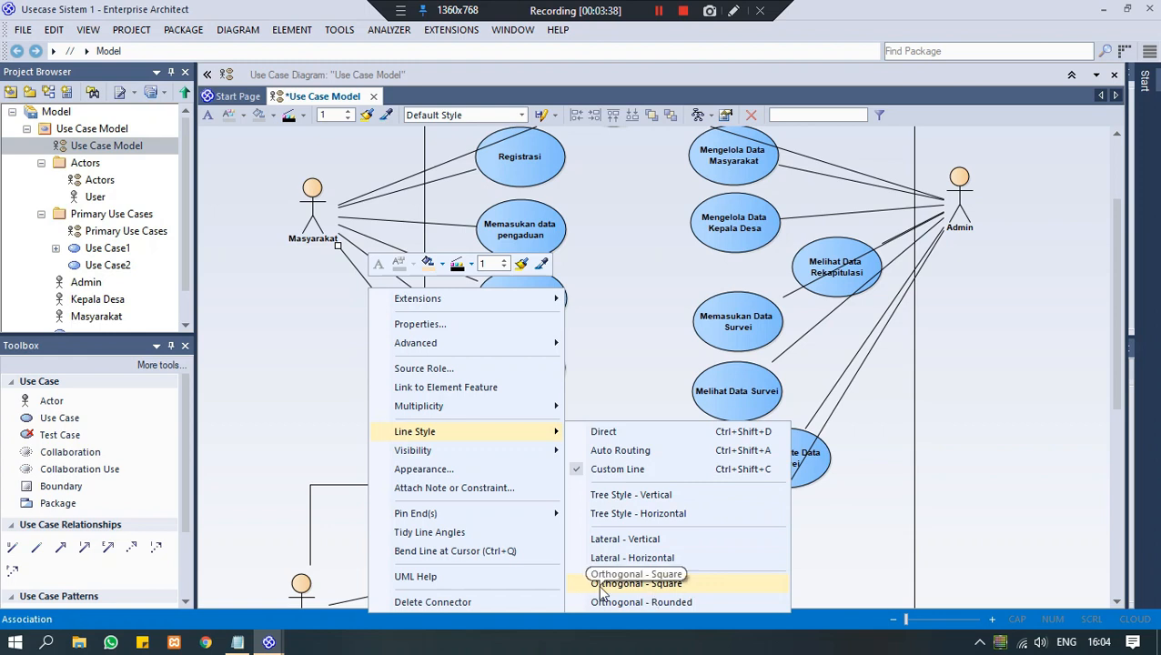
{"action": "left_click", "coordinate": [341, 340]}
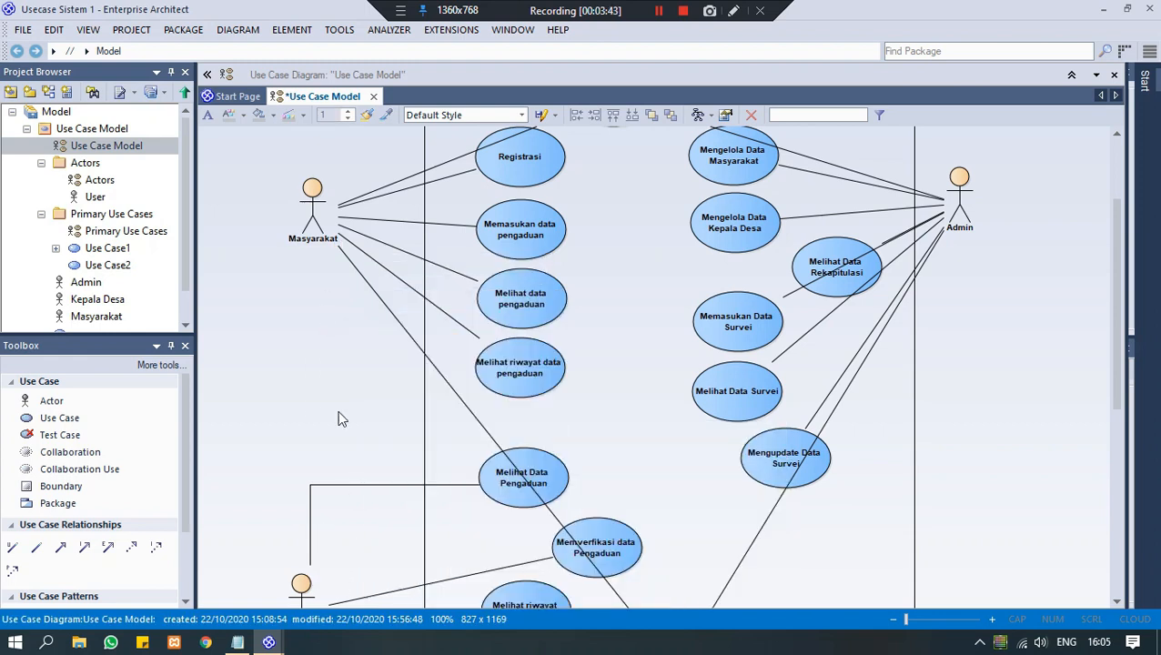
Examine the unlinked Melihat Data Masyarakat and Mengubah Data Masyarakt use cases, including the properties of Mengubah Data Masyarakt.
{"action": "left_click_drag", "start_coordinate": [1123, 336], "coordinate": [1115, 273]}
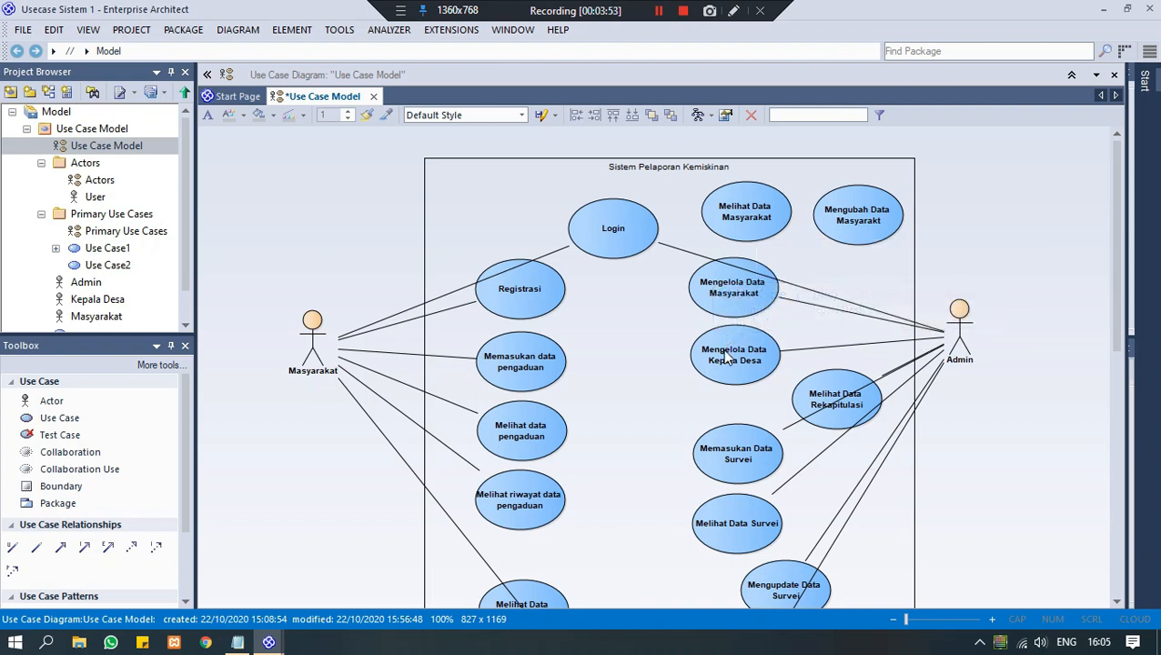
{"action": "left_click", "coordinate": [746, 221]}
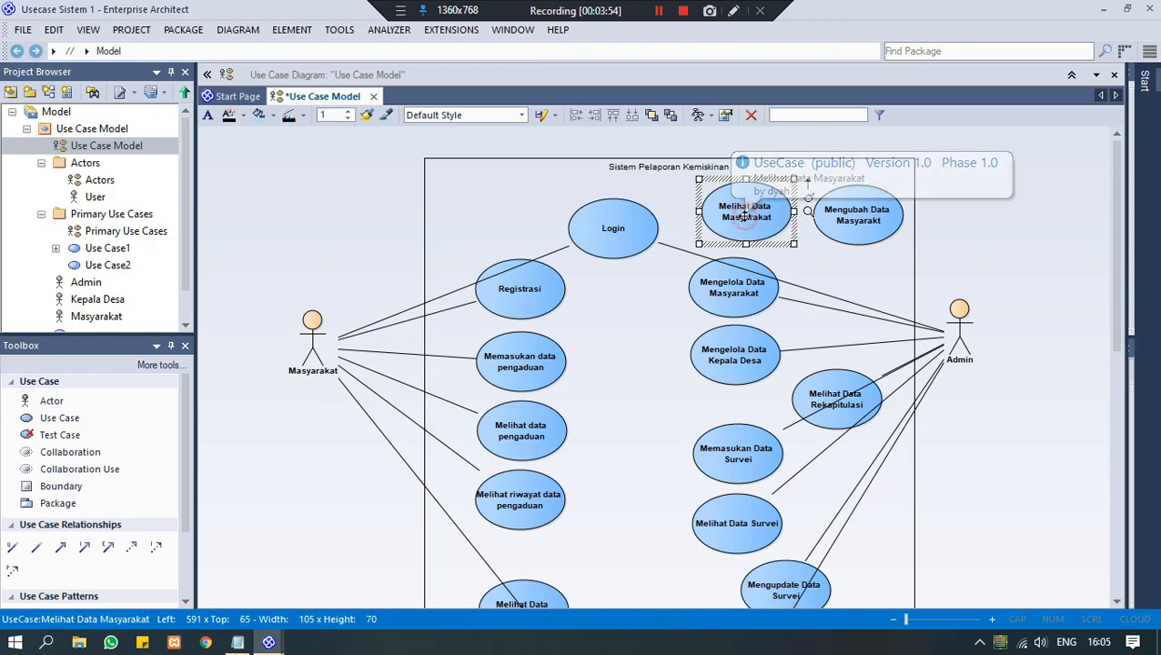
{"action": "left_click", "coordinate": [884, 254]}
{"action": "left_click", "coordinate": [870, 223]}
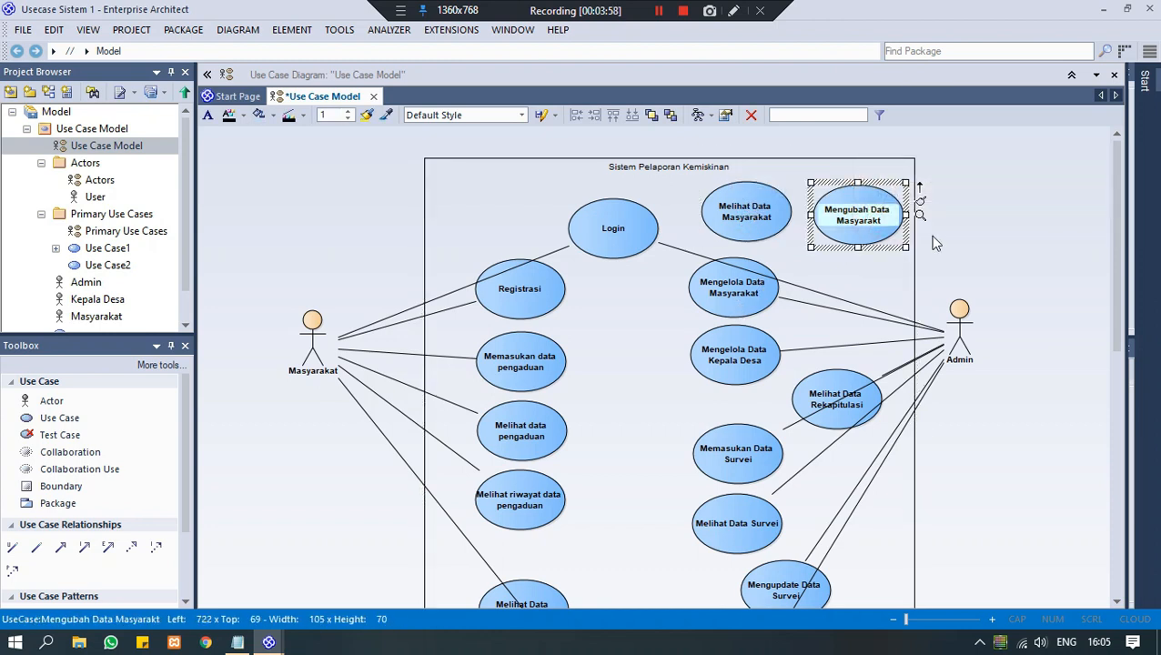
{"action": "left_click", "coordinate": [881, 264]}
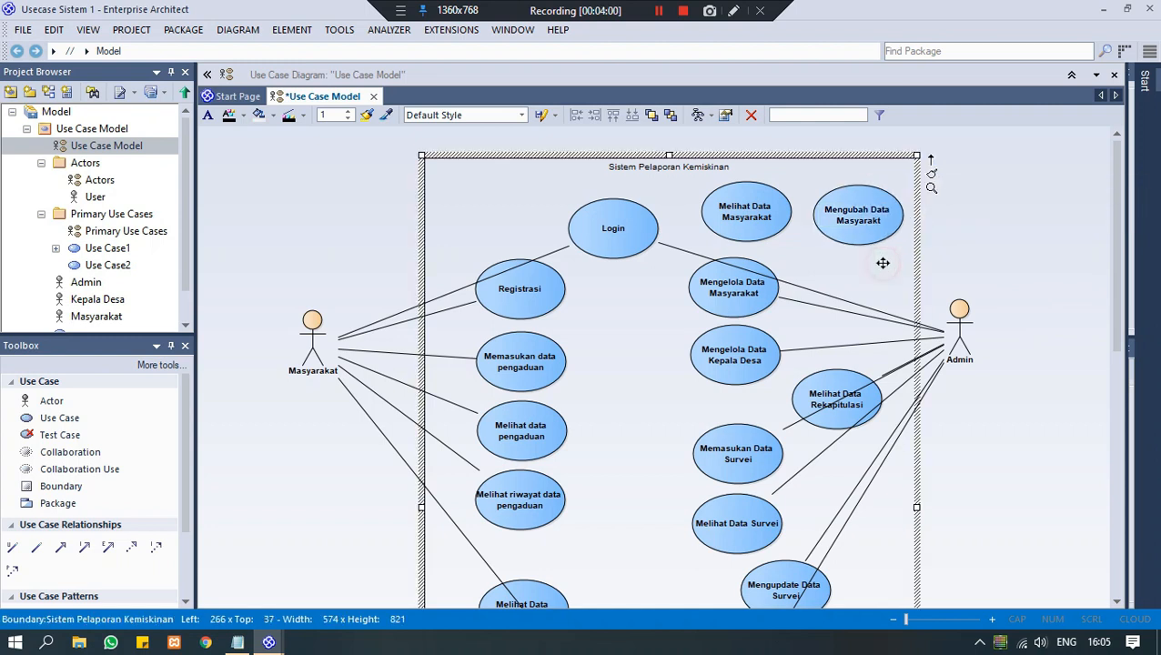
{"action": "left_click", "coordinate": [860, 222]}
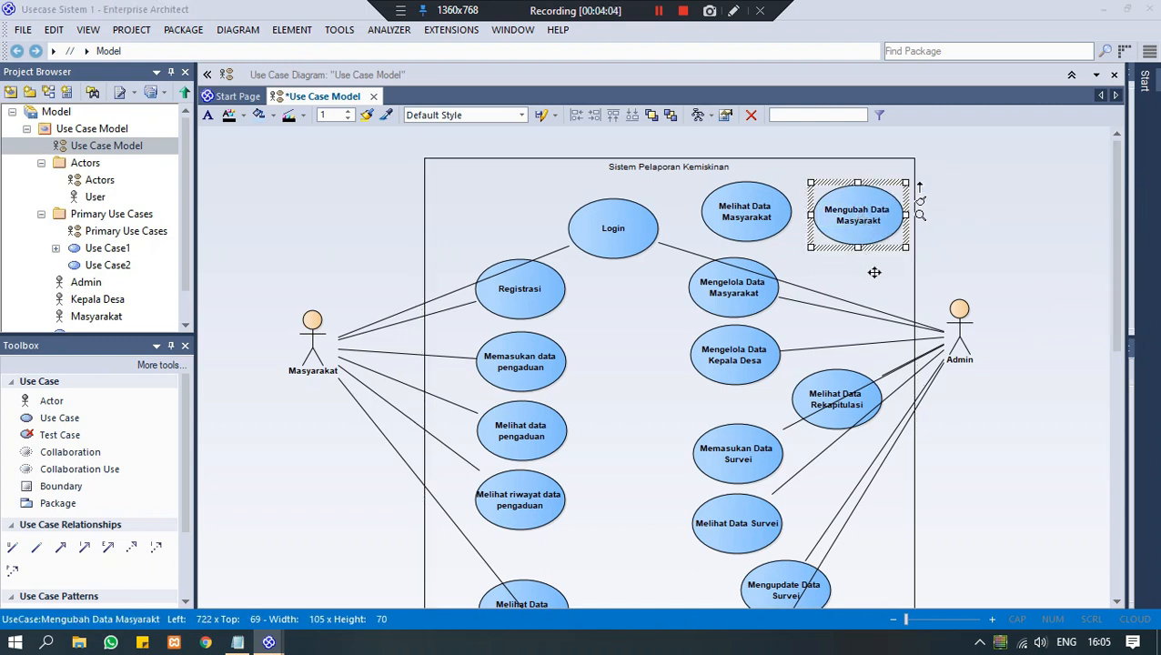
{"action": "key", "text": "alt+Return"}
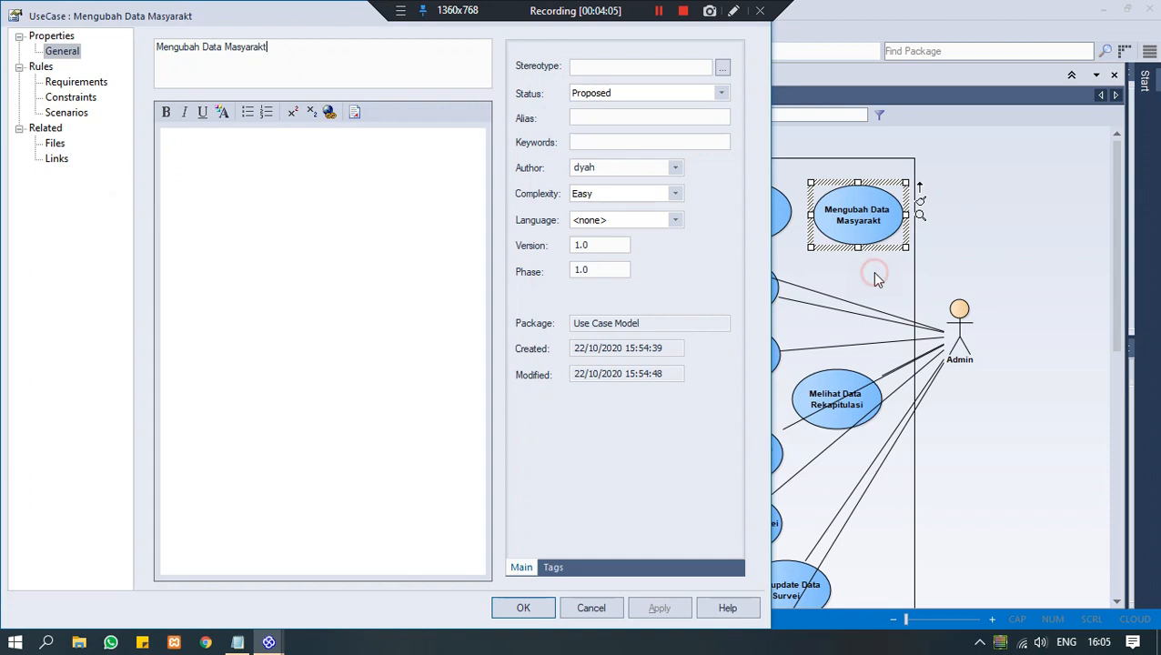
{"action": "left_click", "coordinate": [589, 612]}
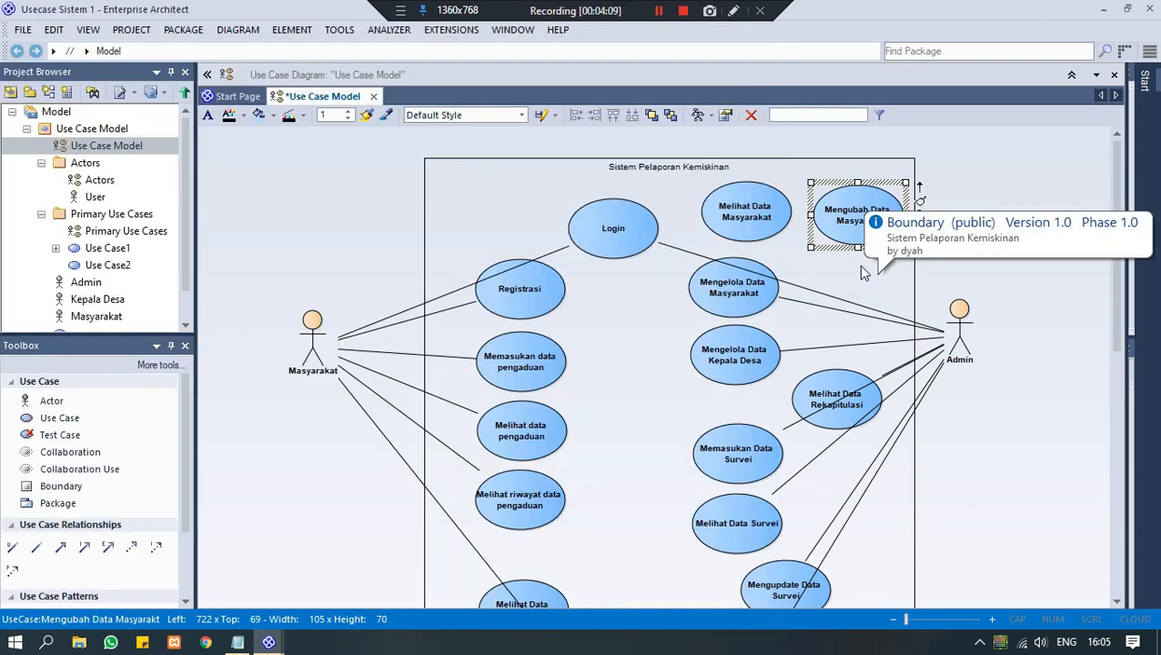
{"action": "left_click", "coordinate": [797, 336]}
Link the Mengubah Data Masyarakt use case to Mengelola Data Masyarakat with a Generalization.
{"action": "left_click", "coordinate": [882, 219]}
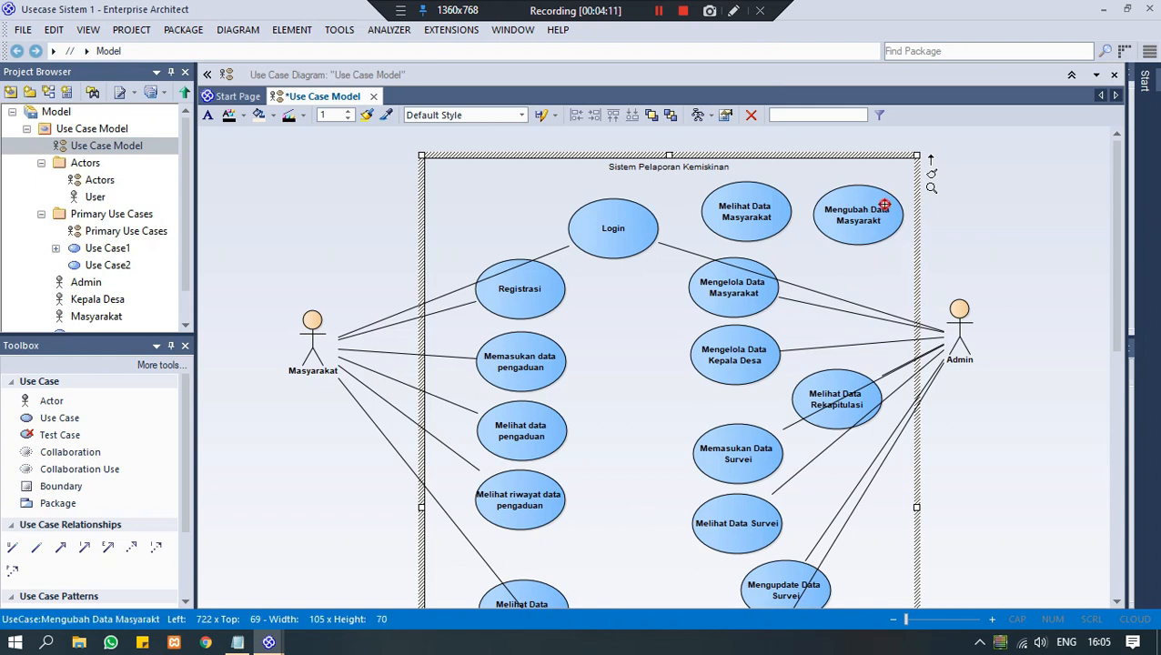
{"action": "left_click_drag", "start_coordinate": [921, 194], "coordinate": [866, 287]}
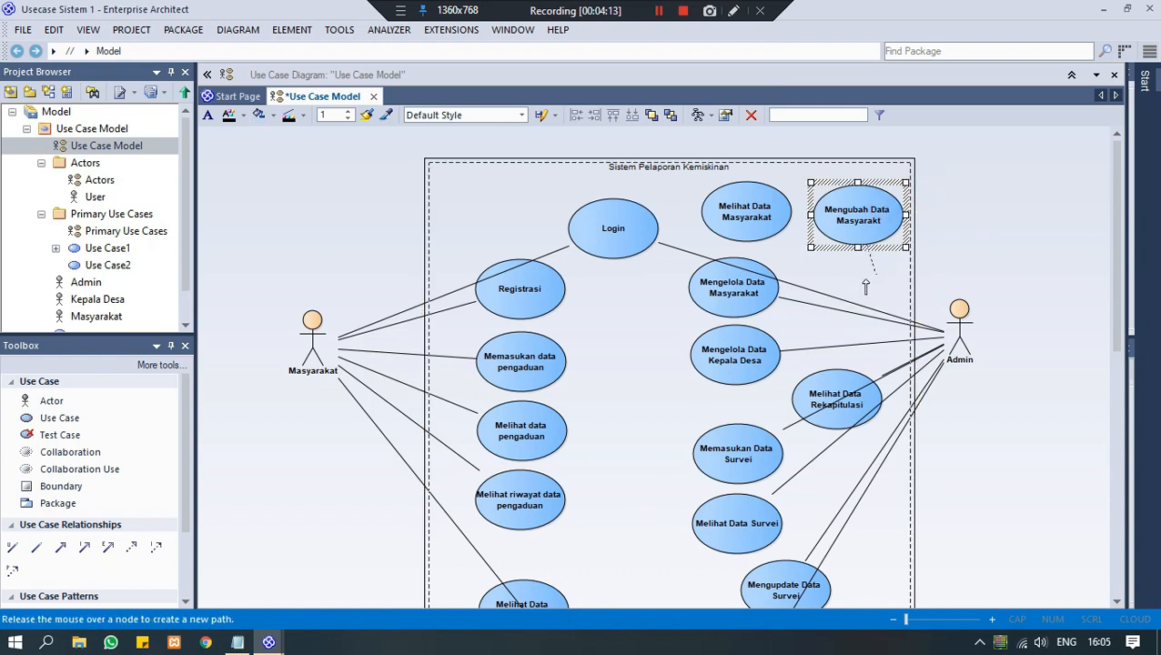
{"action": "left_click_drag", "start_coordinate": [772, 289], "coordinate": [758, 290]}
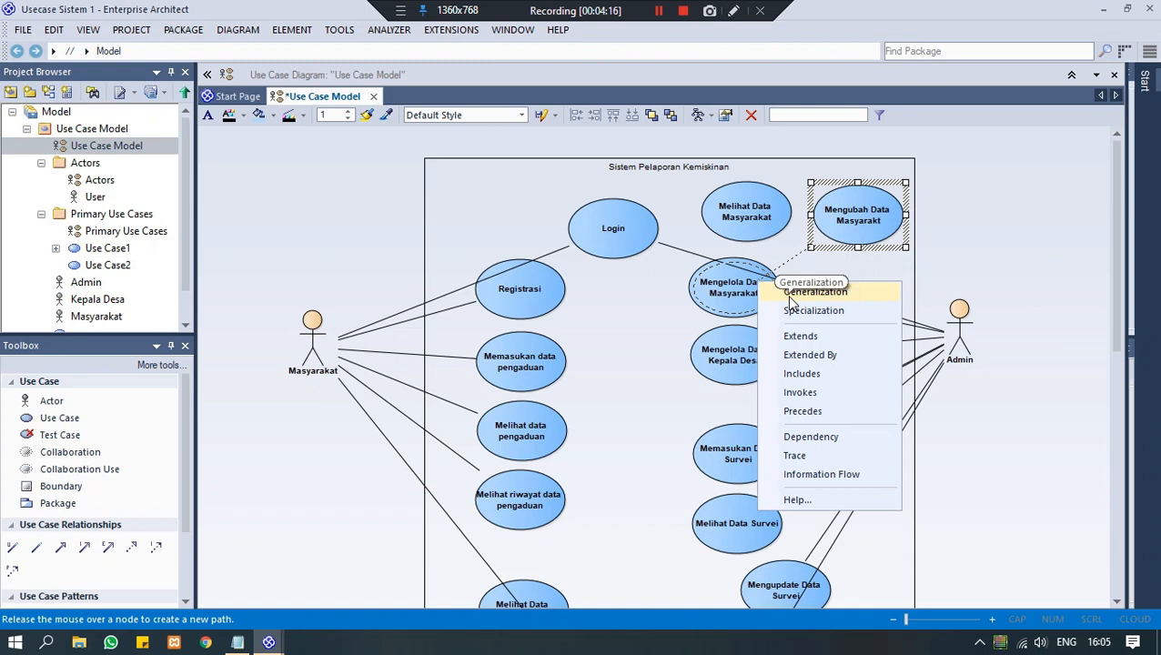
{"action": "left_click", "coordinate": [790, 296]}
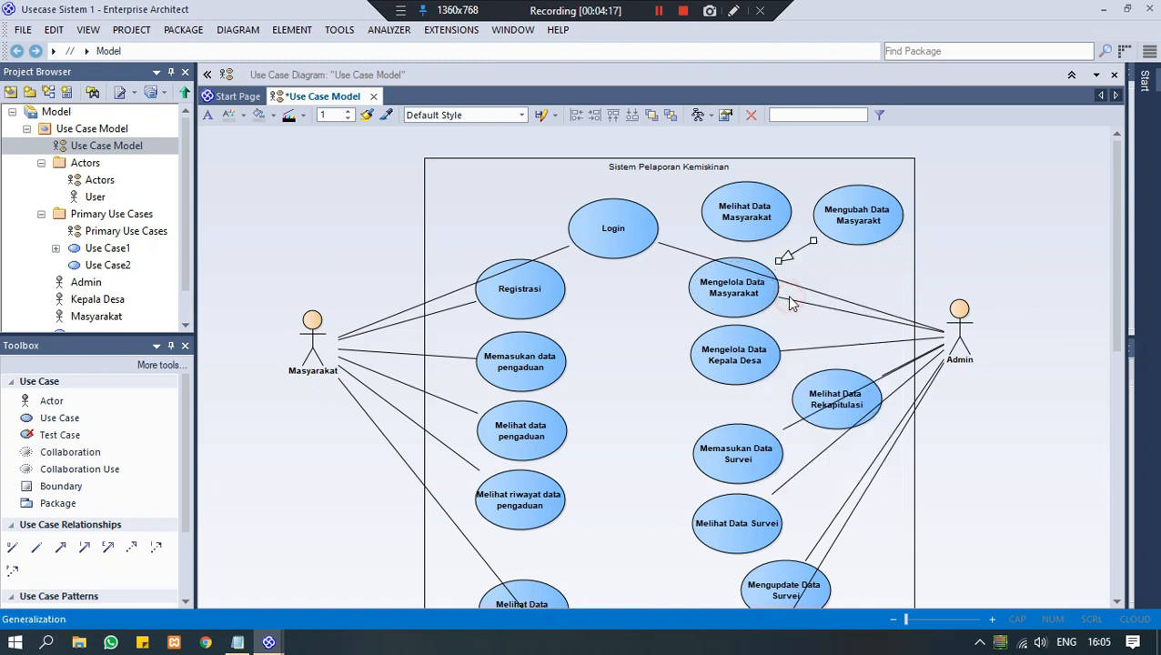
Shift the Mengubah Data Masyarakt use case slightly down and right, to about left 731, top 75.
{"action": "left_click", "coordinate": [883, 204]}
{"action": "left_click_drag", "start_coordinate": [856, 205], "coordinate": [860, 214]}
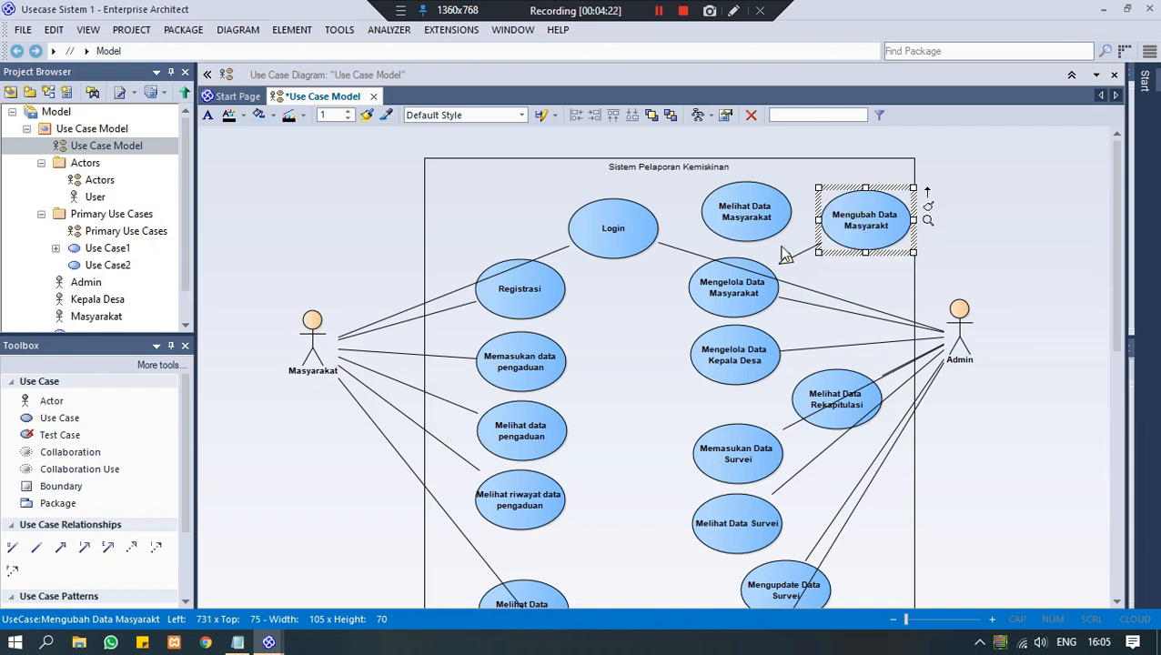
{"action": "left_click", "coordinate": [735, 287]}
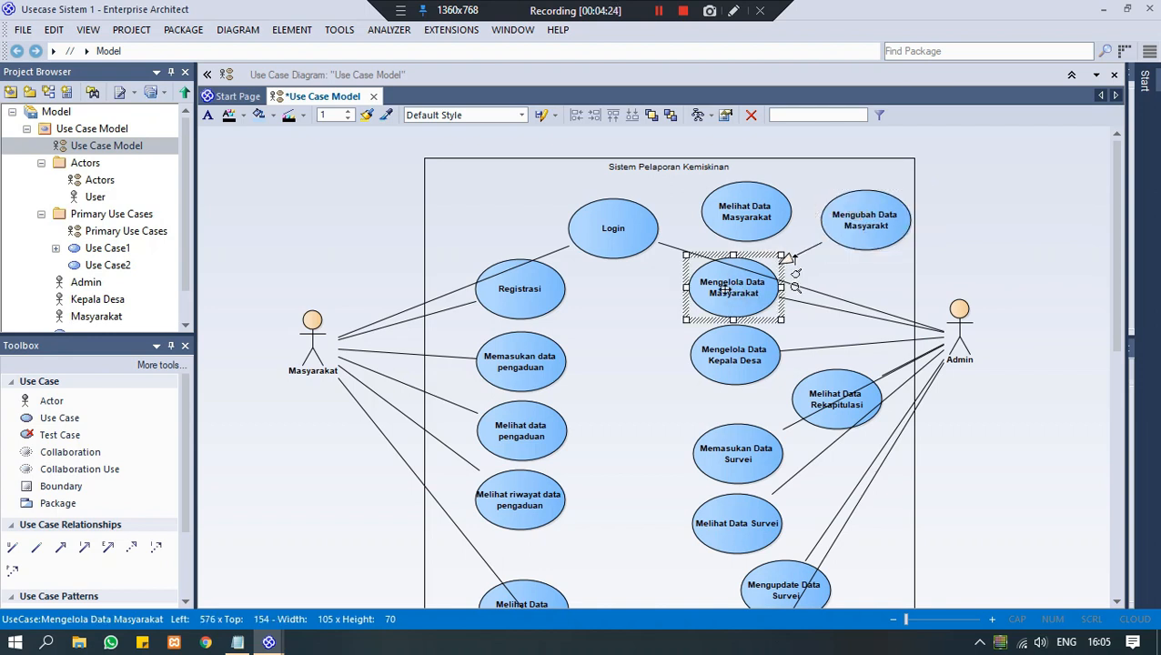
Shift the Melihat Data Masyarakat use case slightly right and link it to Mengelola Data Masyarakat with a Generalization.
{"action": "left_click", "coordinate": [747, 209]}
{"action": "left_click_drag", "start_coordinate": [747, 209], "coordinate": [759, 210]}
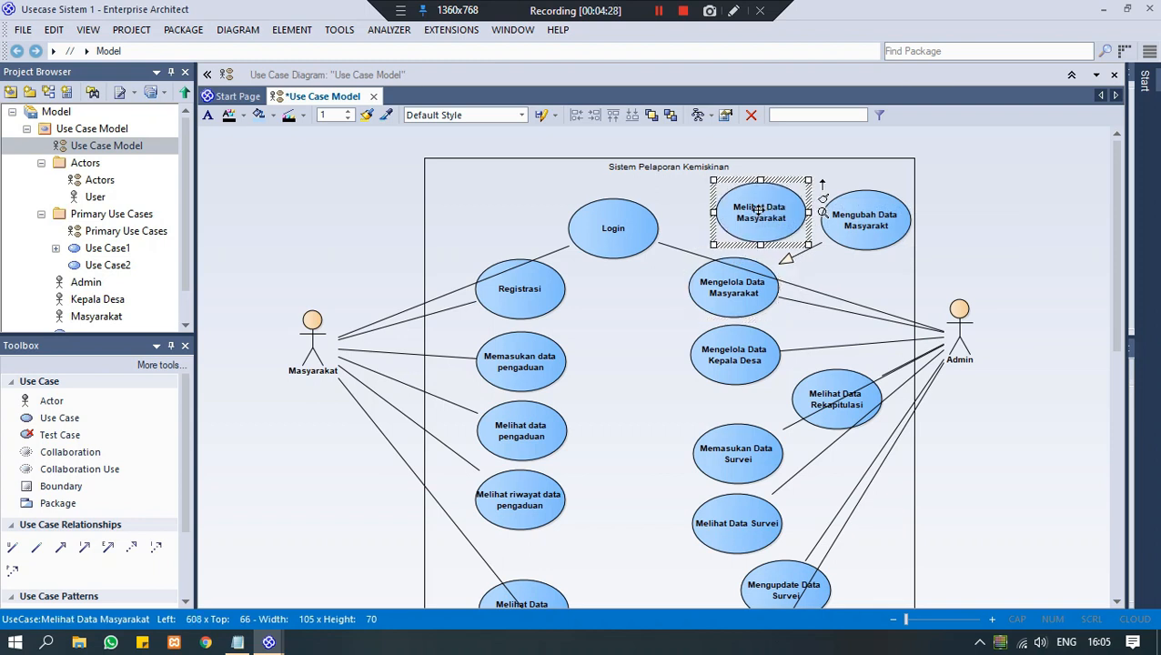
{"action": "left_click_drag", "start_coordinate": [824, 189], "coordinate": [738, 287]}
{"action": "left_click", "coordinate": [792, 294]}
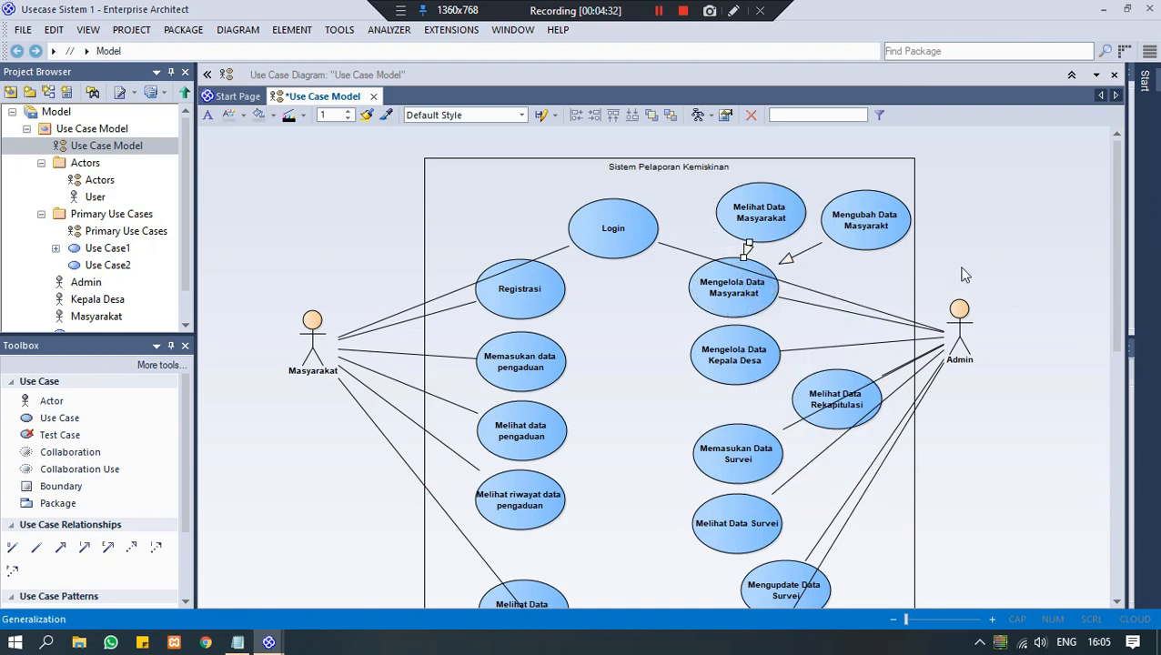
Shift the Melihat Data Masyarakat use case right and lower Mengubah Data Masyarakt to about left 730, top 101.
{"action": "left_click", "coordinate": [748, 211]}
{"action": "left_click_drag", "start_coordinate": [742, 214], "coordinate": [776, 219]}
{"action": "left_click_drag", "start_coordinate": [861, 236], "coordinate": [862, 259]}
Add an actor named "Masyarkat lama" below the Masyarakat actor.
{"action": "scroll", "coordinate": [1087, 273], "scroll_direction": "down", "scroll_amount": 3}
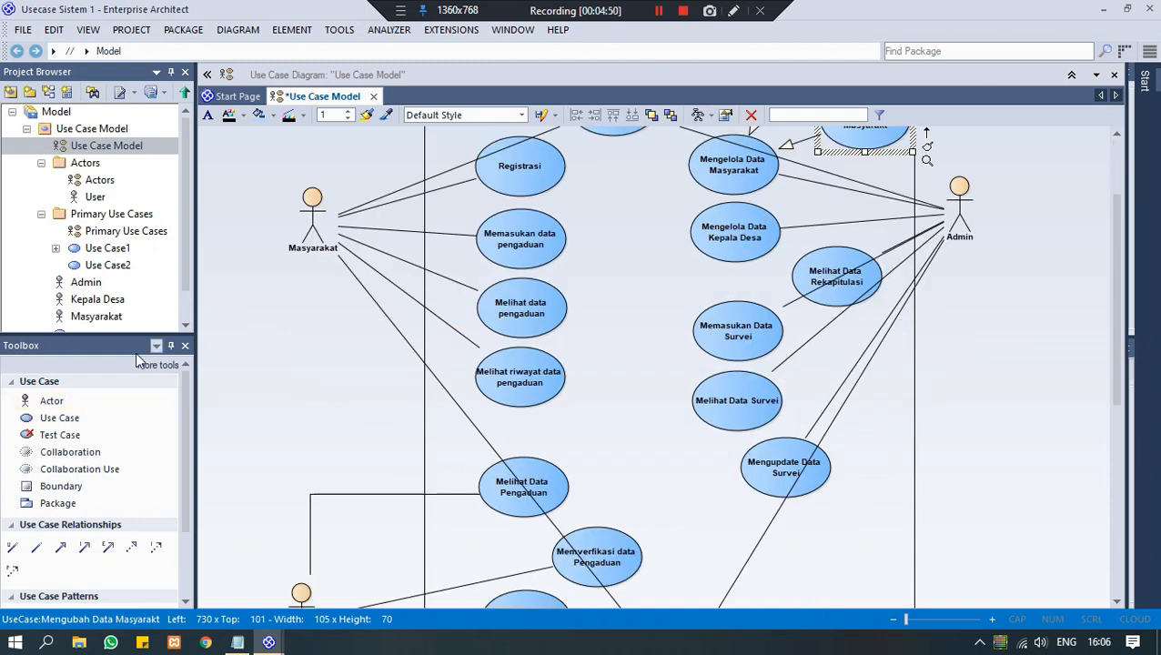
{"action": "left_click", "coordinate": [89, 401]}
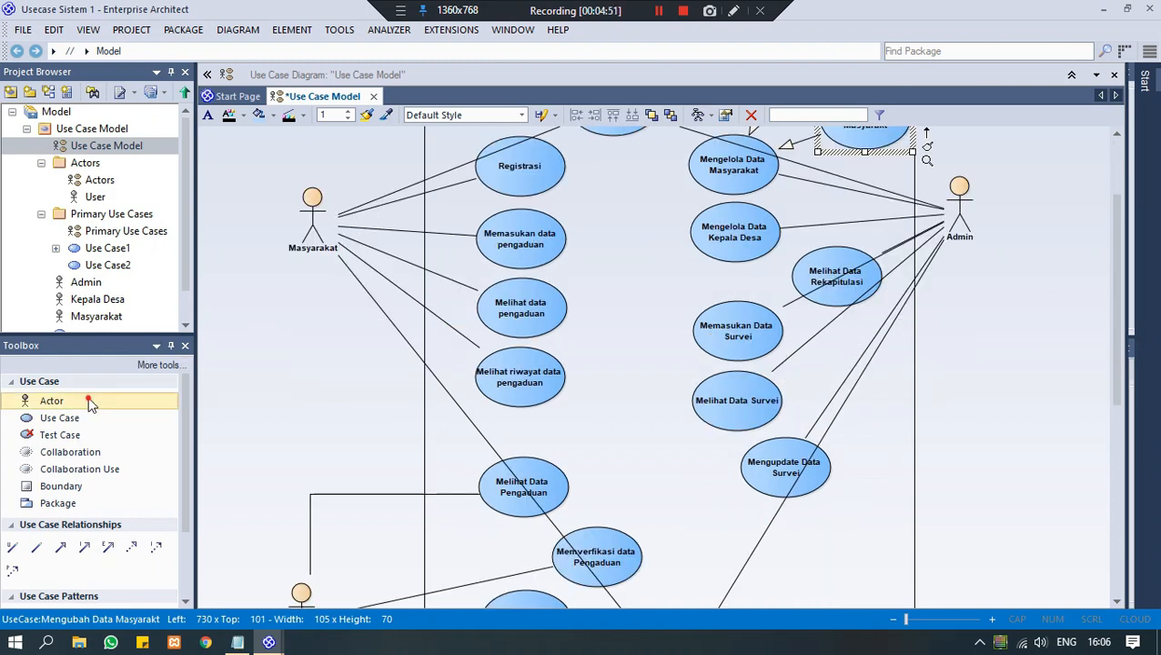
{"action": "left_click", "coordinate": [276, 333]}
{"action": "type", "text": "Mas"}
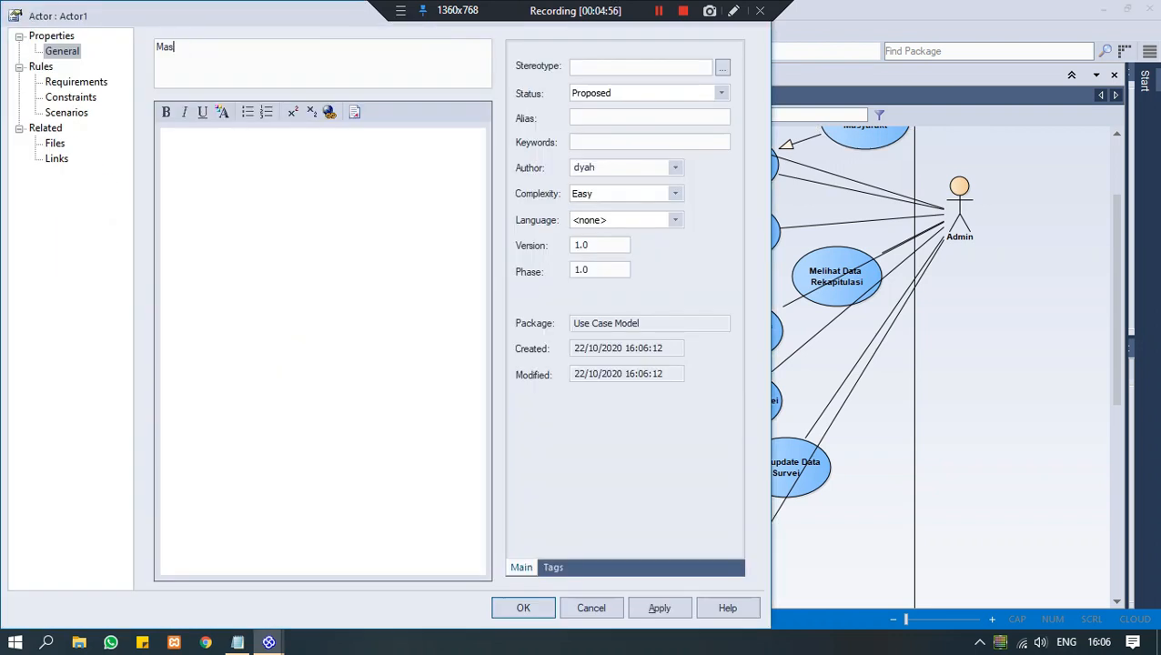
{"action": "type", "text": "yarkat lama"}
{"action": "key", "text": "Return"}
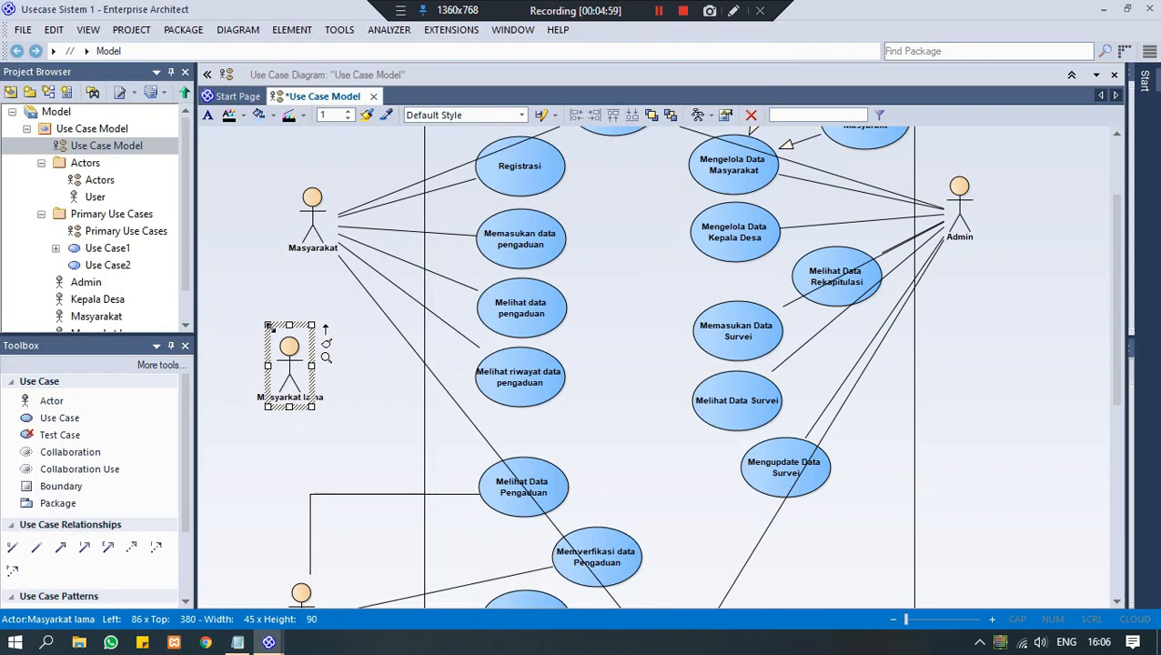
Add an actor named "Masyarakat baru" and place Masyarkat lama level beside it, at about left 40, top 328.
{"action": "left_click", "coordinate": [88, 401]}
{"action": "left_click", "coordinate": [258, 277]}
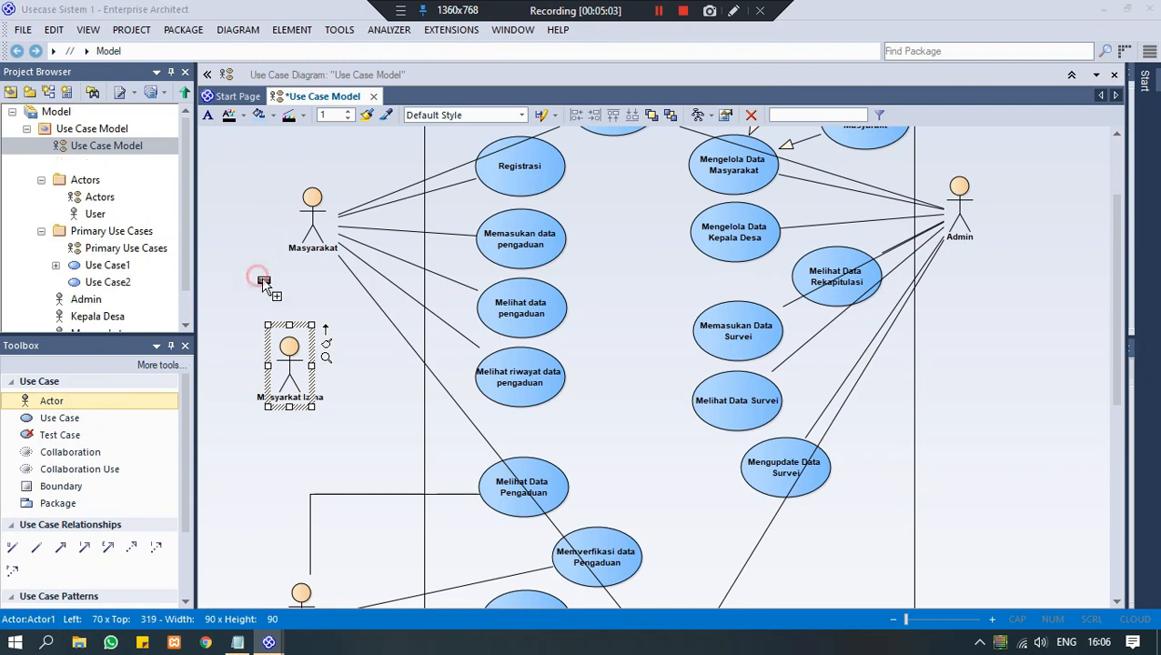
{"action": "type", "text": "Masyarakat baru"}
{"action": "key", "text": "Return"}
{"action": "left_click", "coordinate": [245, 307]}
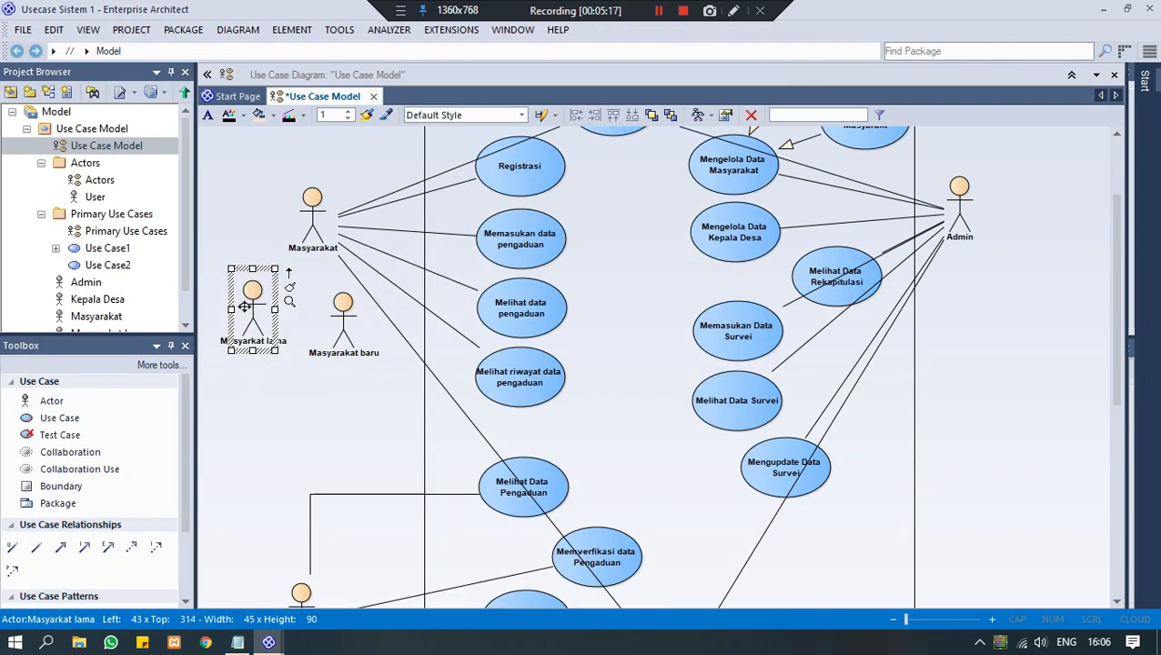
{"action": "left_click_drag", "start_coordinate": [247, 299], "coordinate": [244, 310]}
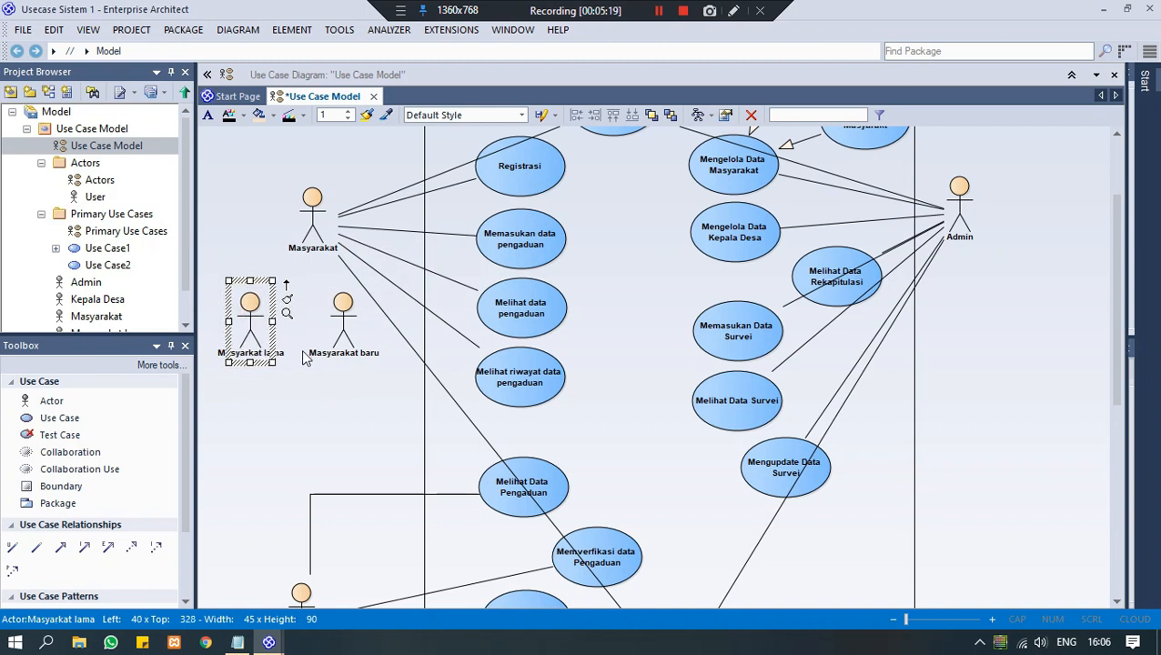
{"action": "left_click", "coordinate": [323, 399]}
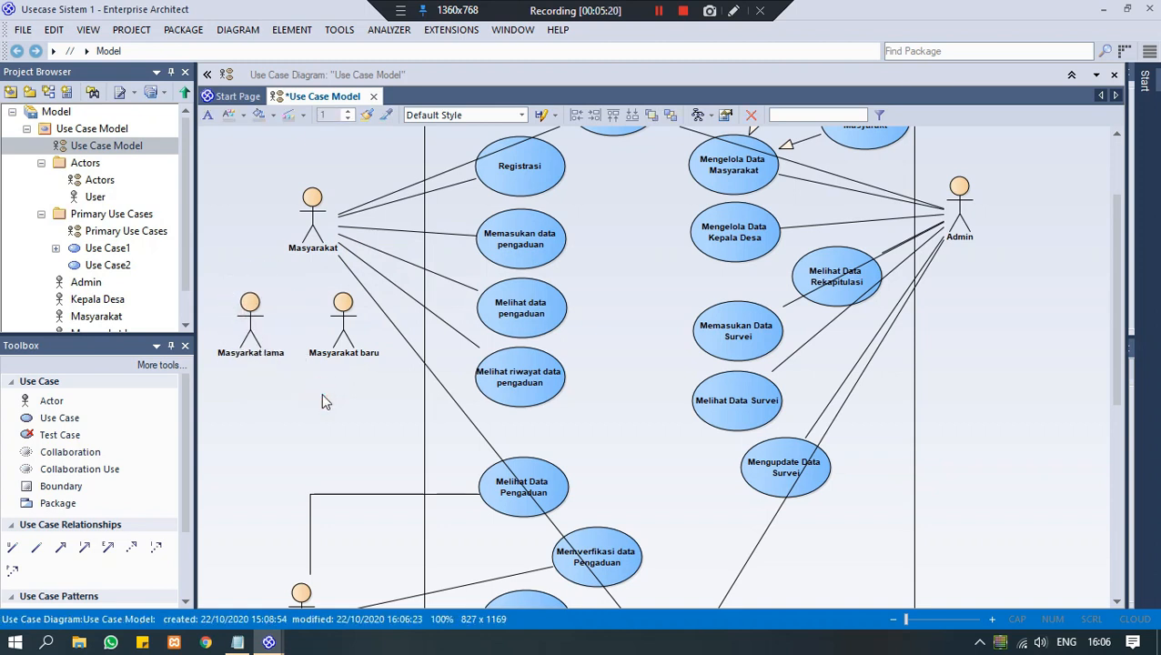
Link the Masyarkat lama actor to the Masyarakat actor with a Generalization.
{"action": "left_click", "coordinate": [258, 326]}
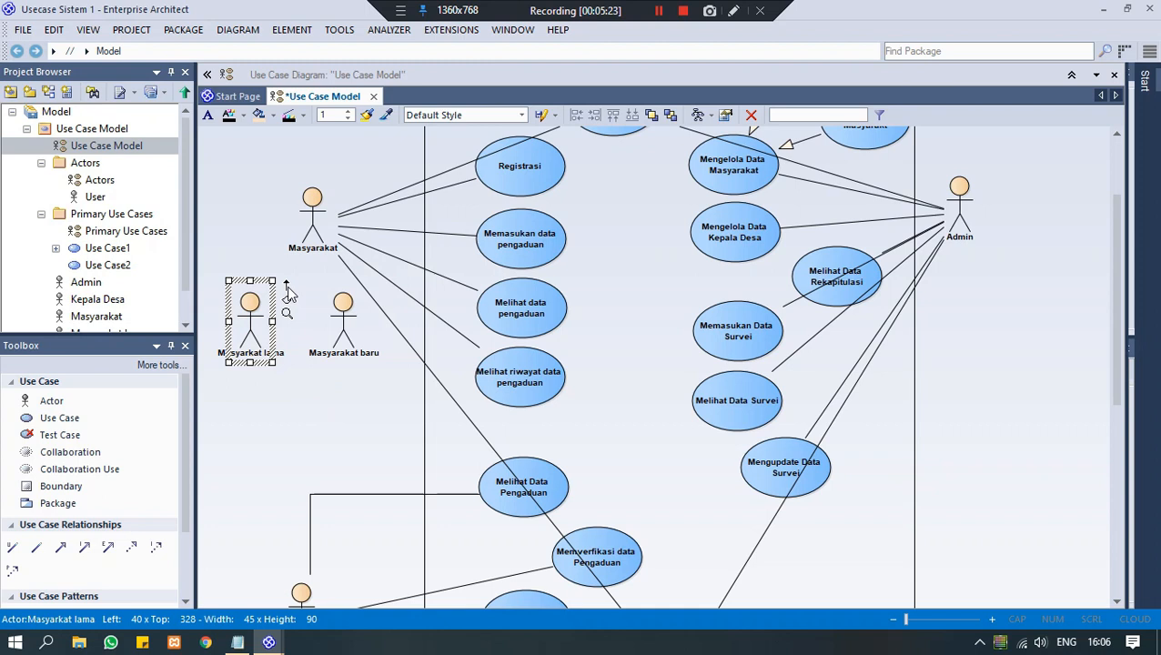
{"action": "left_click_drag", "start_coordinate": [288, 291], "coordinate": [204, 390]}
{"action": "left_click_drag", "start_coordinate": [225, 344], "coordinate": [322, 215]}
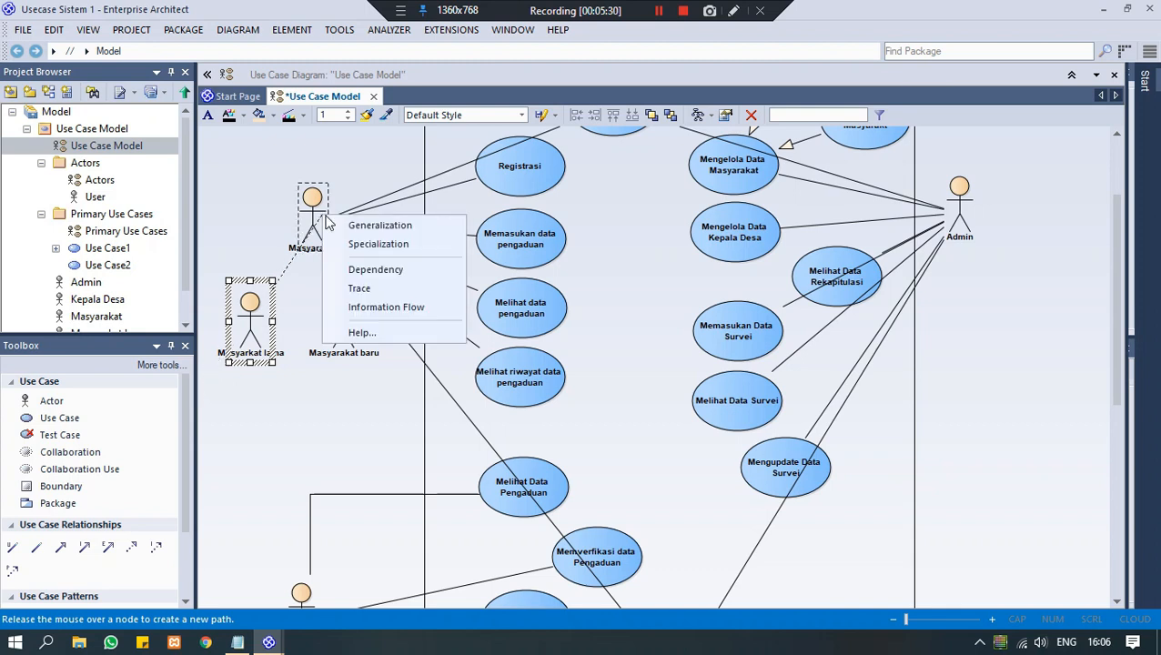
{"action": "left_click", "coordinate": [410, 226]}
Link the Masyarakat baru actor to the Masyarakat actor with a Generalization.
{"action": "left_click", "coordinate": [359, 318]}
{"action": "left_click_drag", "start_coordinate": [382, 289], "coordinate": [381, 285]}
{"action": "mouse_move", "coordinate": [413, 292]}
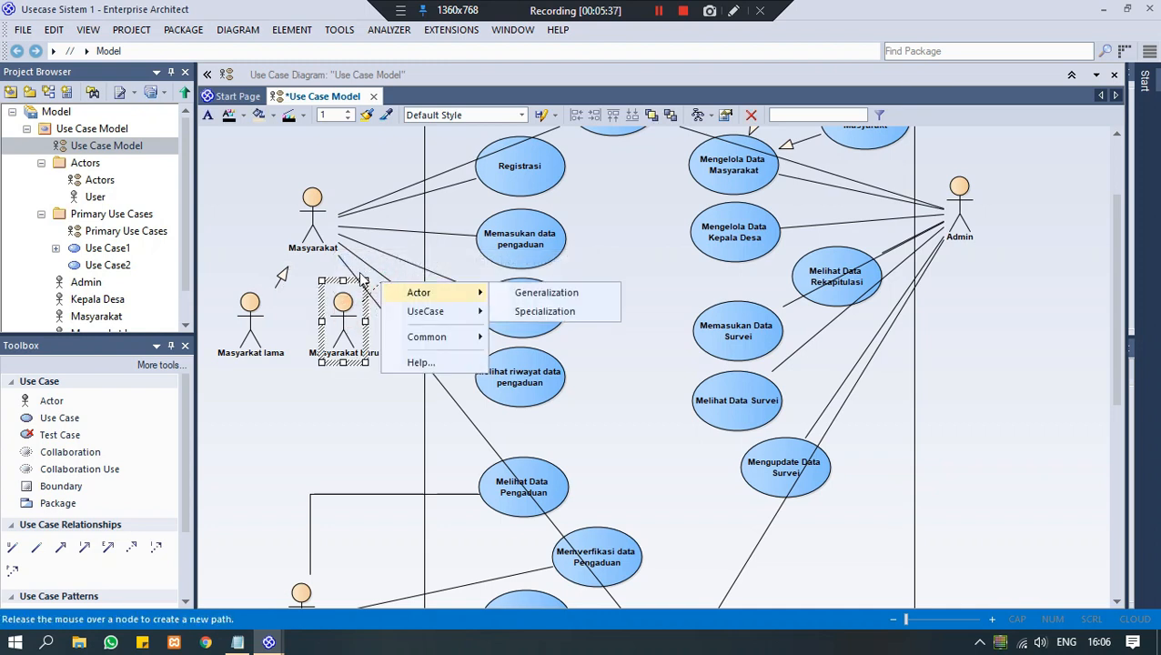
{"action": "left_click", "coordinate": [546, 293]}
{"action": "left_click_drag", "start_coordinate": [380, 286], "coordinate": [329, 241]}
{"action": "left_click", "coordinate": [347, 241]}
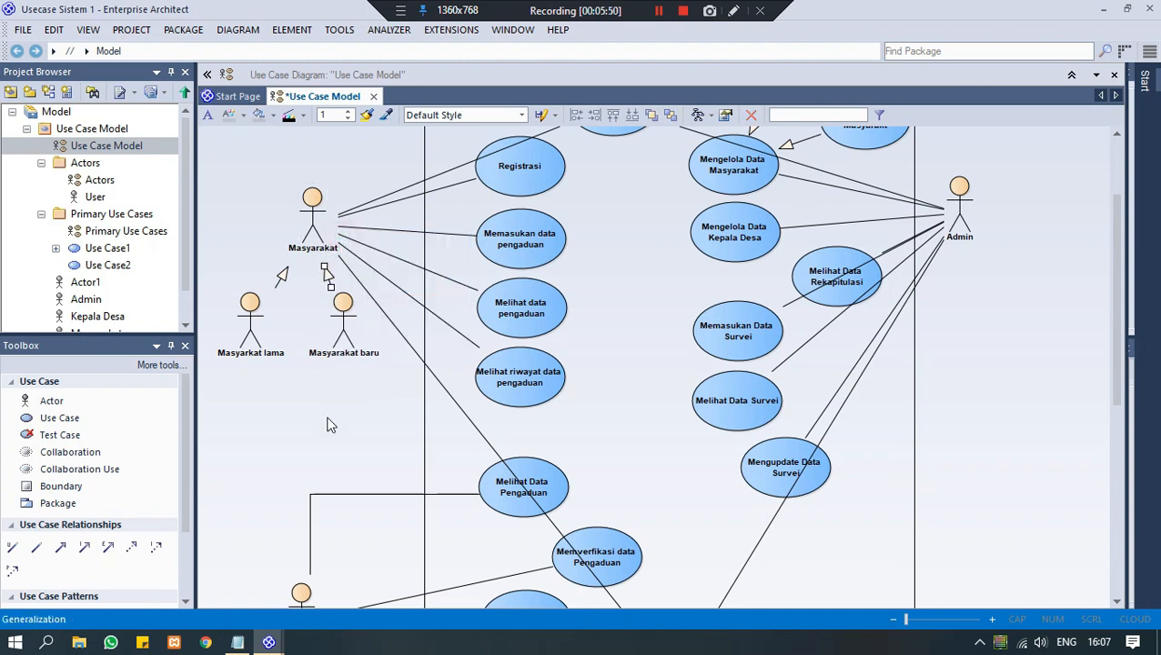
Move the Masyarakat baru and Masyarkat lama actors slightly down, away from the Masyarakat actor.
{"action": "left_click", "coordinate": [348, 320]}
{"action": "left_click_drag", "start_coordinate": [347, 320], "coordinate": [350, 329]}
{"action": "left_click_drag", "start_coordinate": [258, 337], "coordinate": [251, 332]}
{"action": "left_click", "coordinate": [337, 416]}
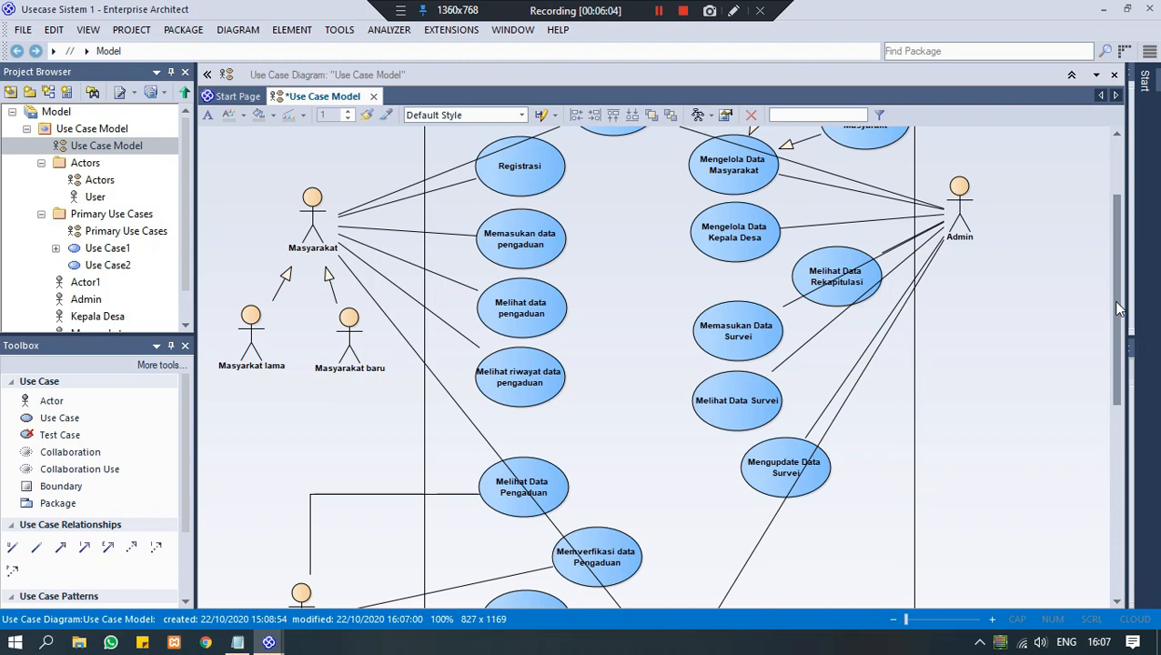
Delete the Masyarakat baru and Masyarkat lama actors from the diagram.
{"action": "left_click_drag", "start_coordinate": [1118, 303], "coordinate": [1116, 264]}
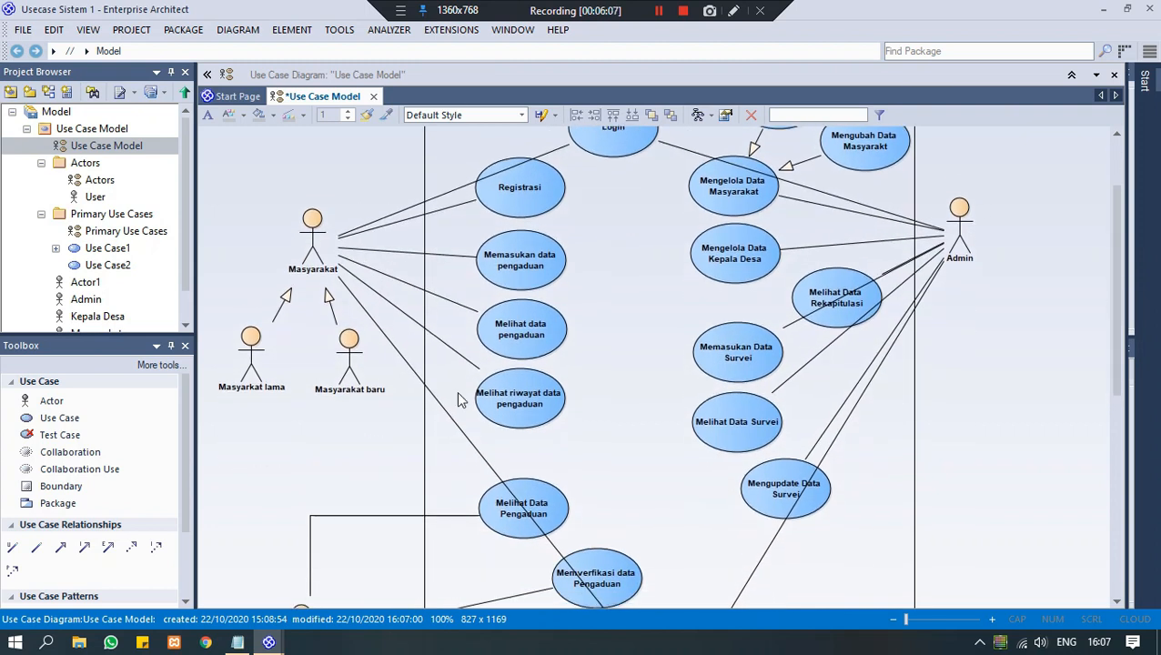
{"action": "left_click", "coordinate": [342, 361]}
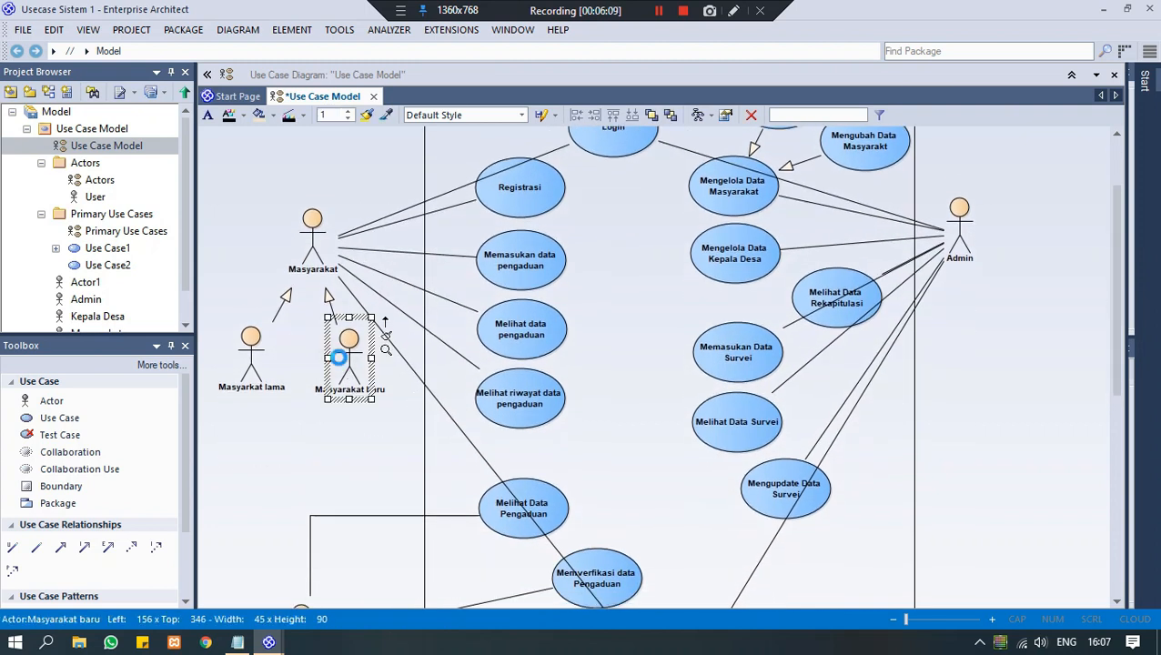
{"action": "key", "text": "Delete"}
{"action": "left_click", "coordinate": [248, 364]}
{"action": "key", "text": "Delete"}
{"action": "left_click_drag", "start_coordinate": [1113, 272], "coordinate": [1113, 231]}
{"action": "left_click", "coordinate": [877, 230]}
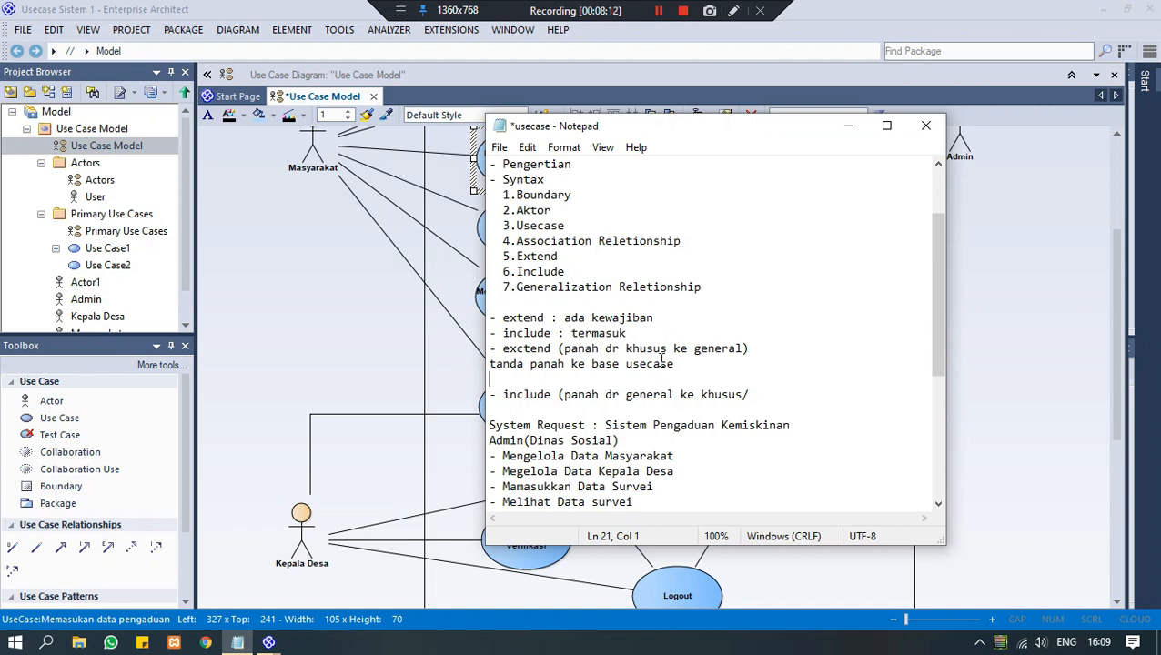
In the Notepad usecase notes, add "(Perluasan dari usecase lain jika suatu kondisi atau syarat tercapai)" after "extend : ada kewajiban".
{"action": "left_click", "coordinate": [669, 314]}
{"action": "type", "text": "Perluas"}
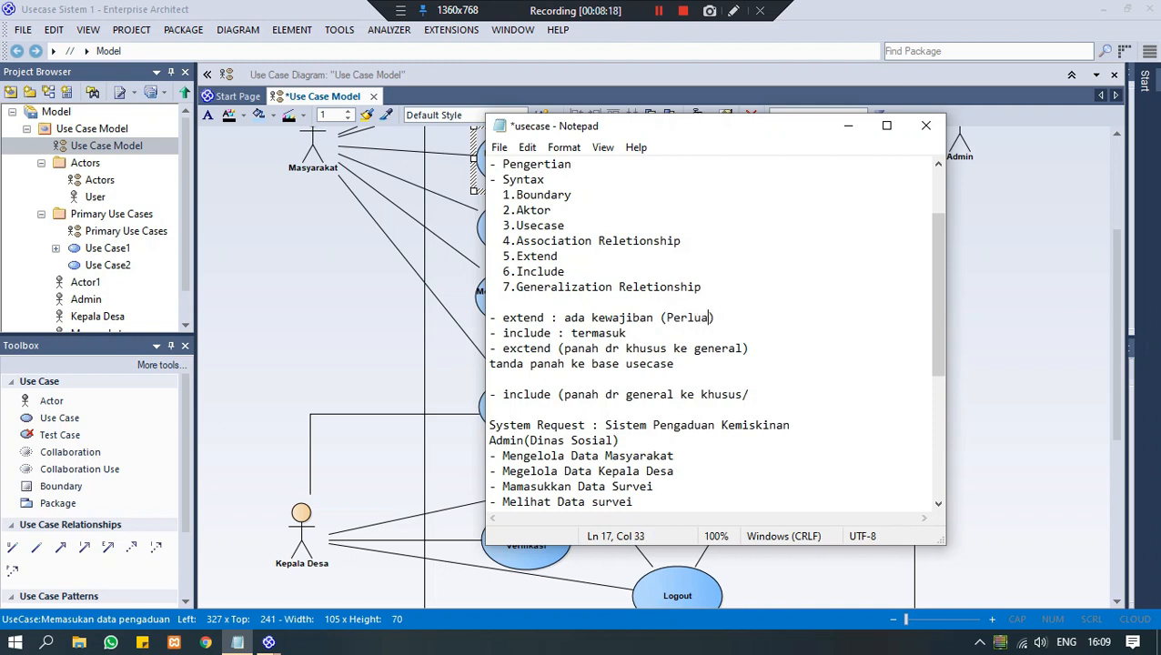
{"action": "type", "text": "an dari usecas"}
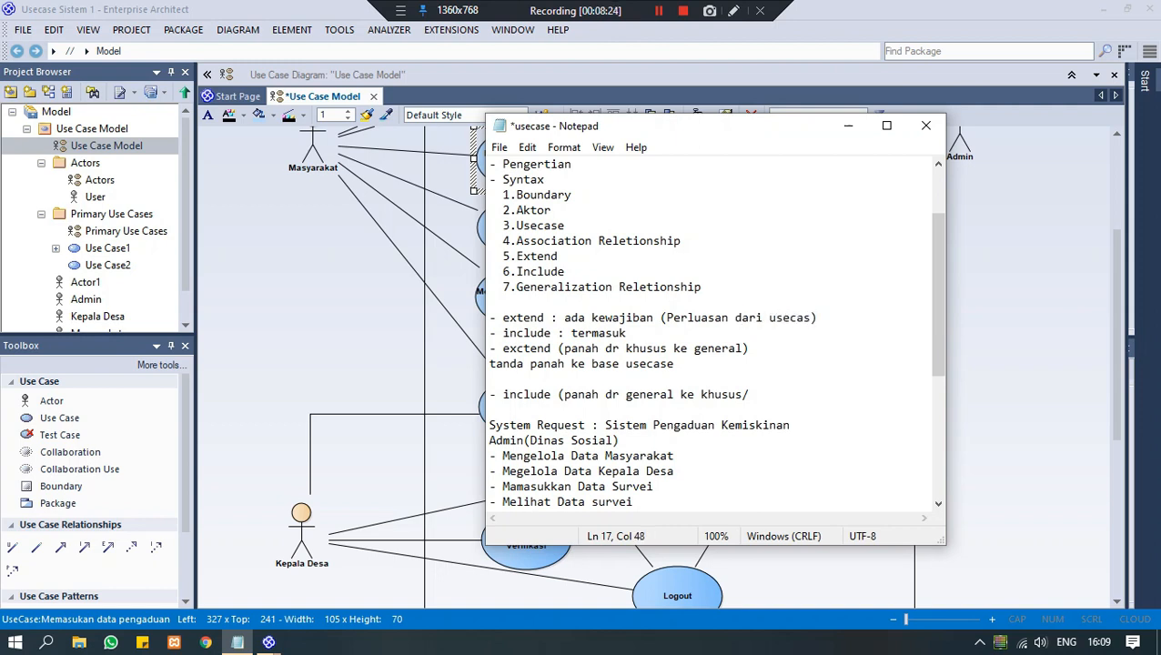
{"action": "type", "text": "e lain jika suatu kondidi"}
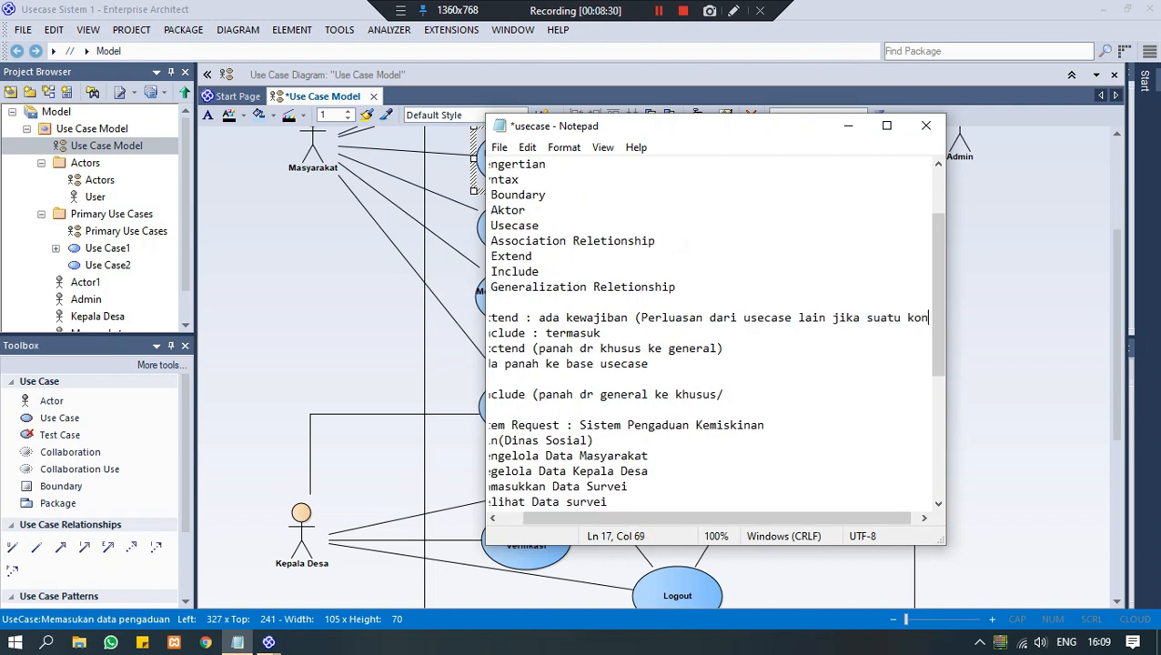
{"action": "key", "text": "BackSpace"}
{"action": "key", "text": "BackSpace"}
{"action": "type", "text": "si "}
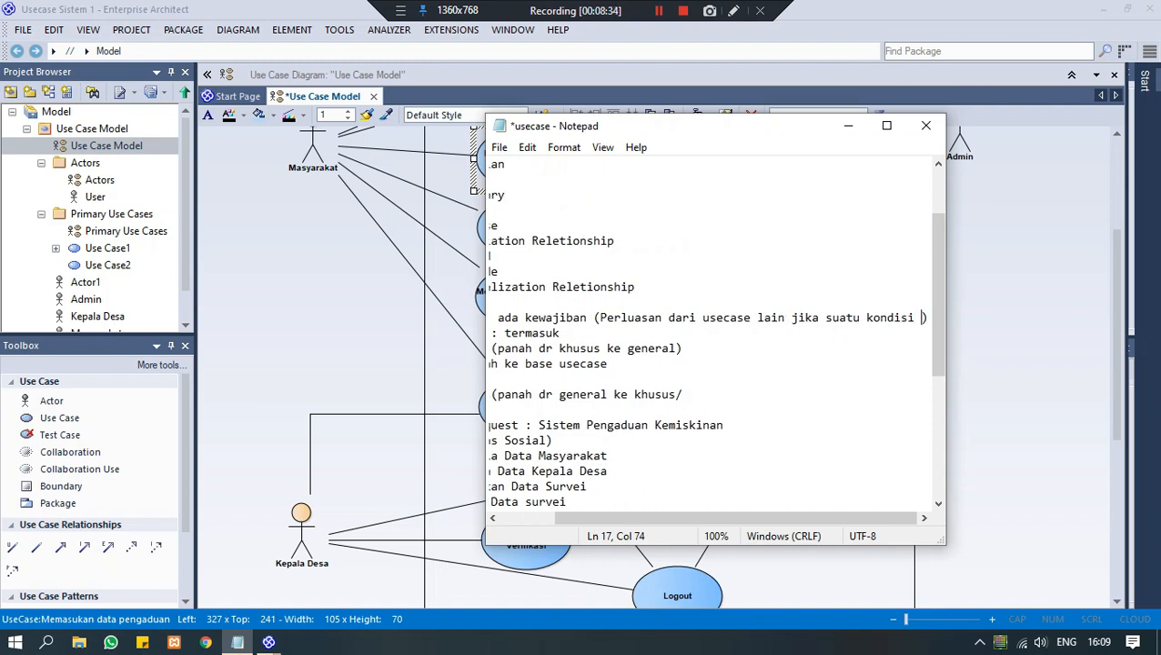
{"action": "type", "text": "ata"}
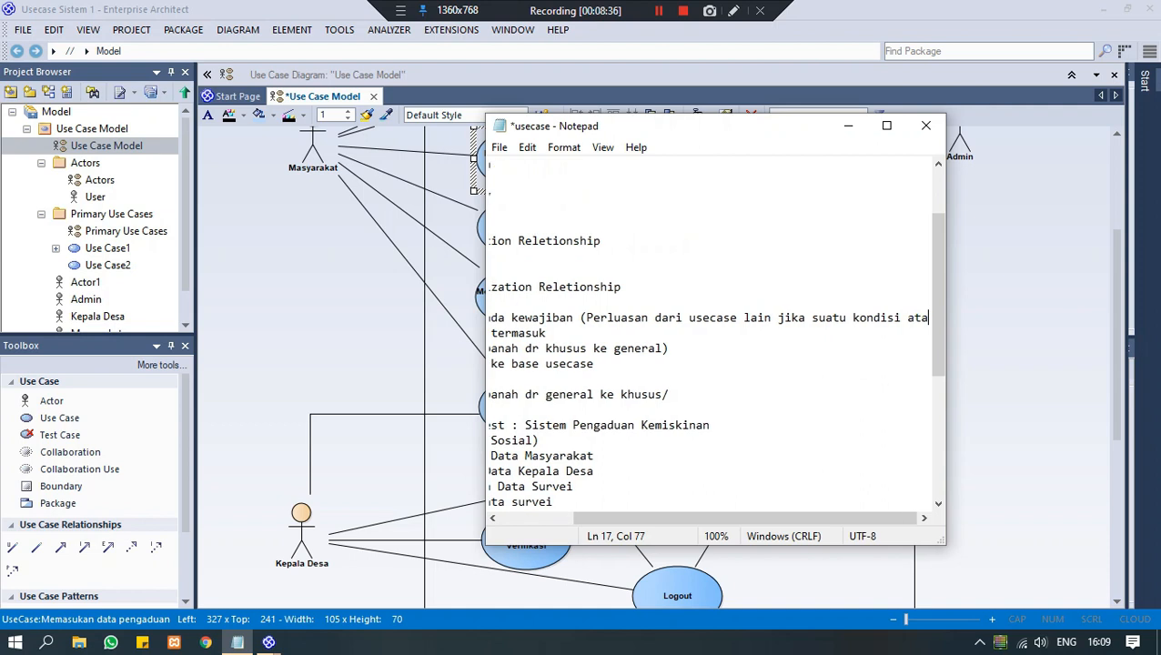
{"action": "type", "text": "u syarat tercapa"}
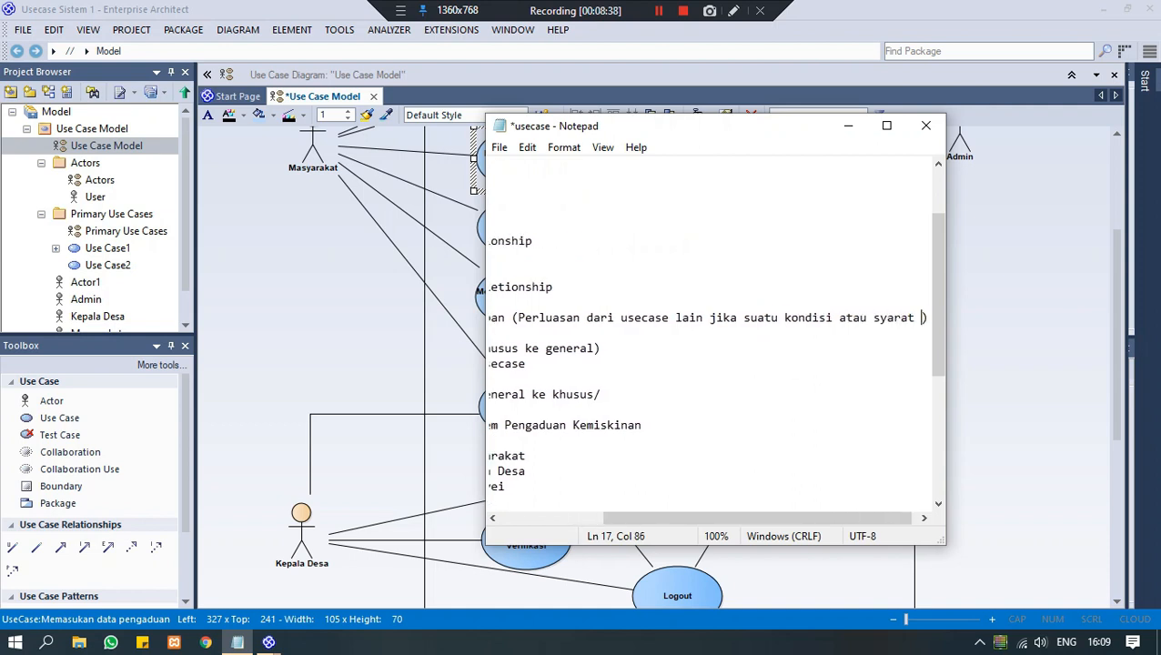
{"action": "type", "text": "i"}
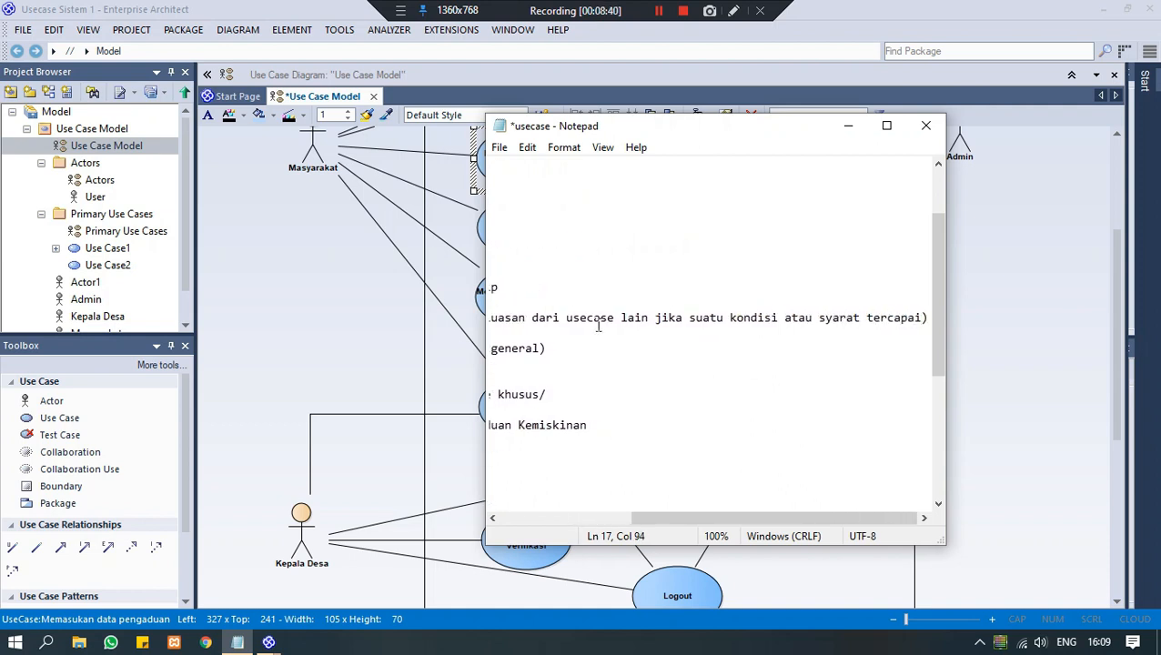
Widen the notes window, break the extend line before "suatu", and shift the window aside.
{"action": "left_click_drag", "start_coordinate": [475, 460], "coordinate": [335, 458]}
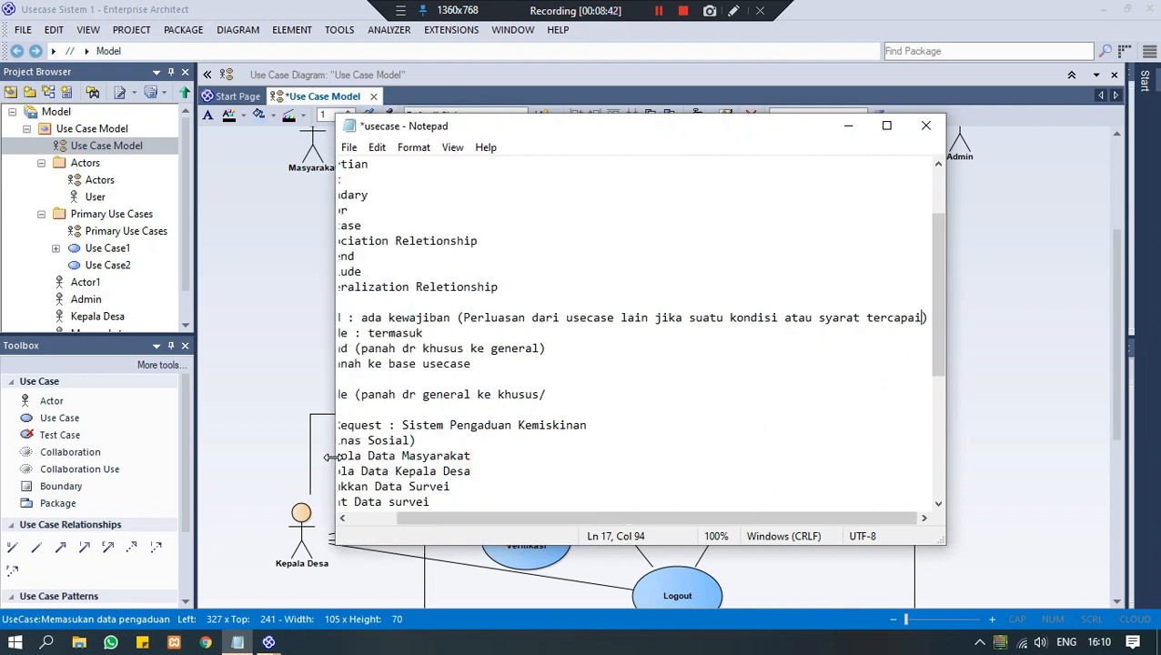
{"action": "left_click", "coordinate": [687, 318]}
{"action": "key", "text": "Return"}
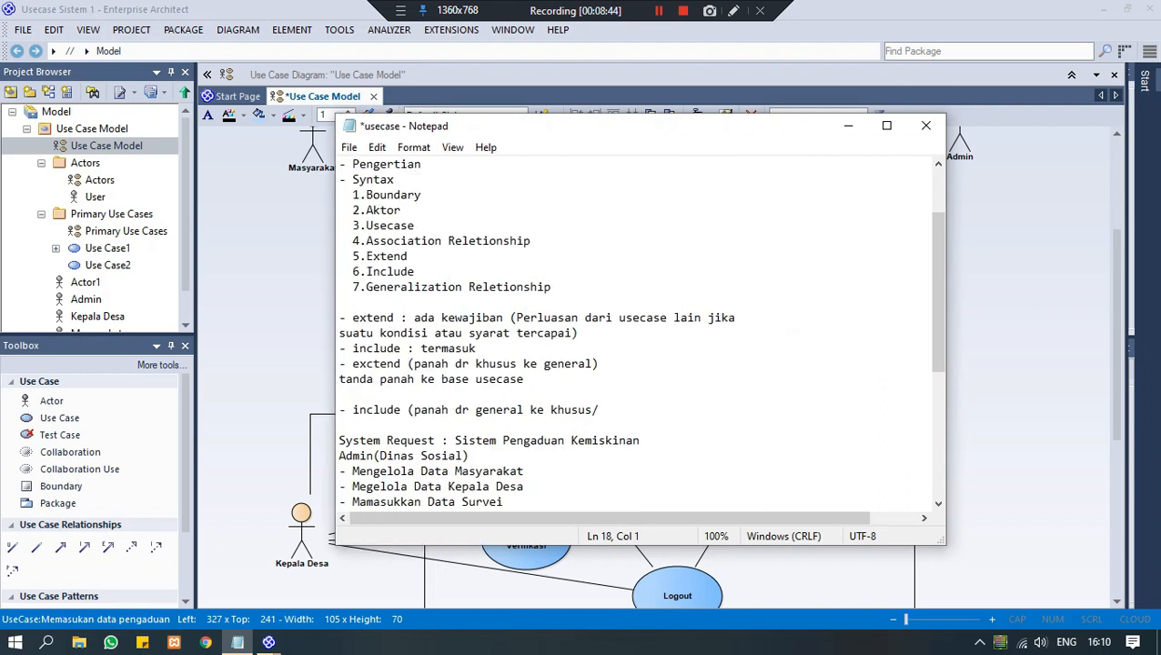
{"action": "left_click_drag", "start_coordinate": [655, 129], "coordinate": [822, 147]}
Compare the extend definition in the Notepad notes with the Kepala Desa actor and the Memverfikasi data Pengaduan and Memasukan data pengaduan use cases.
{"action": "left_click_drag", "start_coordinate": [575, 335], "coordinate": [758, 349]}
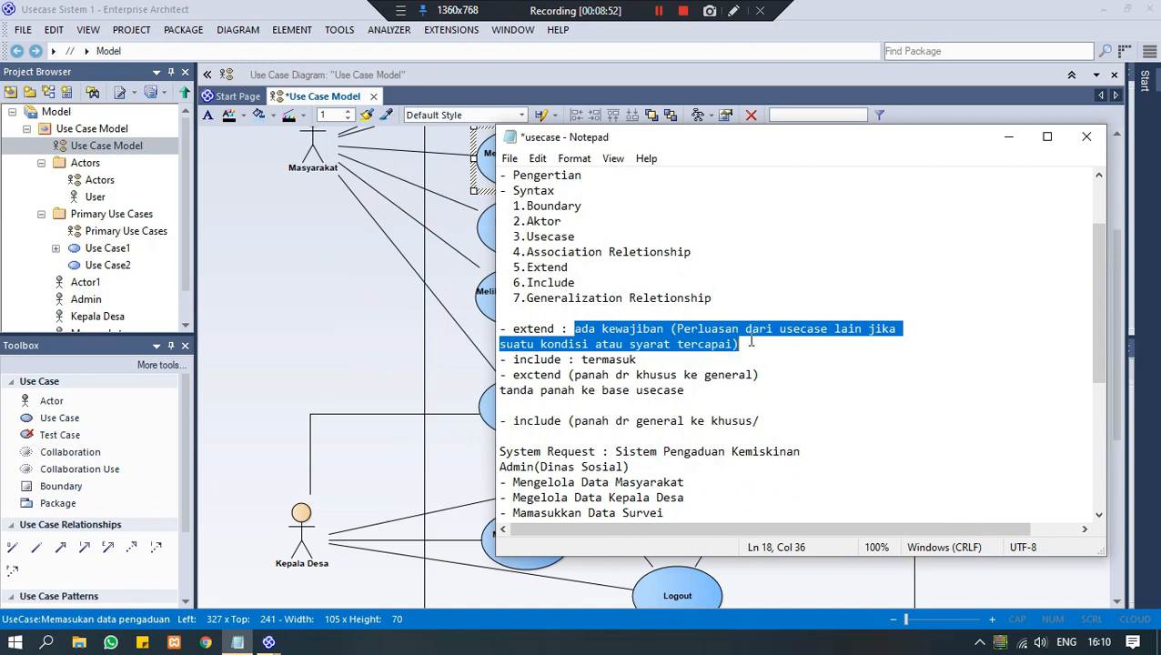
{"action": "left_click", "coordinate": [466, 289]}
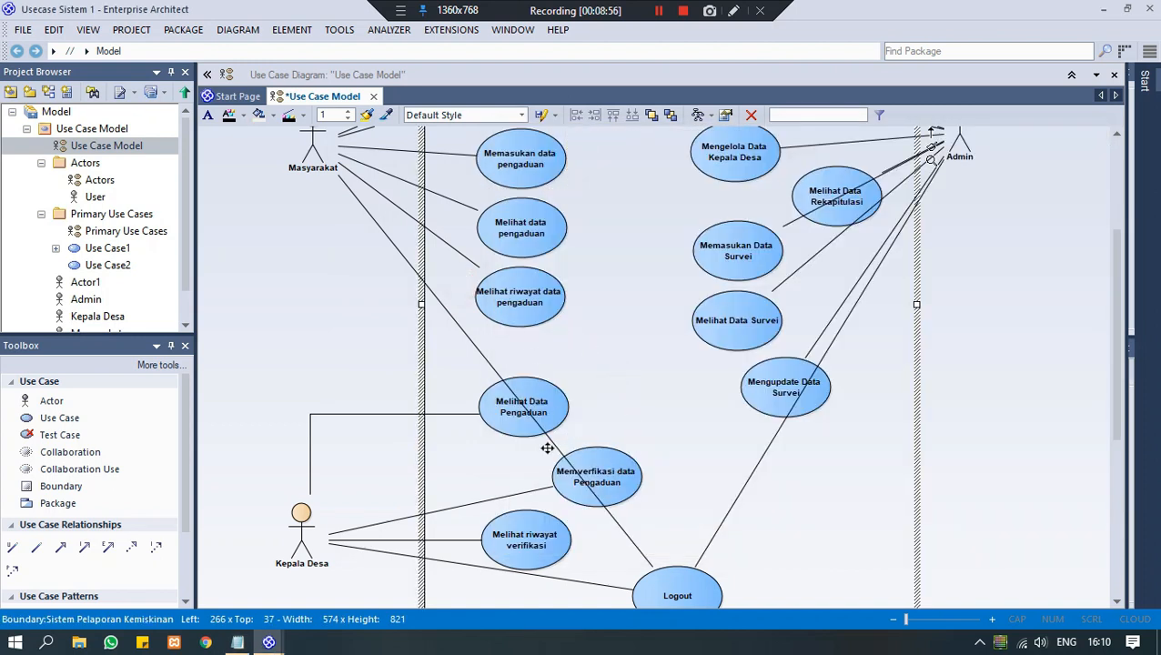
{"action": "left_click", "coordinate": [303, 532]}
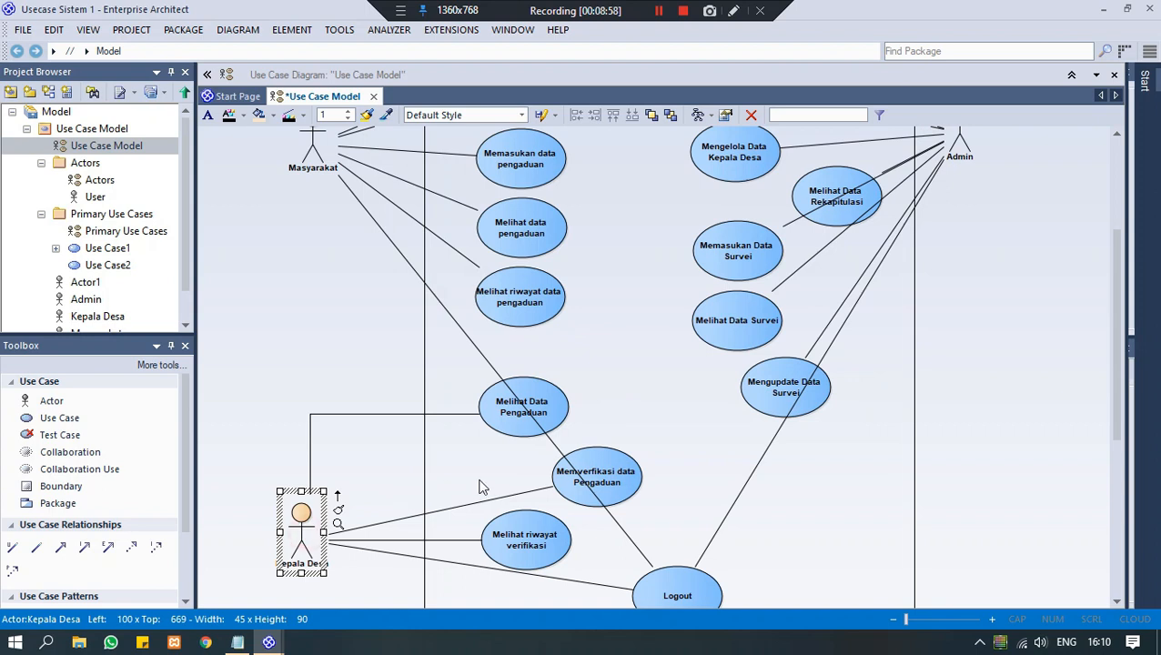
{"action": "left_click", "coordinate": [610, 458]}
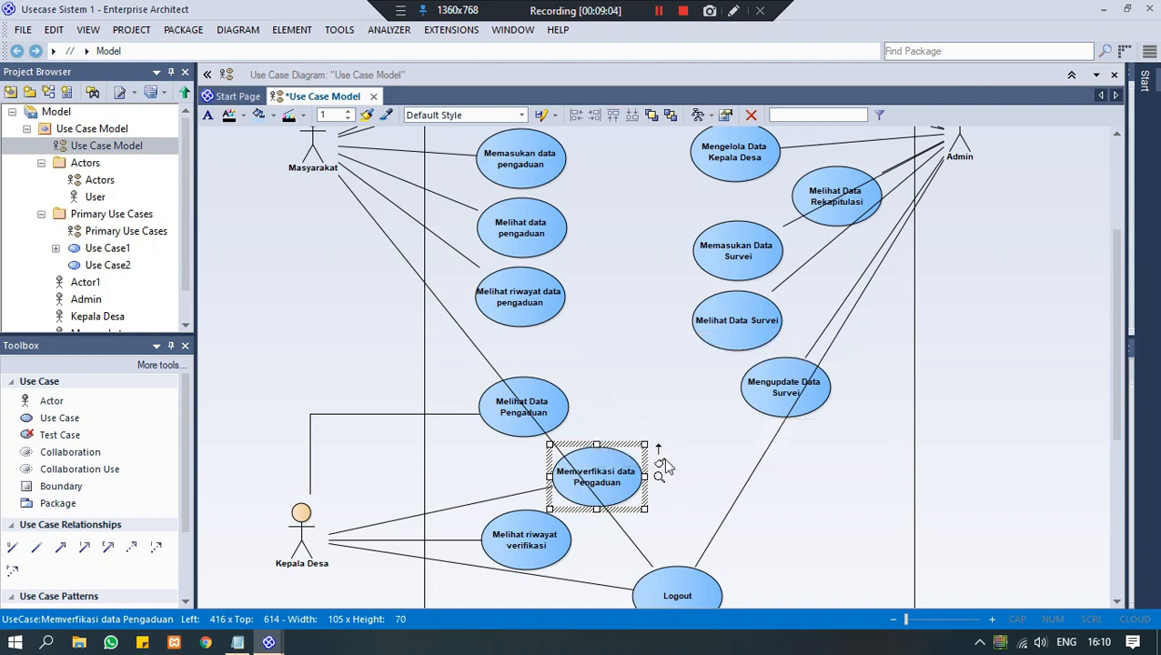
{"action": "left_click", "coordinate": [540, 161]}
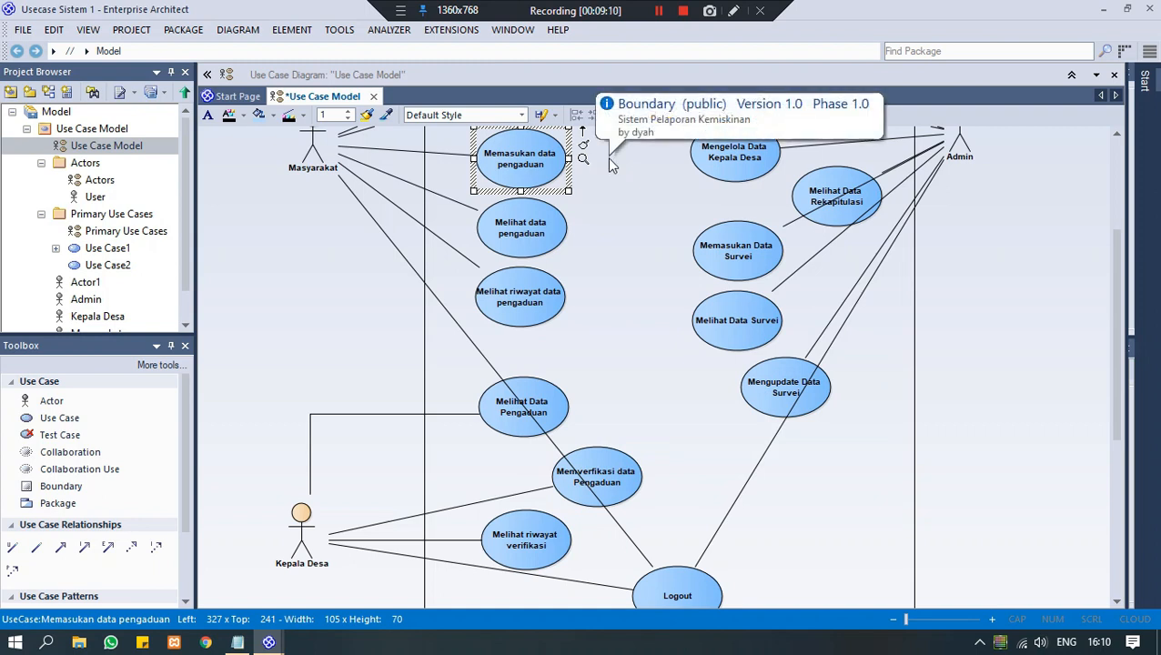
{"action": "left_click", "coordinate": [588, 475]}
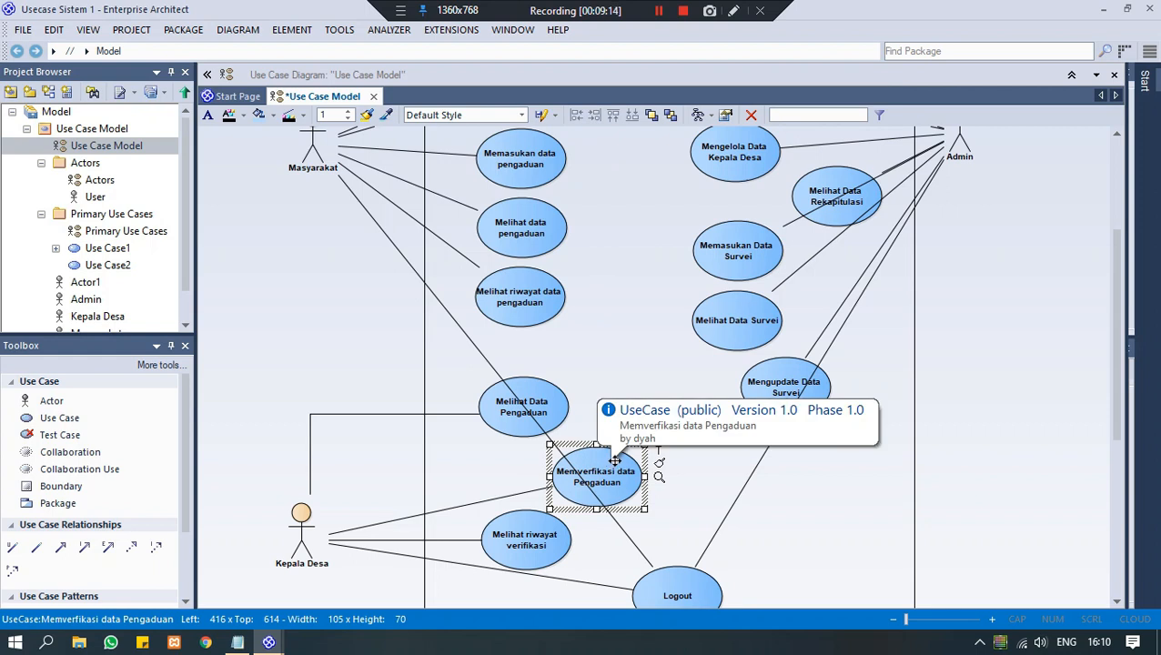
{"action": "left_click", "coordinate": [531, 157]}
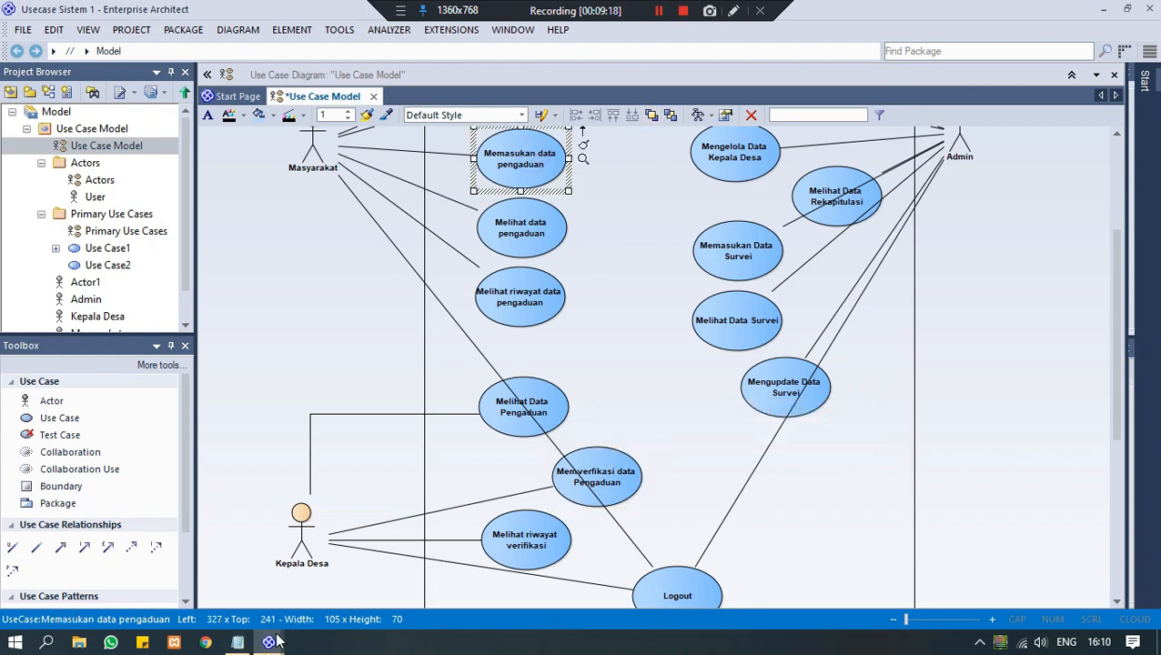
{"action": "left_click", "coordinate": [237, 643]}
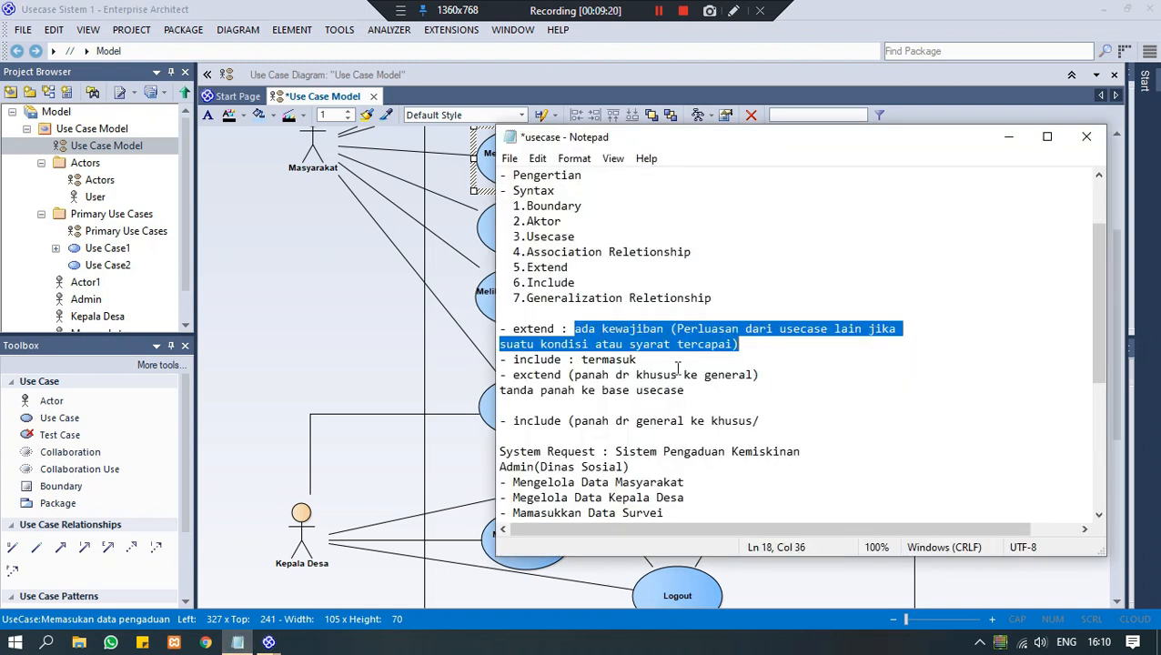
In the Notepad usecase notes, insert "menuju" after "tanda panah" in the line about the base usecase.
{"action": "left_click", "coordinate": [709, 388]}
{"action": "left_click_drag", "start_coordinate": [709, 388], "coordinate": [507, 391]}
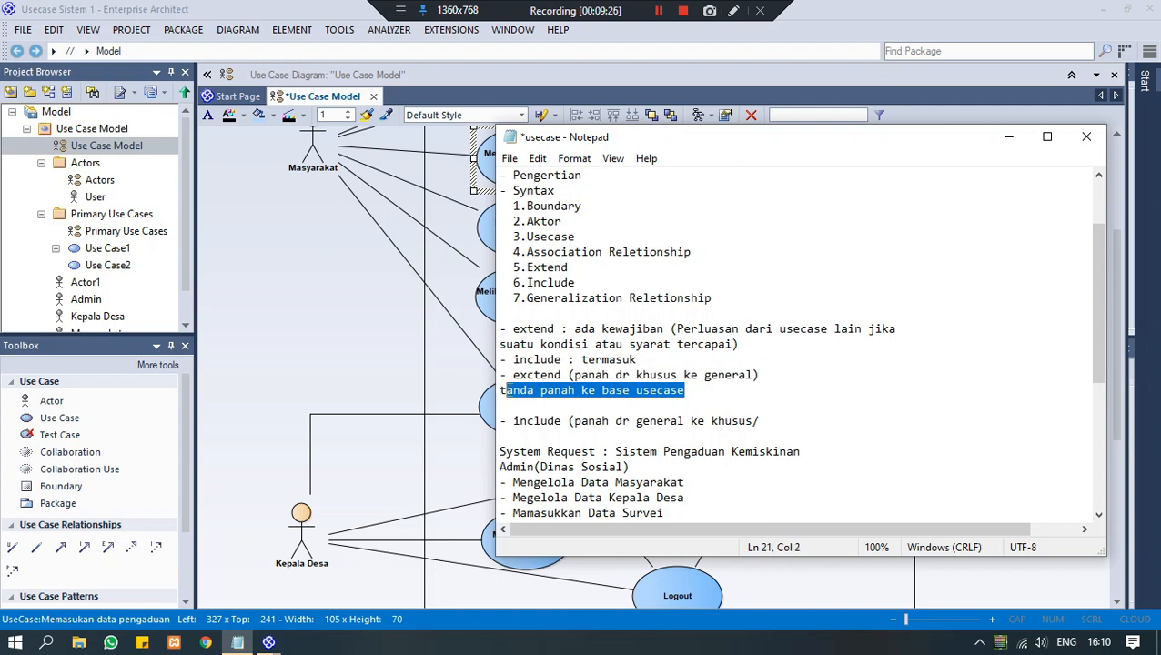
{"action": "left_click", "coordinate": [576, 391]}
{"action": "type", "text": "menuj"}
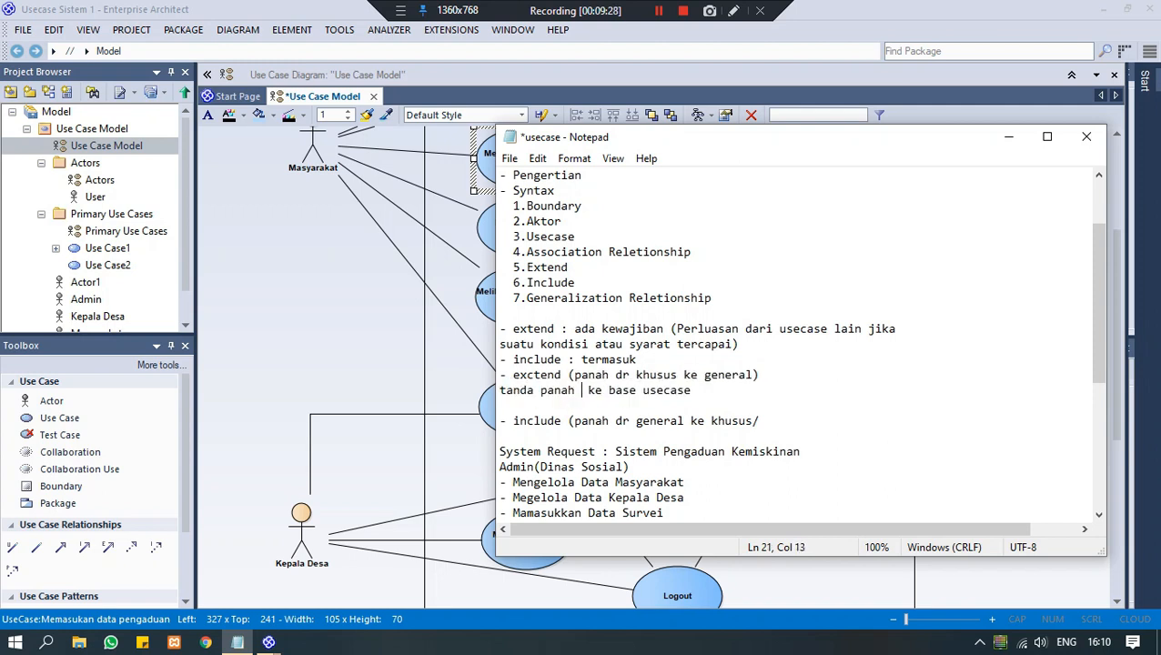
{"action": "type", "text": "u"}
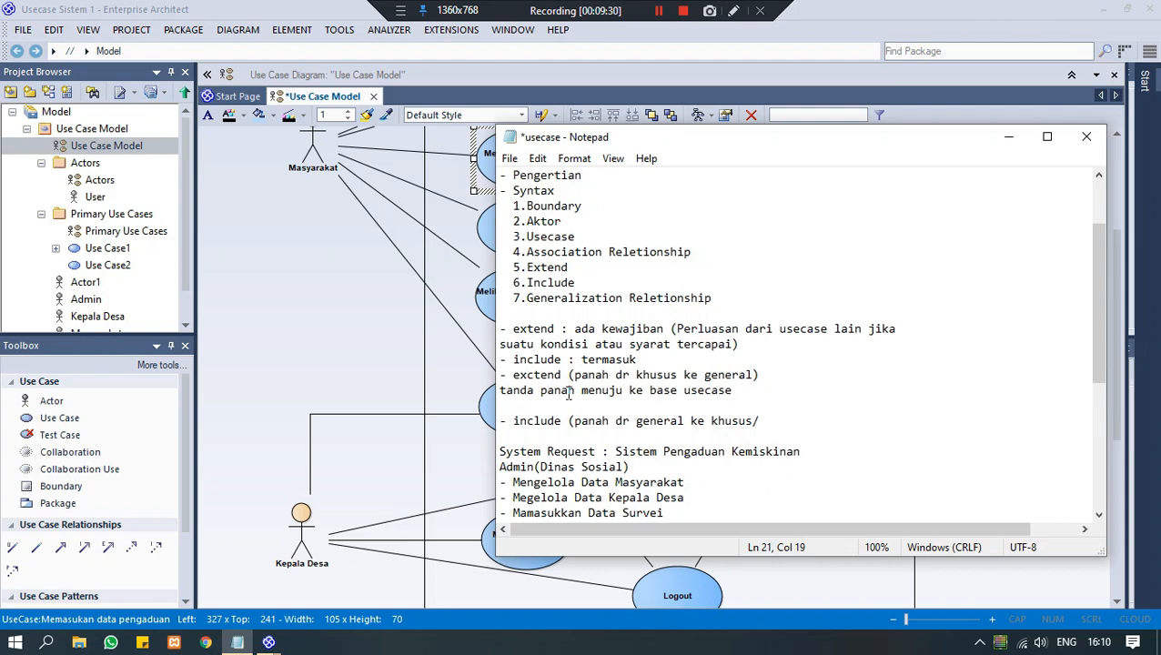
Create an Extends relationship from the Memverfikasi data Pengaduan use case to Memasukan data pengaduan in the Enterprise Architect diagram.
{"action": "left_click", "coordinate": [466, 367]}
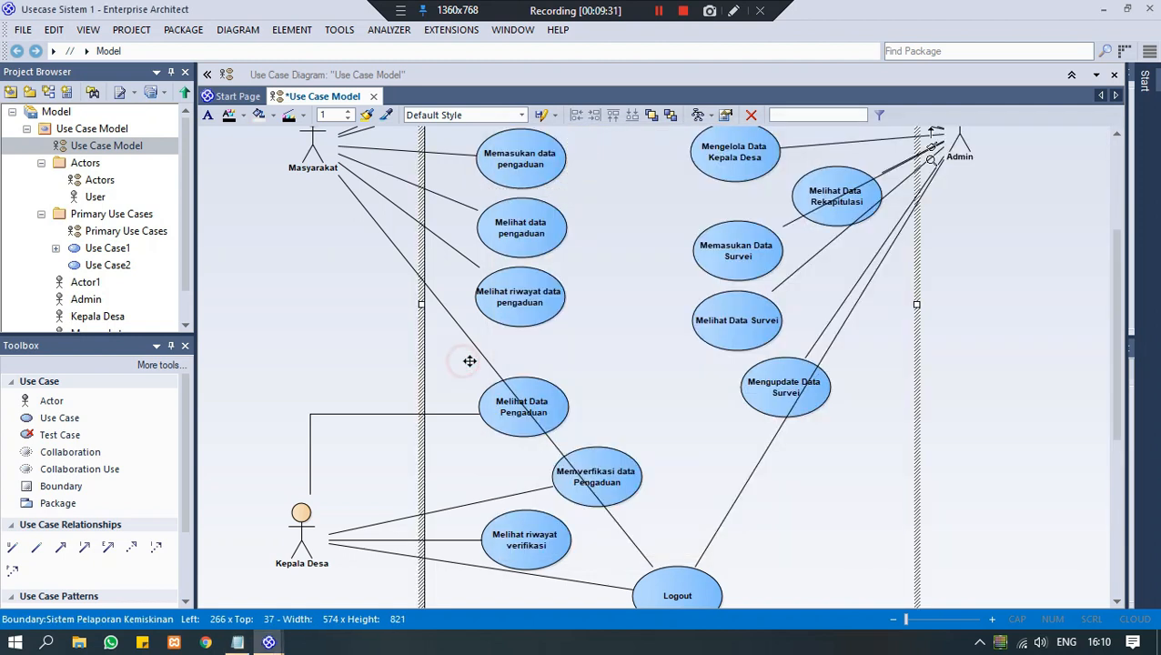
{"action": "left_click", "coordinate": [543, 160]}
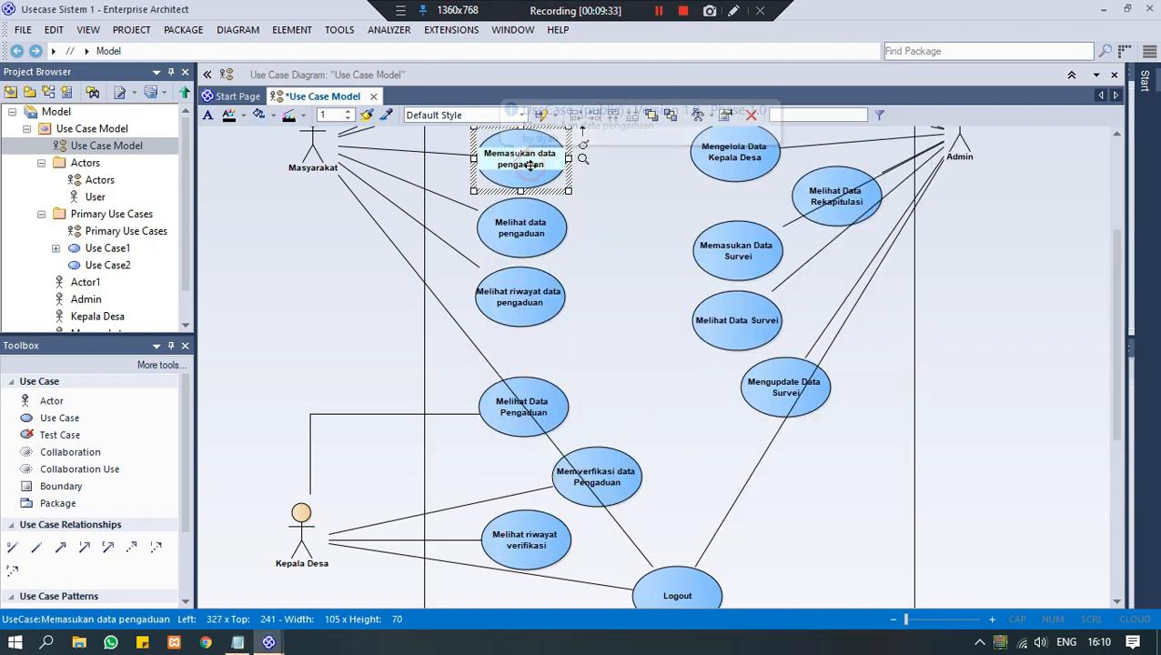
{"action": "left_click", "coordinate": [601, 457]}
{"action": "left_click_drag", "start_coordinate": [660, 448], "coordinate": [547, 169]}
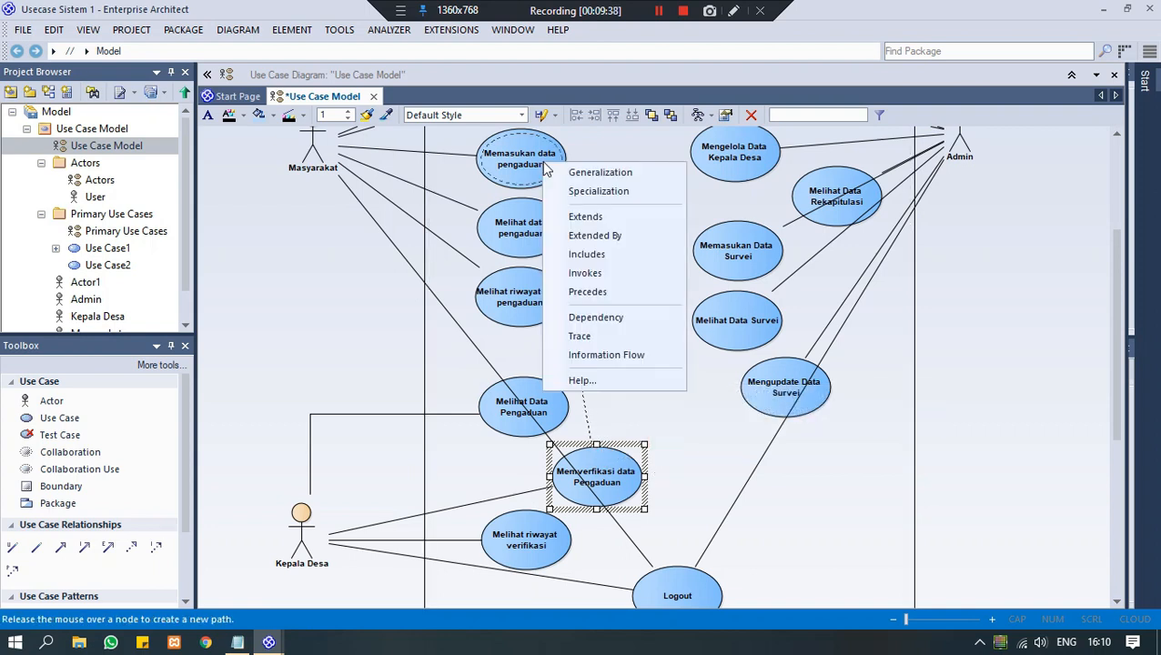
{"action": "left_click", "coordinate": [575, 218]}
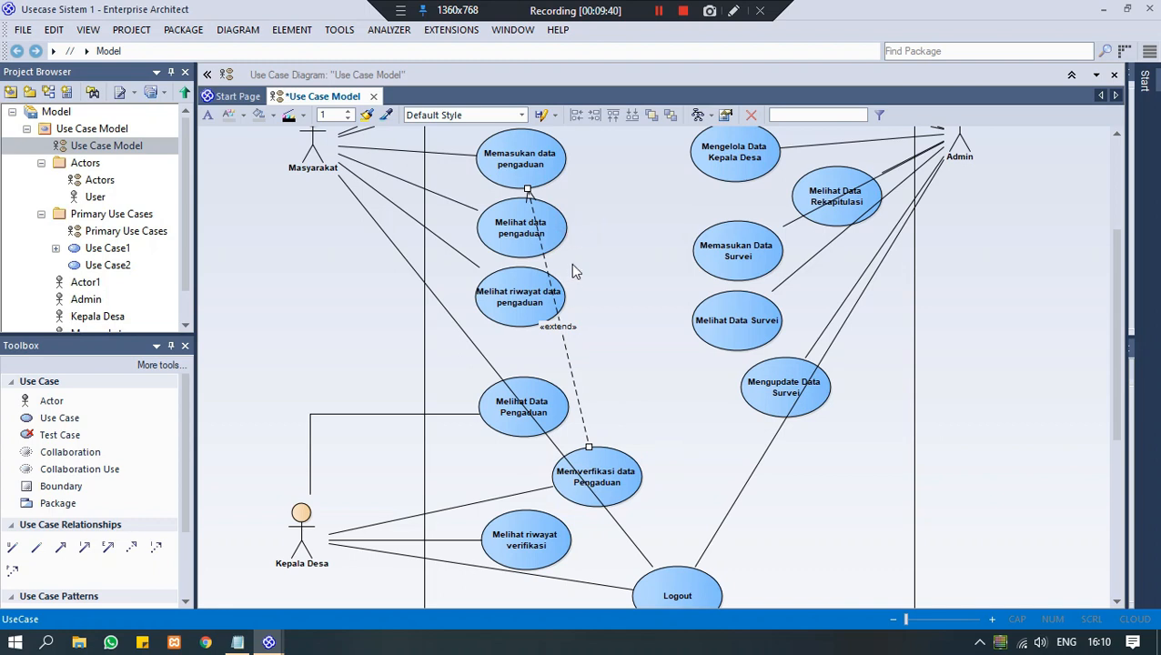
Shift the extend connector and the Memverfikasi data Pengaduan use case rightward, clear of the neighbouring use cases.
{"action": "left_click_drag", "start_coordinate": [556, 317], "coordinate": [588, 317]}
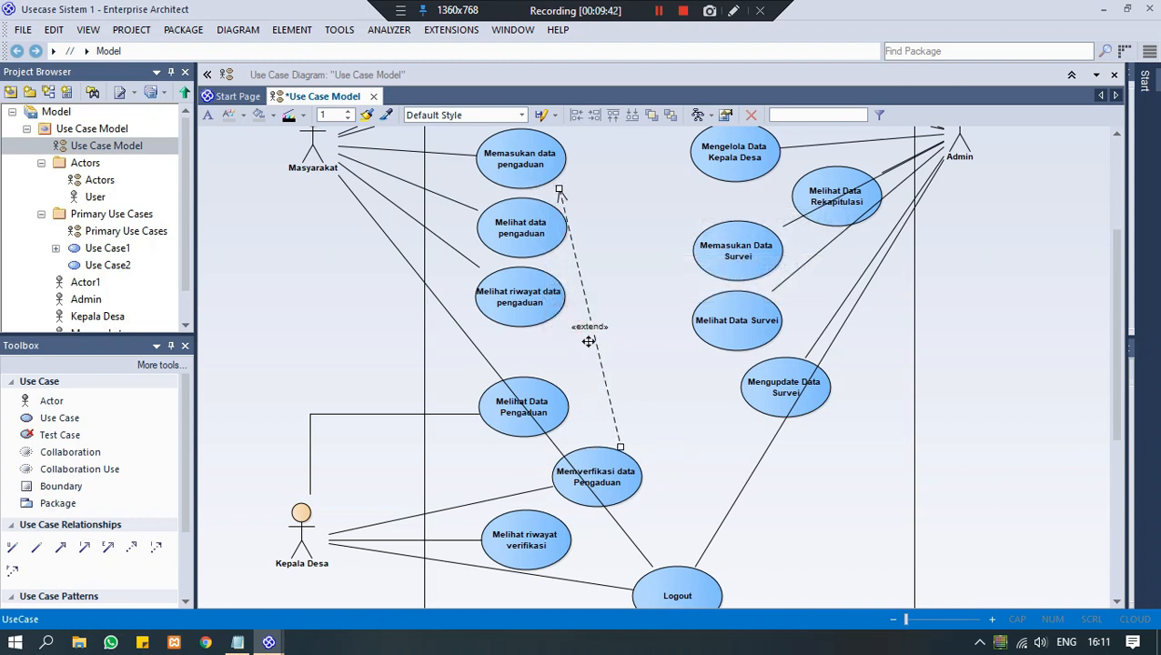
{"action": "left_click_drag", "start_coordinate": [595, 472], "coordinate": [636, 467]}
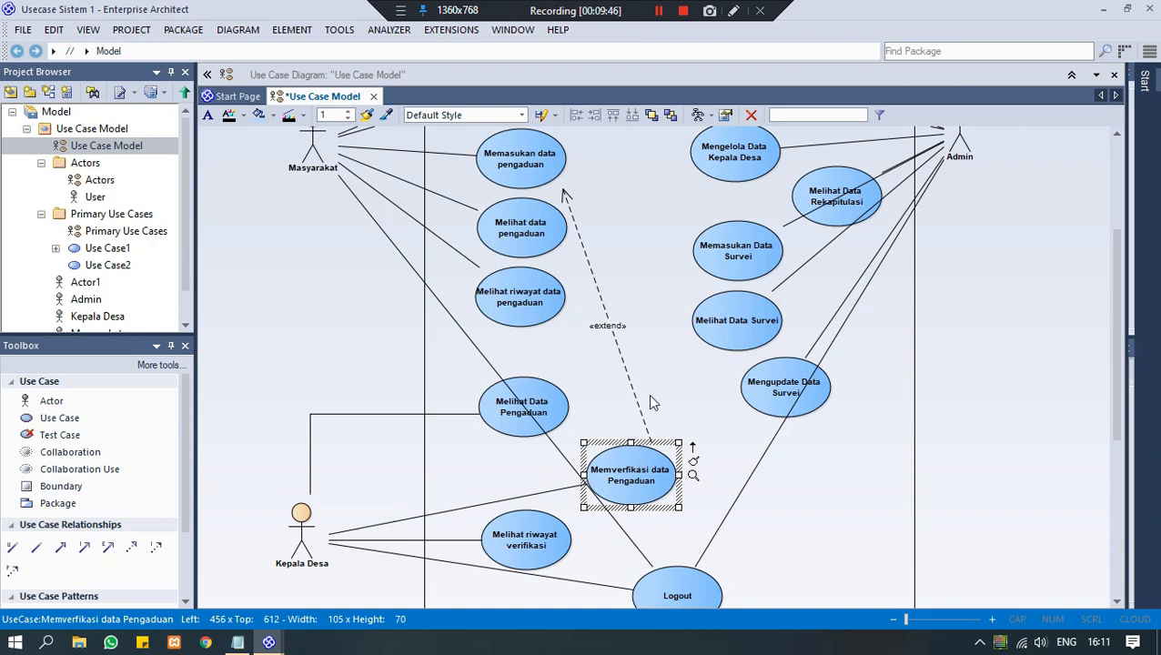
{"action": "left_click", "coordinate": [586, 383]}
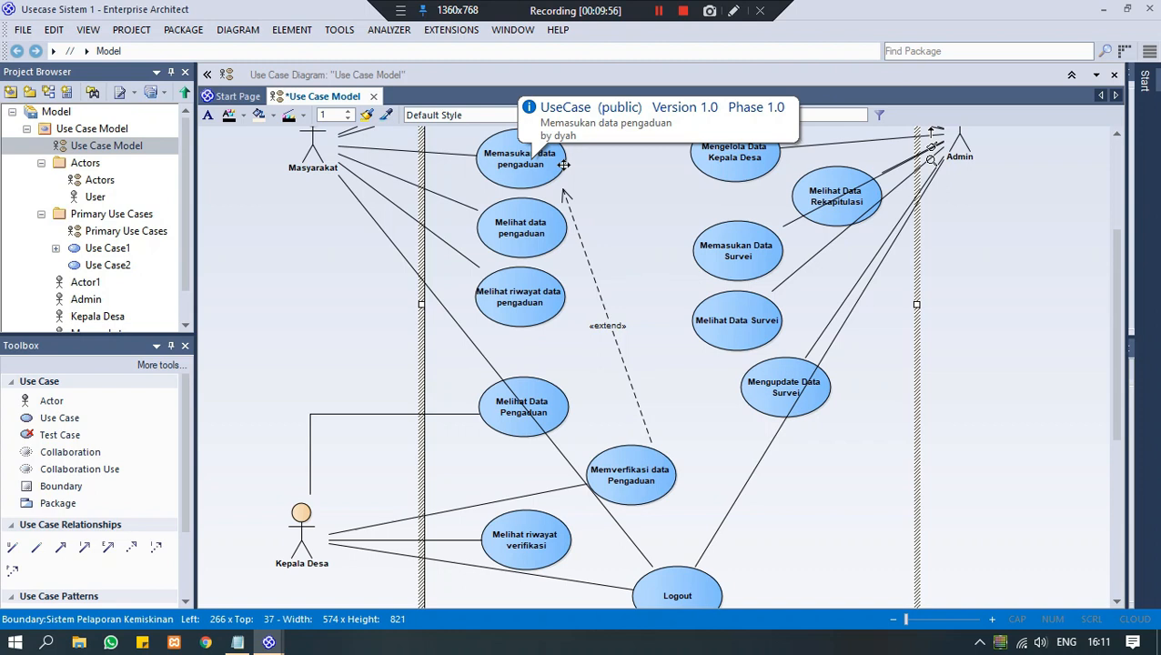
{"action": "left_click", "coordinate": [630, 473]}
{"action": "left_click_drag", "start_coordinate": [630, 474], "coordinate": [640, 467]}
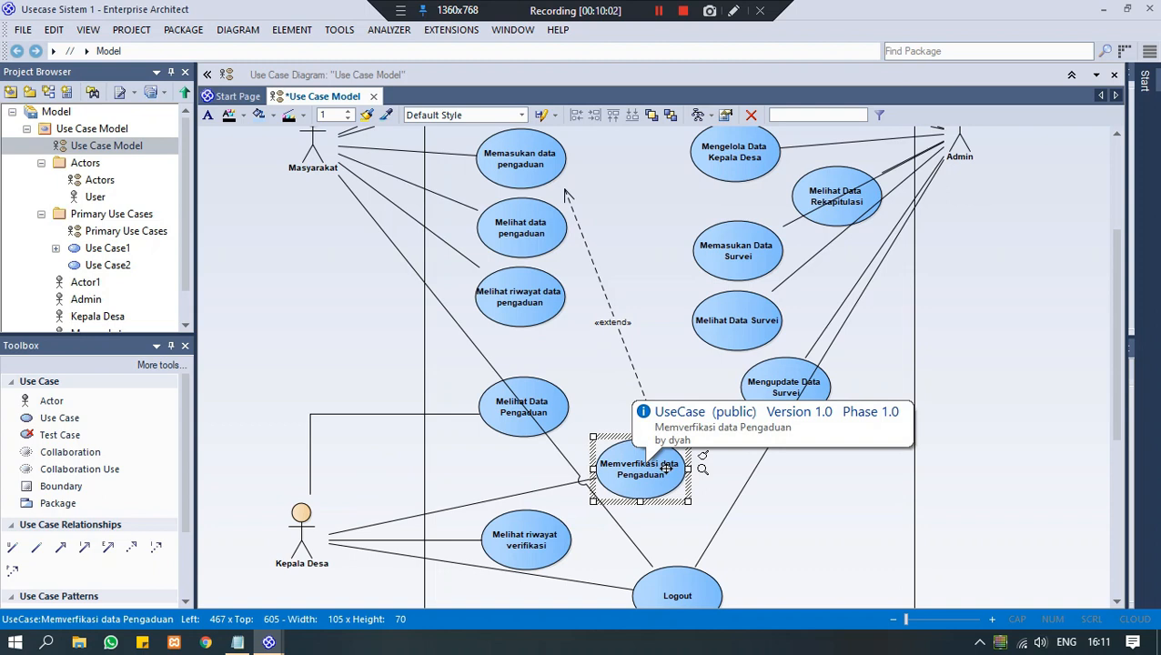
Examine how Memasukan data pengaduan, the Kepala Desa actor and Memverfikasi data Pengaduan relate through the extend connector.
{"action": "left_click", "coordinate": [537, 156]}
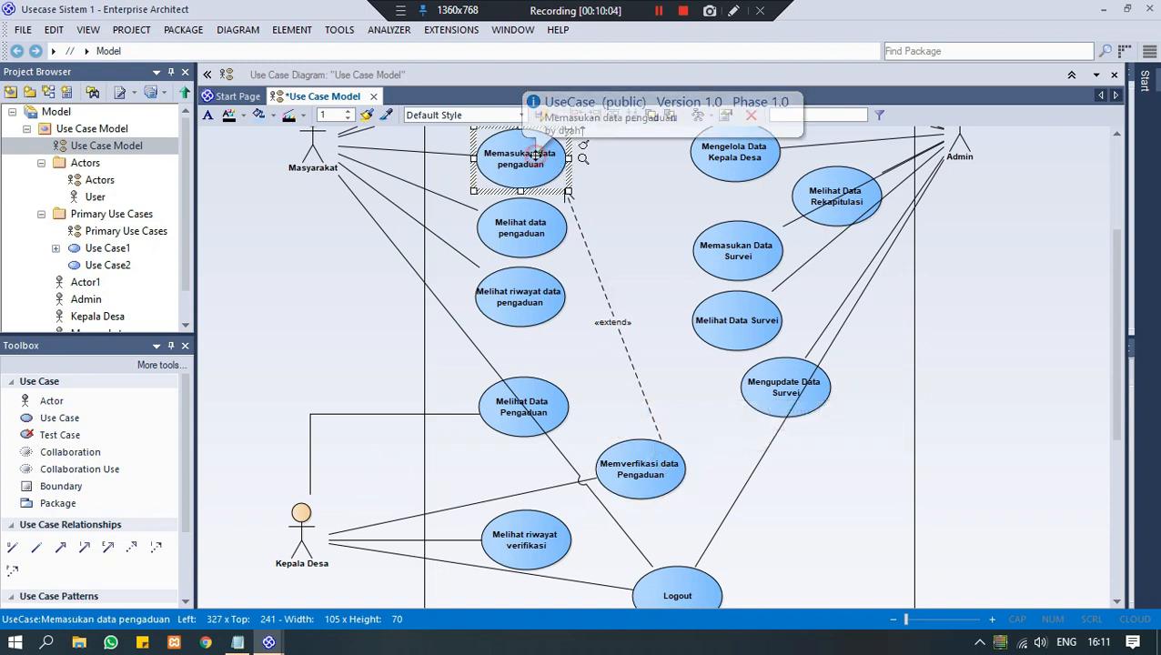
{"action": "left_click", "coordinate": [608, 225]}
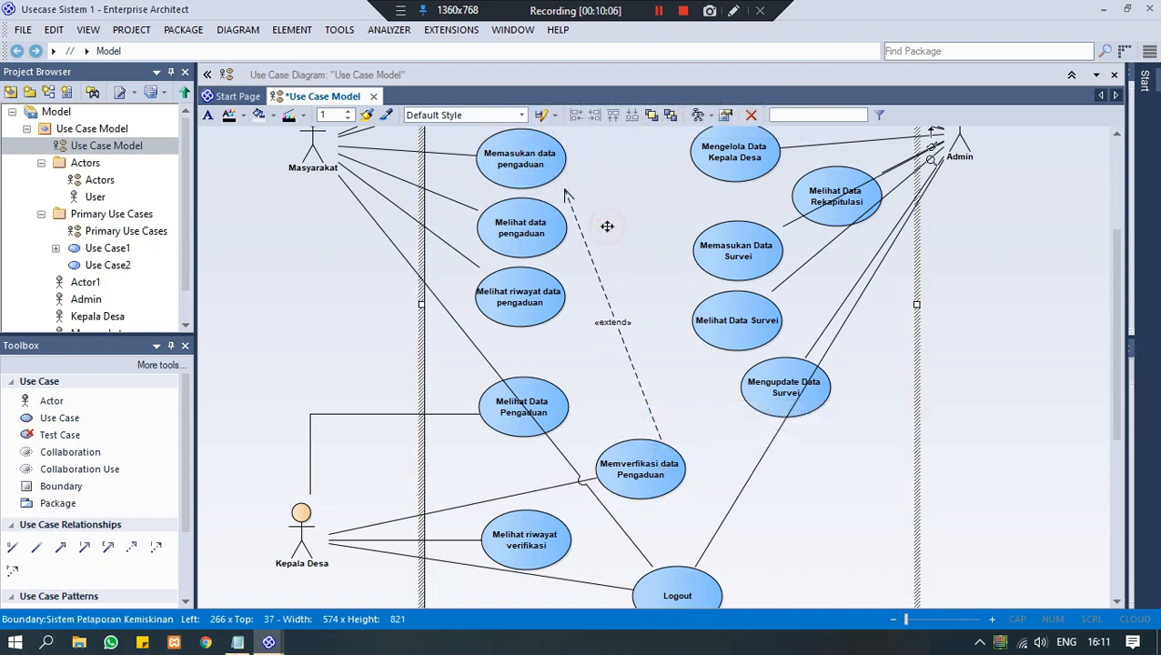
{"action": "left_click", "coordinate": [513, 162]}
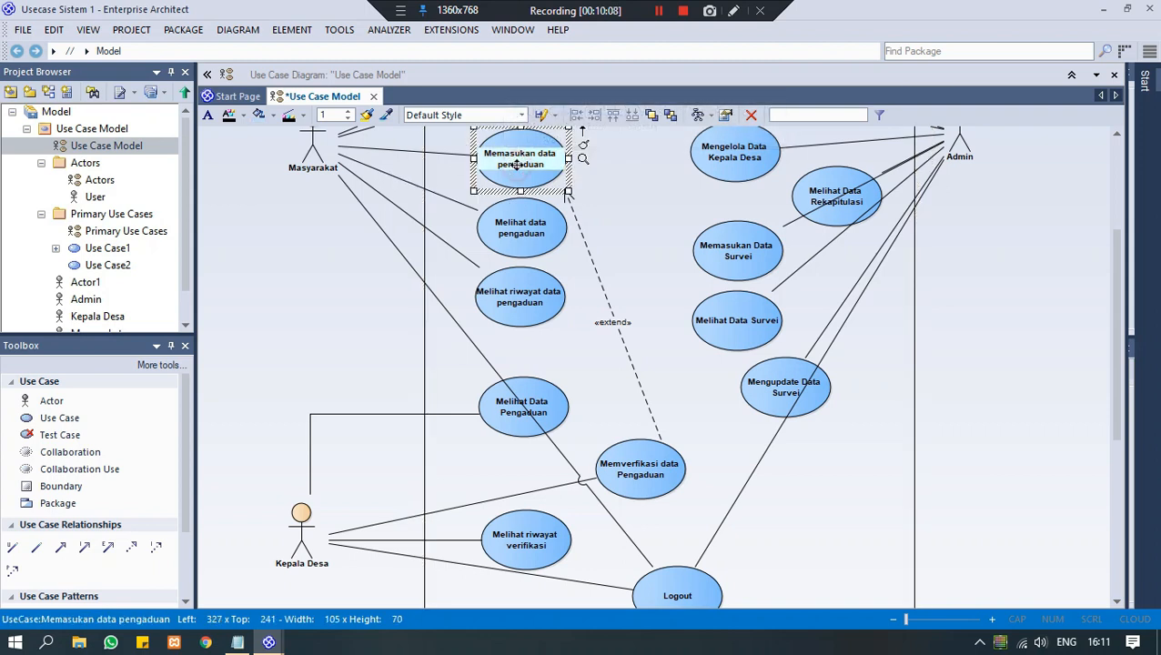
{"action": "left_click", "coordinate": [303, 523]}
{"action": "left_click", "coordinate": [670, 474]}
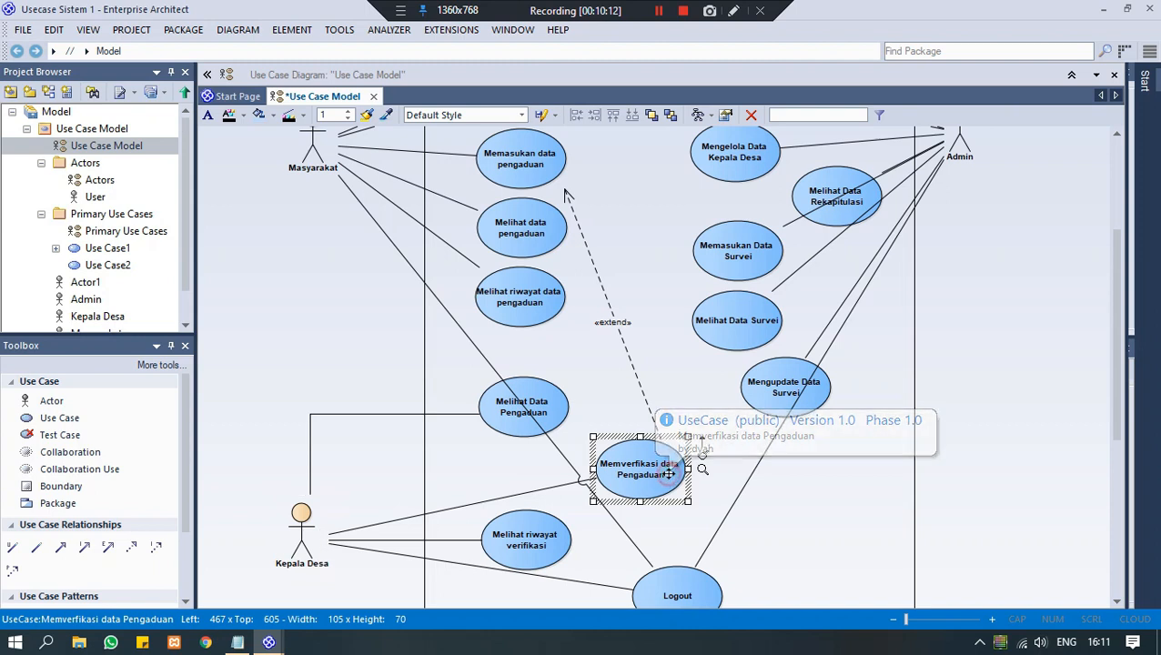
{"action": "left_click", "coordinate": [665, 331]}
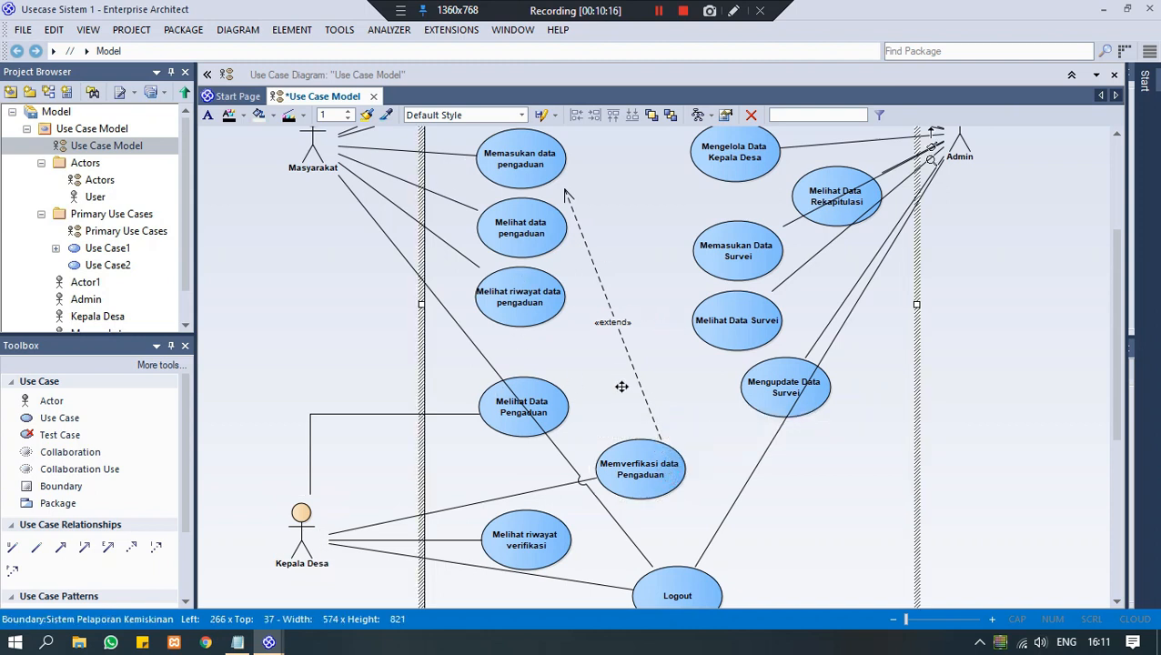
In the Notepad usecase notes, replace the slash after "general ke khusus" with ")" and narrow the window to uncover the diagram.
{"action": "left_click", "coordinate": [236, 643]}
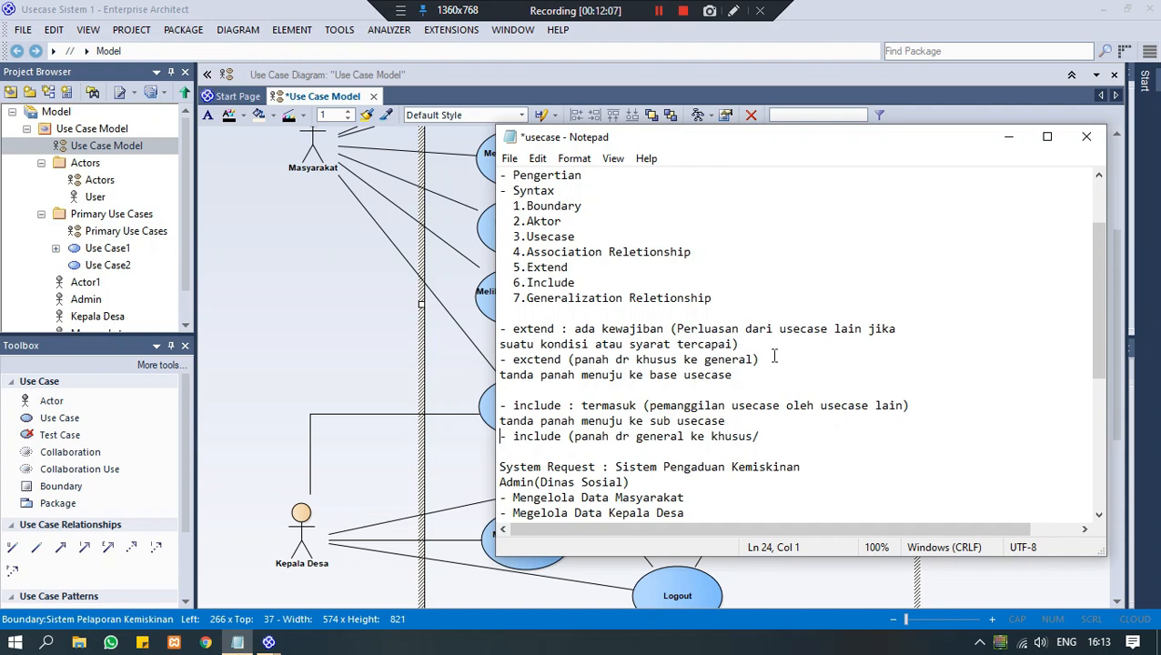
{"action": "left_click_drag", "start_coordinate": [742, 373], "coordinate": [538, 374]}
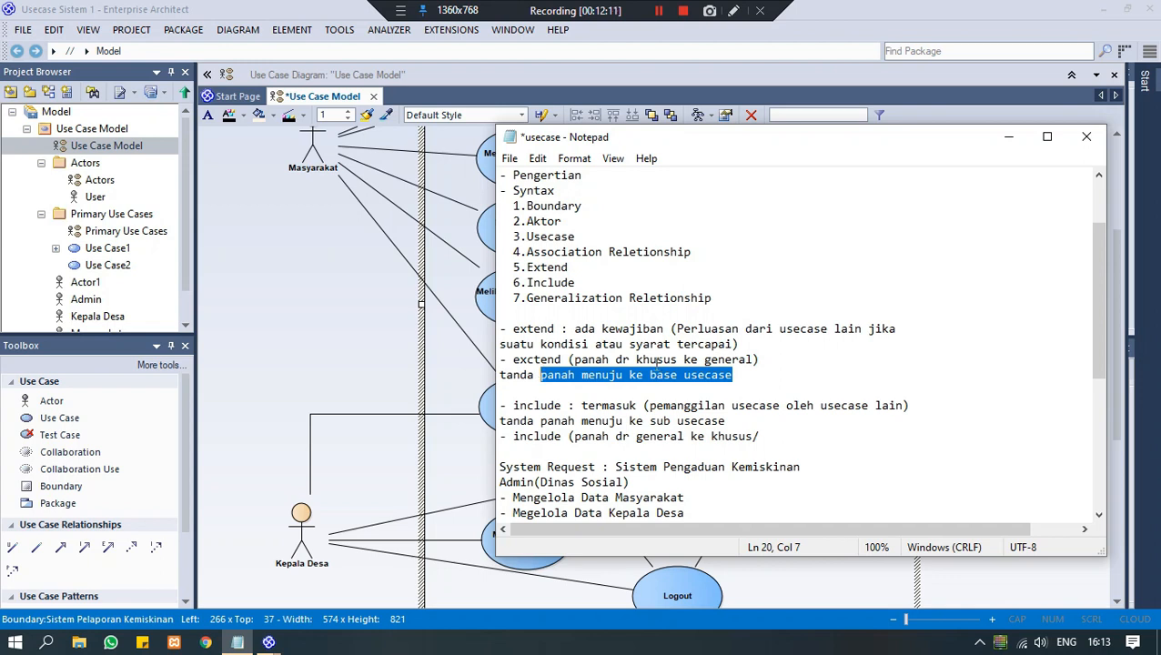
{"action": "left_click", "coordinate": [771, 436]}
{"action": "key", "text": "BackSpace"}
{"action": "type", "text": ")"}
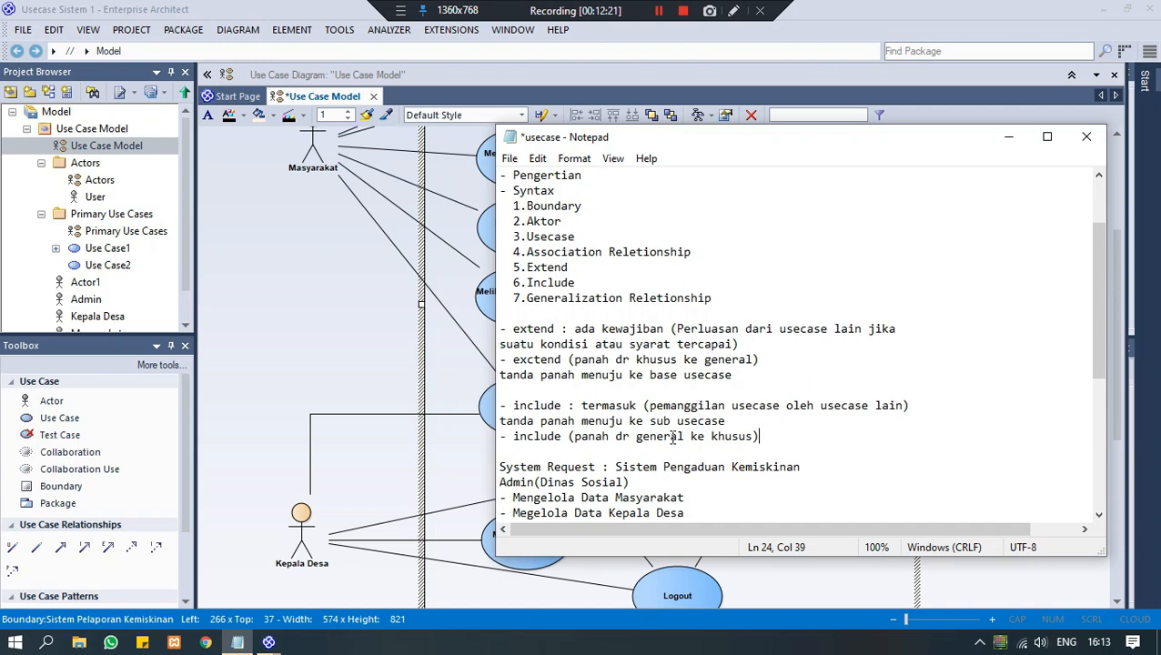
{"action": "left_click_drag", "start_coordinate": [496, 389], "coordinate": [880, 395]}
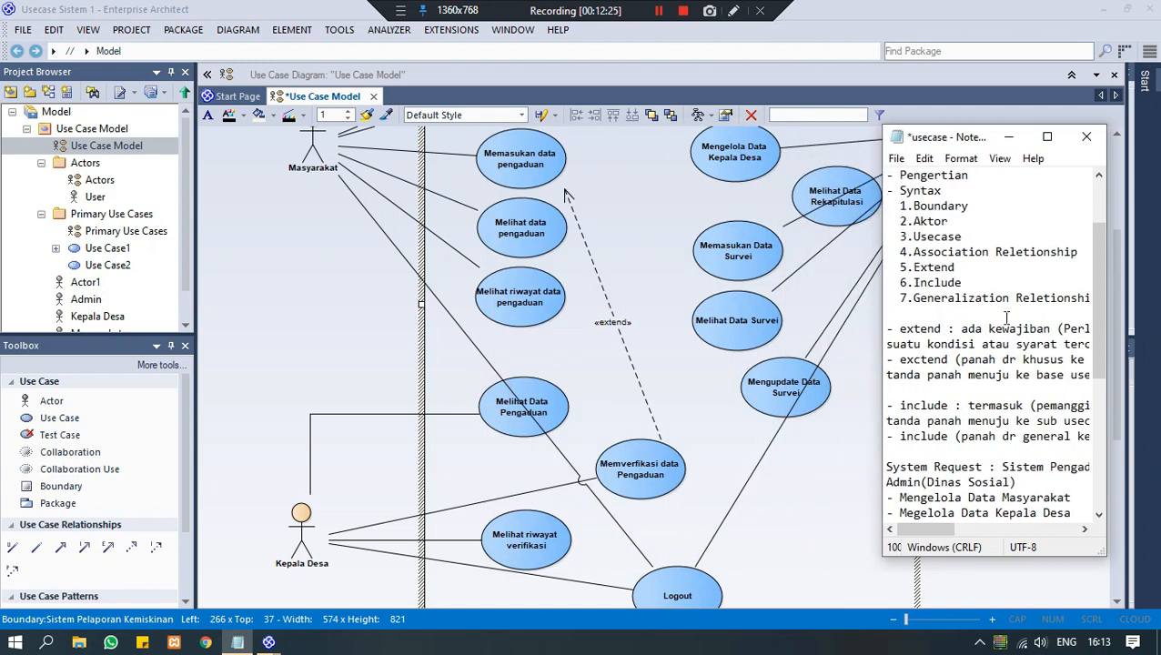
Move the Mengupdate, Melihat and Memasukan Data Survei use cases into a column below Melihat Data Rekapitulasi, near the boundary's right edge.
{"action": "left_click_drag", "start_coordinate": [1117, 296], "coordinate": [1110, 254]}
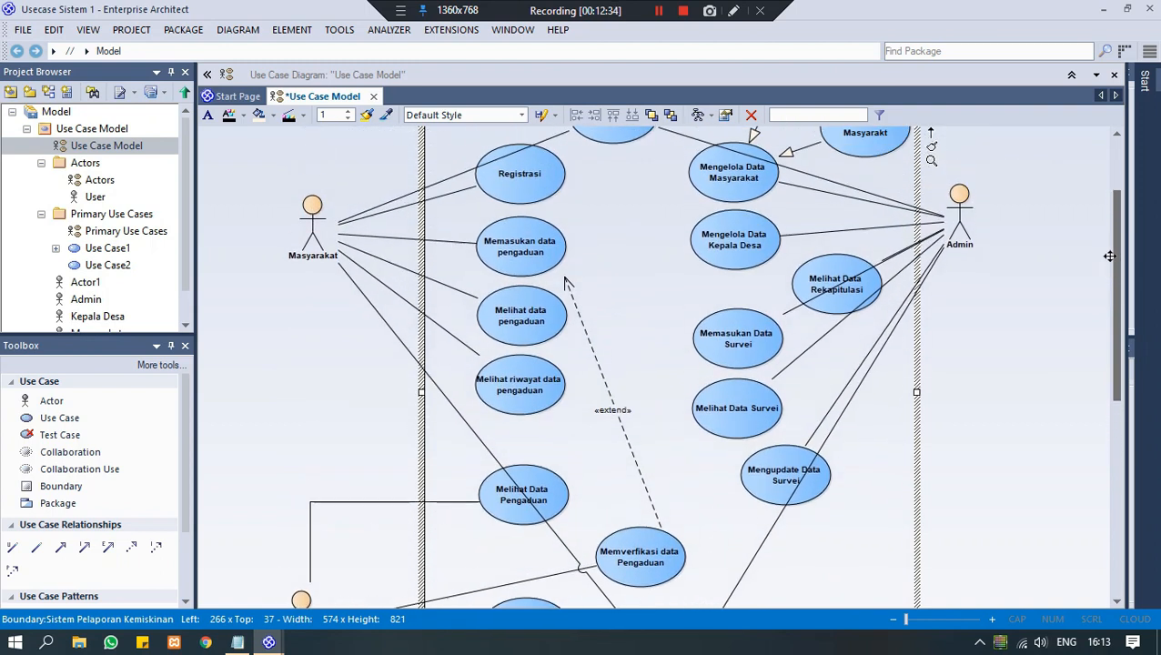
{"action": "left_click", "coordinate": [836, 284]}
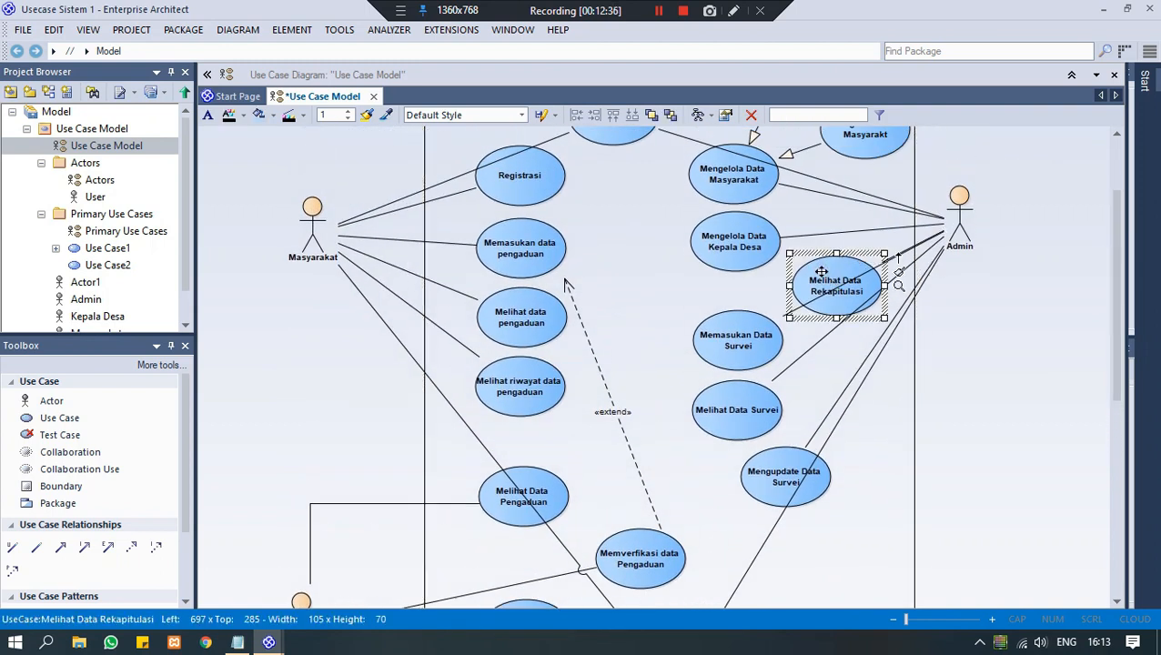
{"action": "left_click", "coordinate": [791, 471]}
{"action": "left_click_drag", "start_coordinate": [847, 542], "coordinate": [841, 565]}
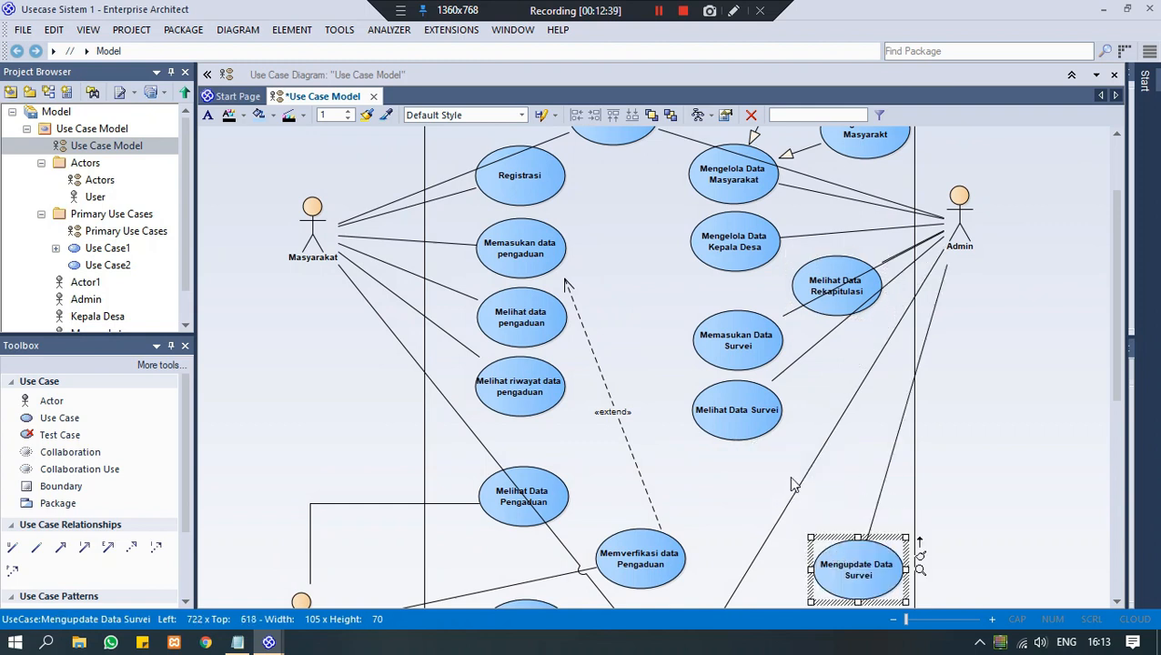
{"action": "left_click_drag", "start_coordinate": [748, 407], "coordinate": [863, 477]}
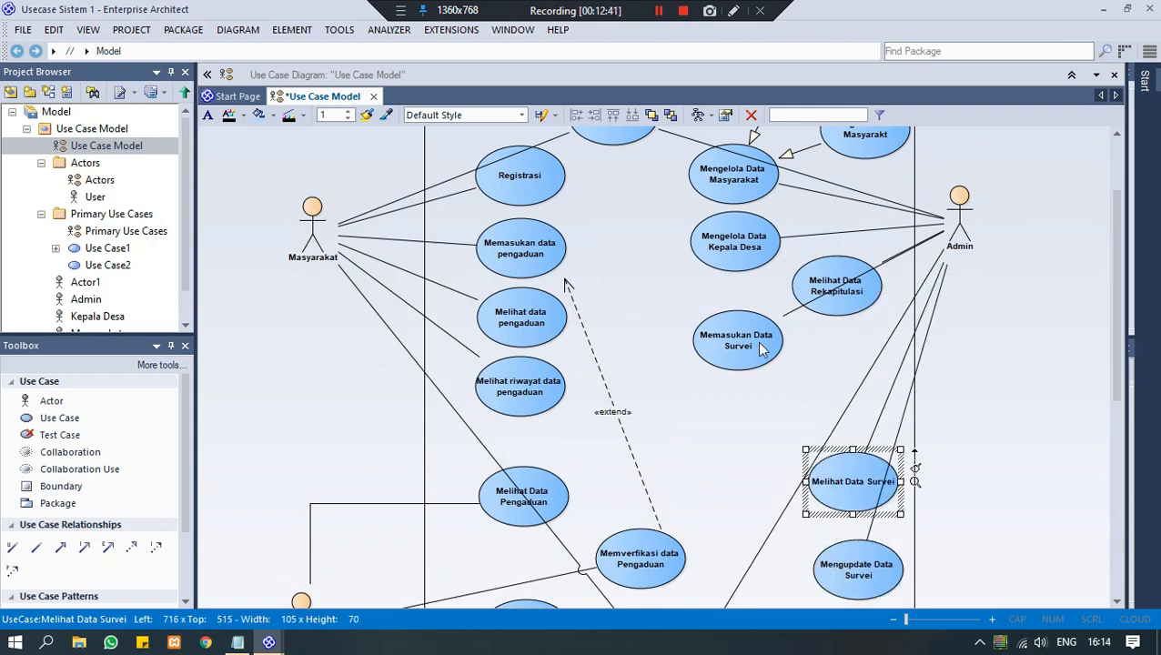
{"action": "left_click_drag", "start_coordinate": [758, 348], "coordinate": [865, 399]}
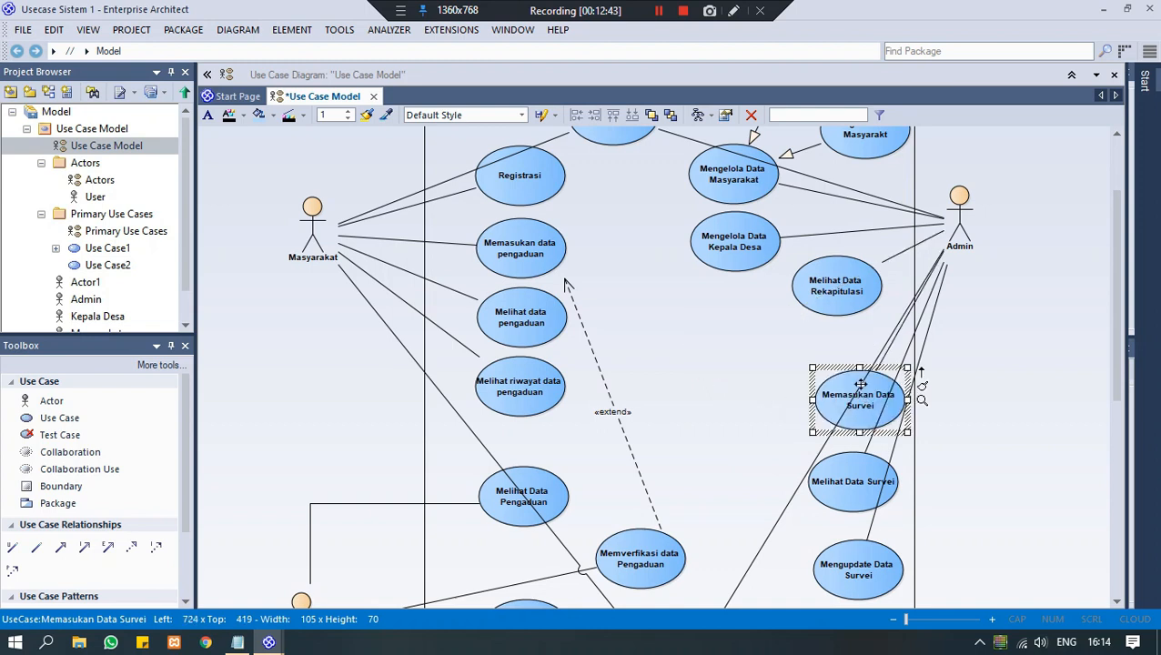
{"action": "left_click", "coordinate": [850, 325]}
Create an Includes relationship from the Melihat Data Rekapitulasi use case to Melihat riwayat verifikasi.
{"action": "left_click_drag", "start_coordinate": [1114, 351], "coordinate": [1122, 394]}
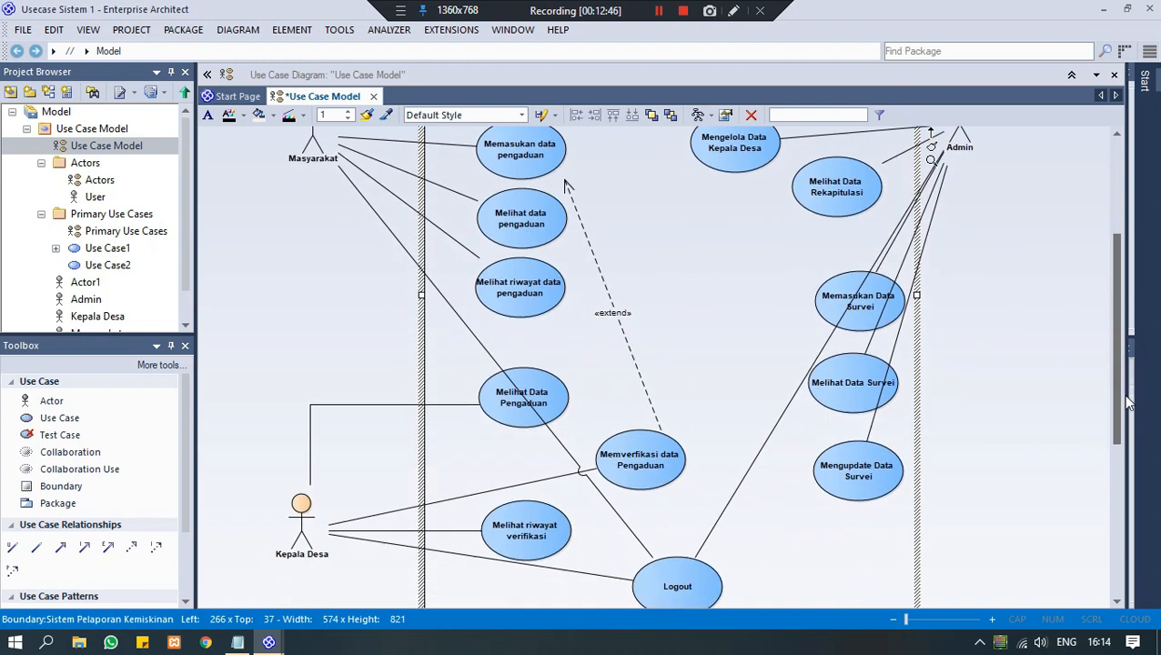
{"action": "left_click", "coordinate": [872, 198]}
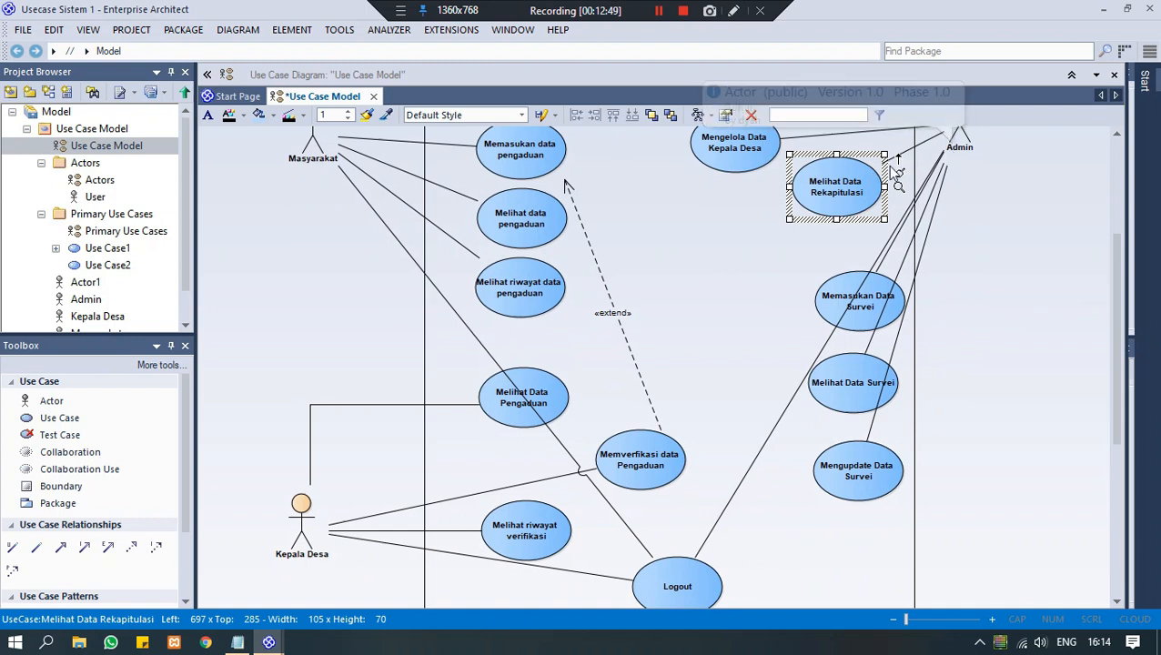
{"action": "left_click_drag", "start_coordinate": [899, 167], "coordinate": [533, 537]}
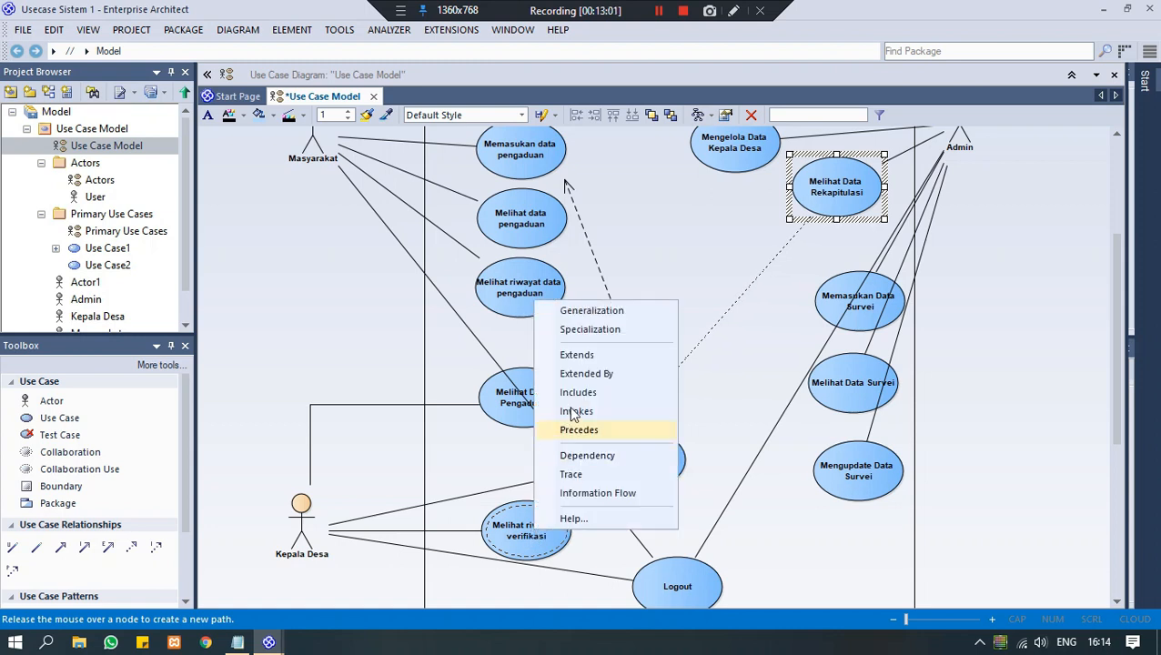
{"action": "left_click", "coordinate": [675, 393]}
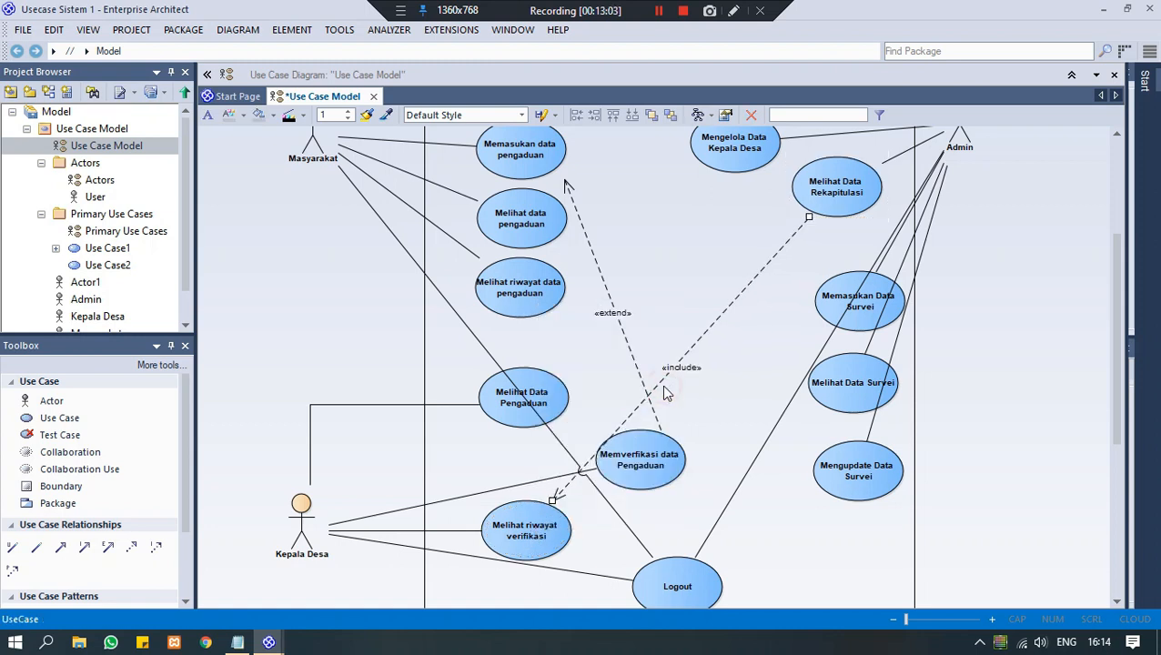
Create an Includes relationship from the Melihat Data Rekapitulasi use case to Melihat data pengaduan.
{"action": "left_click_drag", "start_coordinate": [1111, 330], "coordinate": [1092, 284]}
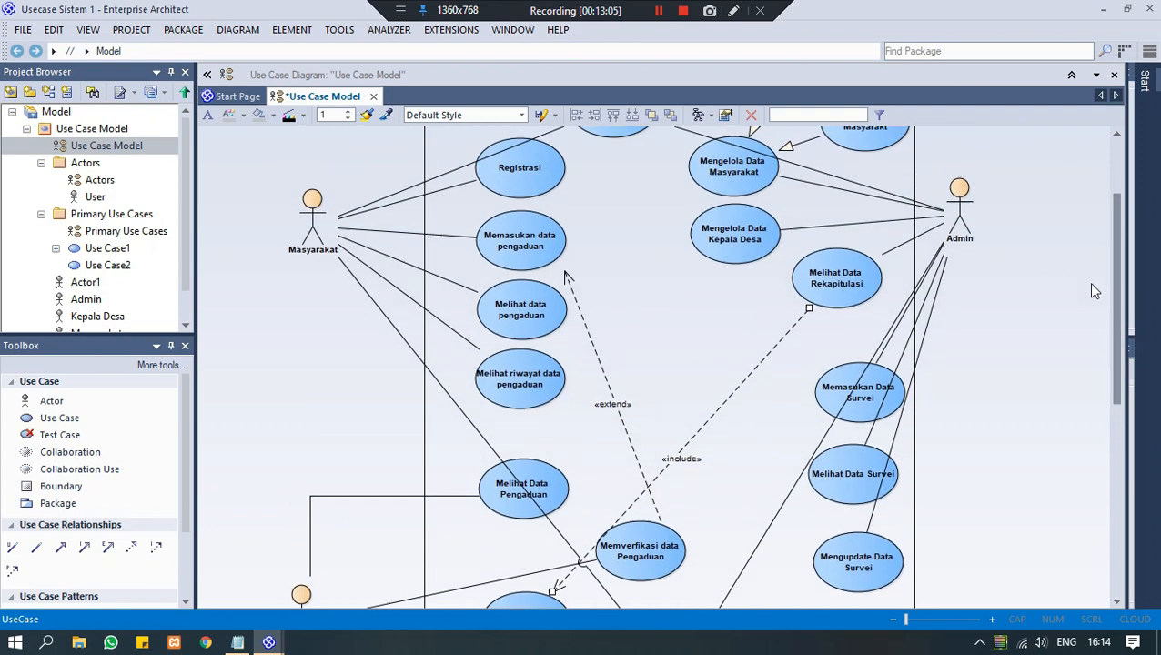
{"action": "left_click", "coordinate": [801, 292]}
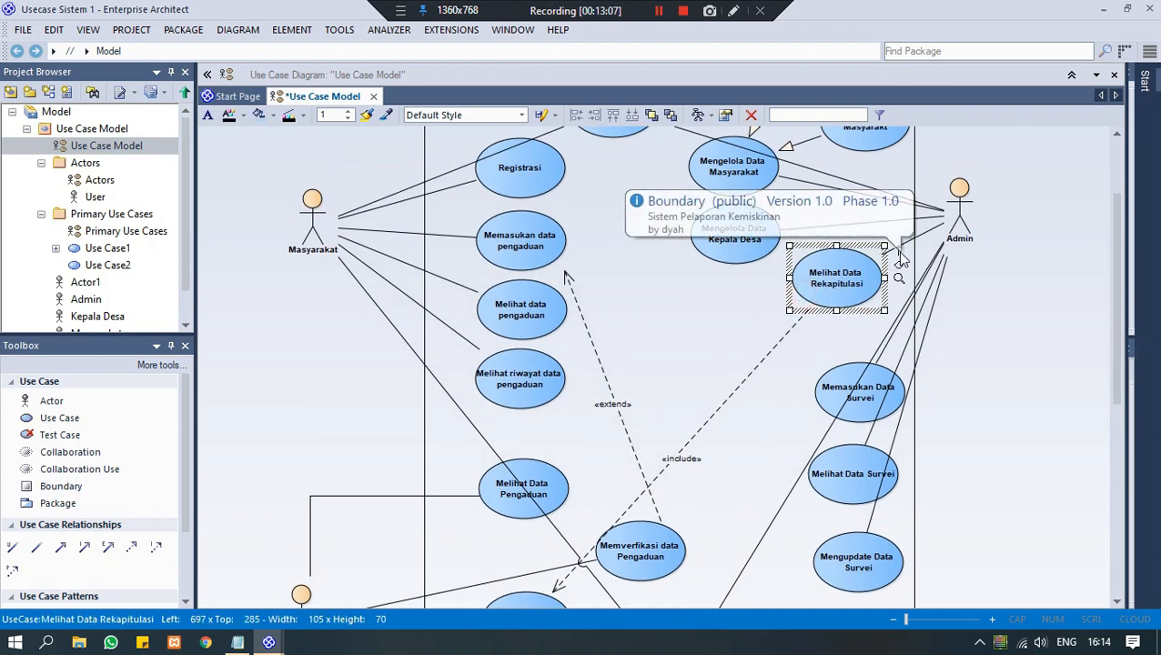
{"action": "left_click_drag", "start_coordinate": [899, 252], "coordinate": [521, 321]}
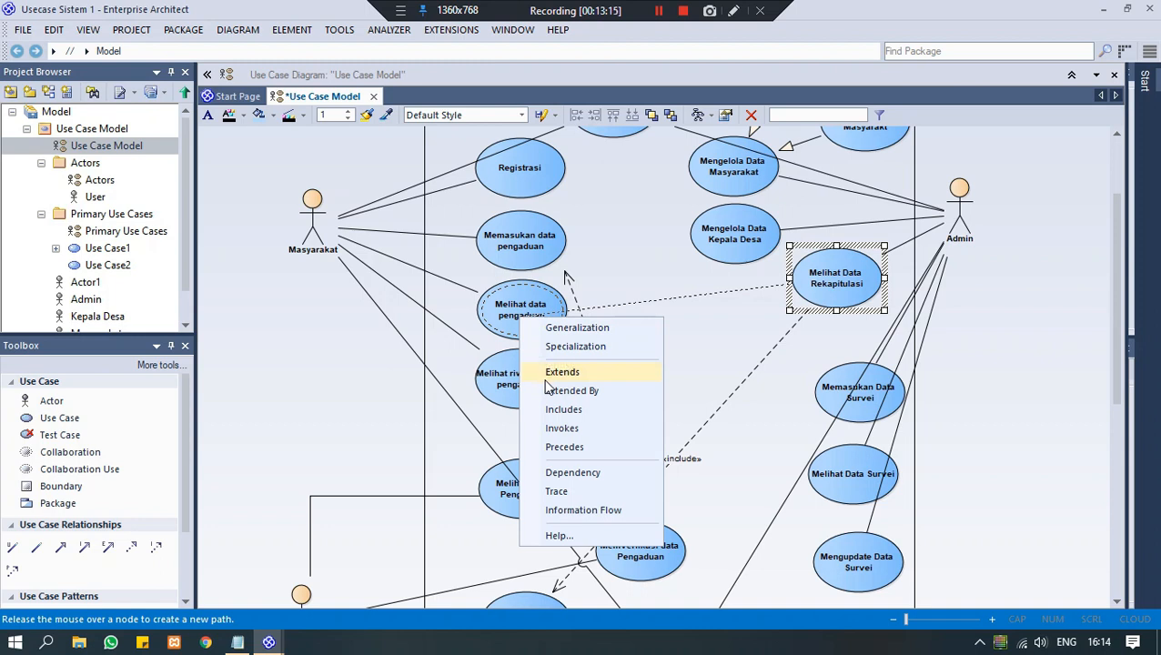
{"action": "left_click", "coordinate": [555, 414]}
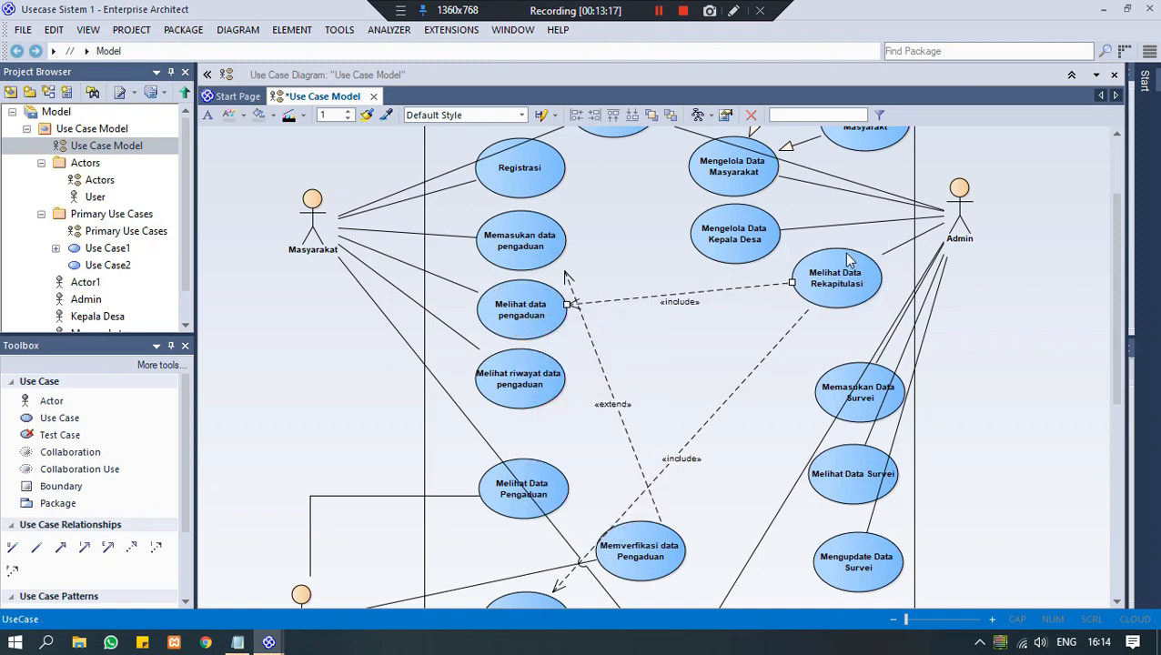
{"action": "left_click", "coordinate": [952, 232]}
{"action": "left_click_drag", "start_coordinate": [997, 174], "coordinate": [545, 379]}
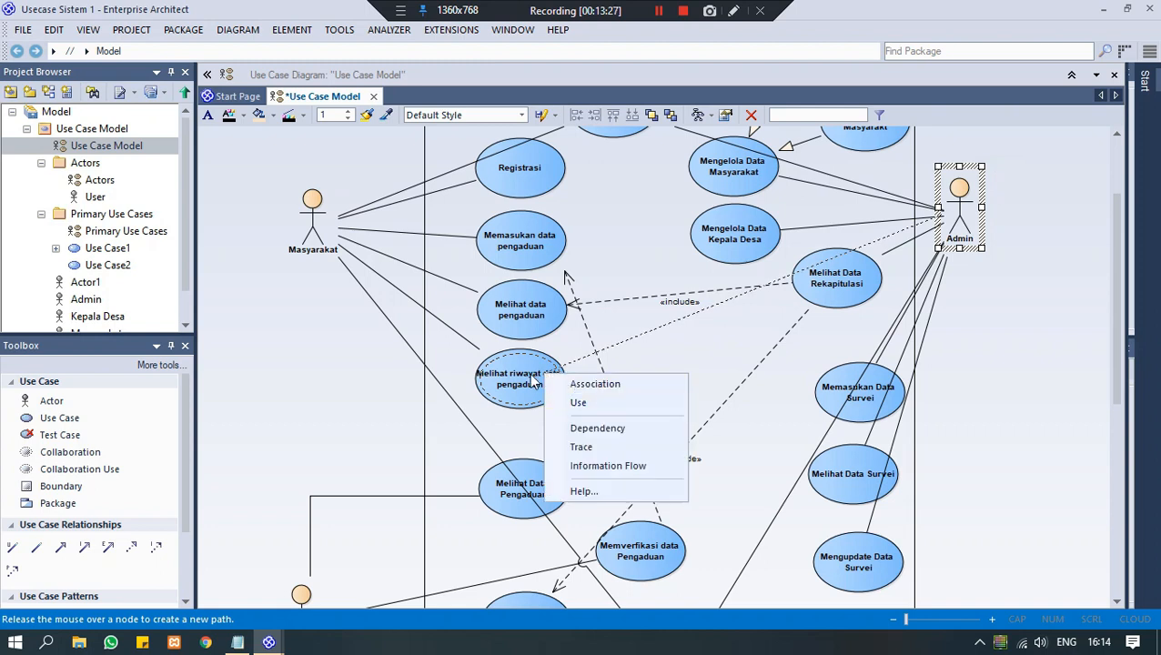
{"action": "left_click", "coordinate": [1016, 313]}
Create an Includes relationship from the Melihat Data Rekapitulasi use case to Melihat riwayat data pengaduan.
{"action": "left_click", "coordinate": [849, 262]}
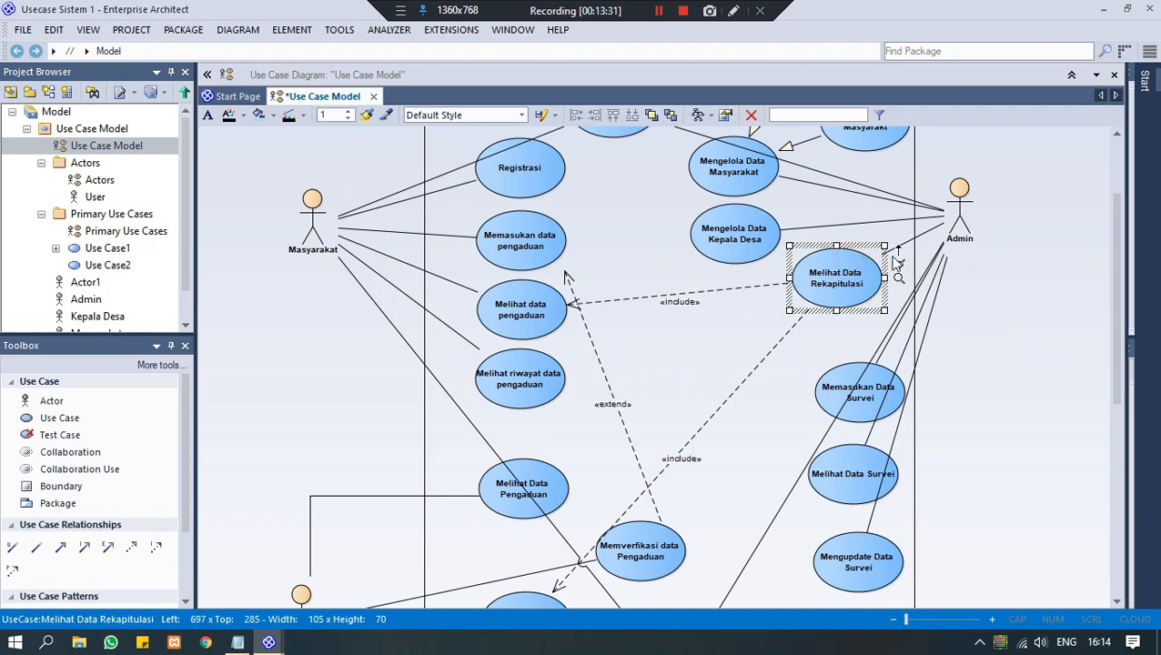
{"action": "left_click_drag", "start_coordinate": [894, 262], "coordinate": [554, 383]}
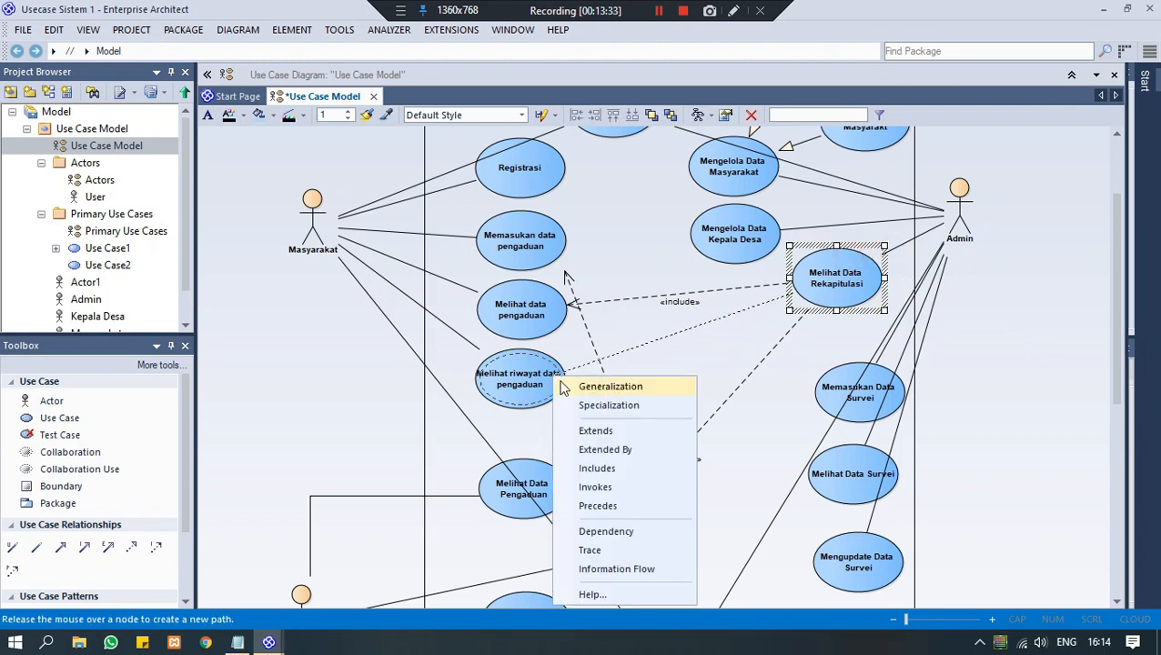
{"action": "left_click", "coordinate": [597, 469]}
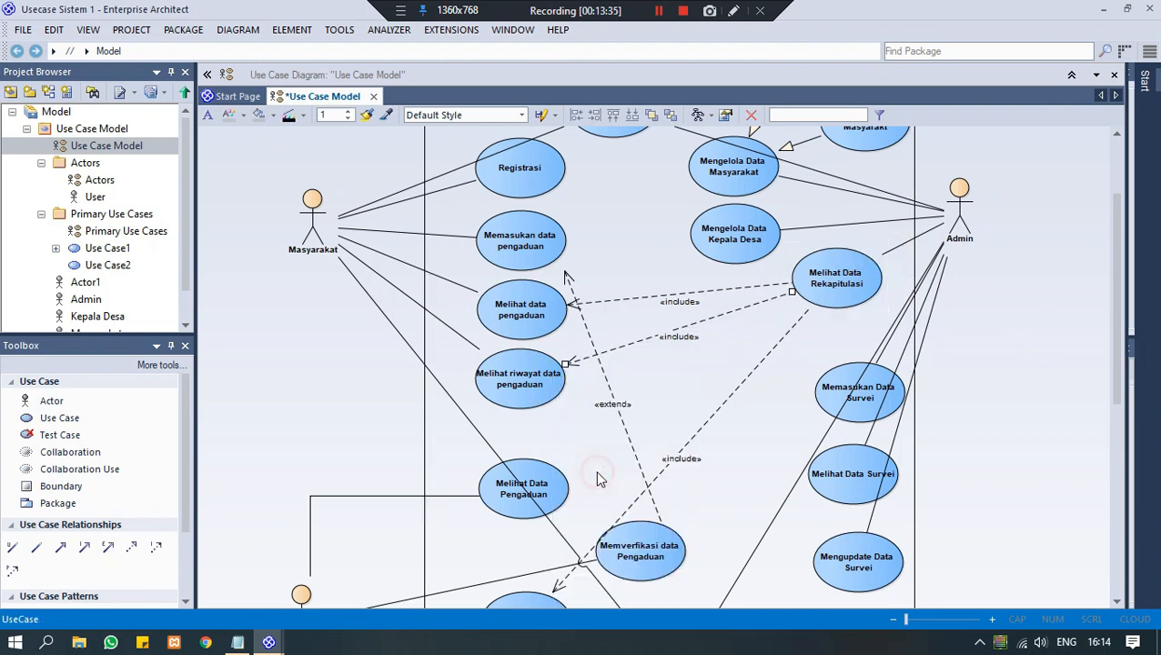
Move the Memverfikasi data Pengaduan use case slightly down and to the right, clear of the include line.
{"action": "left_click", "coordinate": [661, 544]}
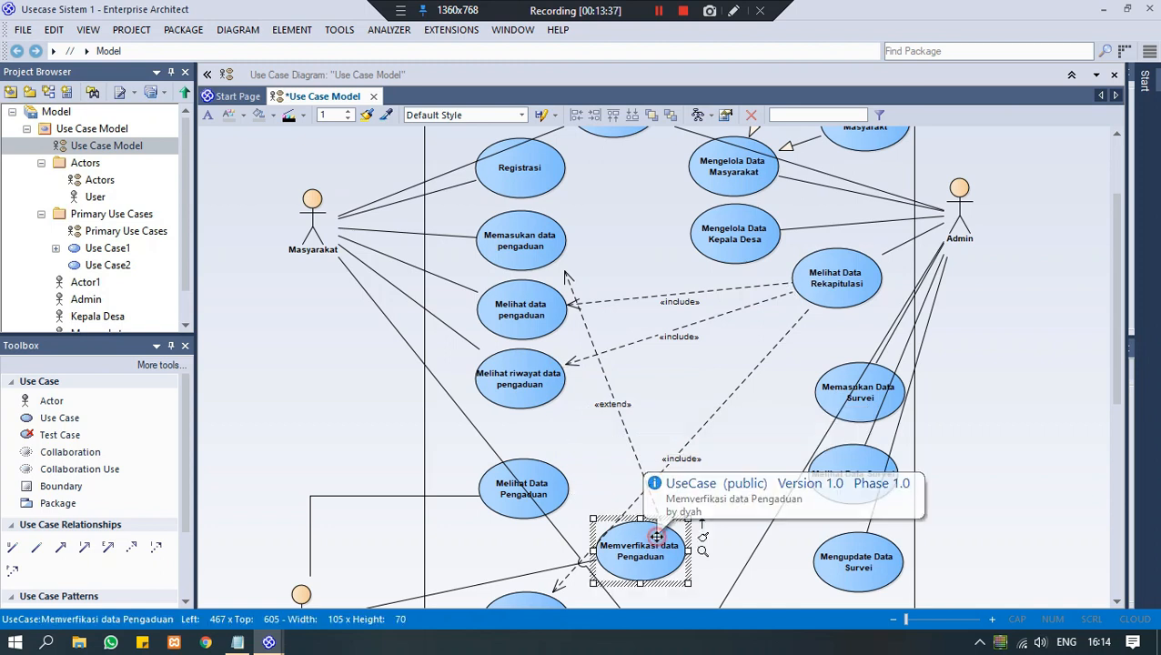
{"action": "left_click_drag", "start_coordinate": [659, 550], "coordinate": [671, 580]}
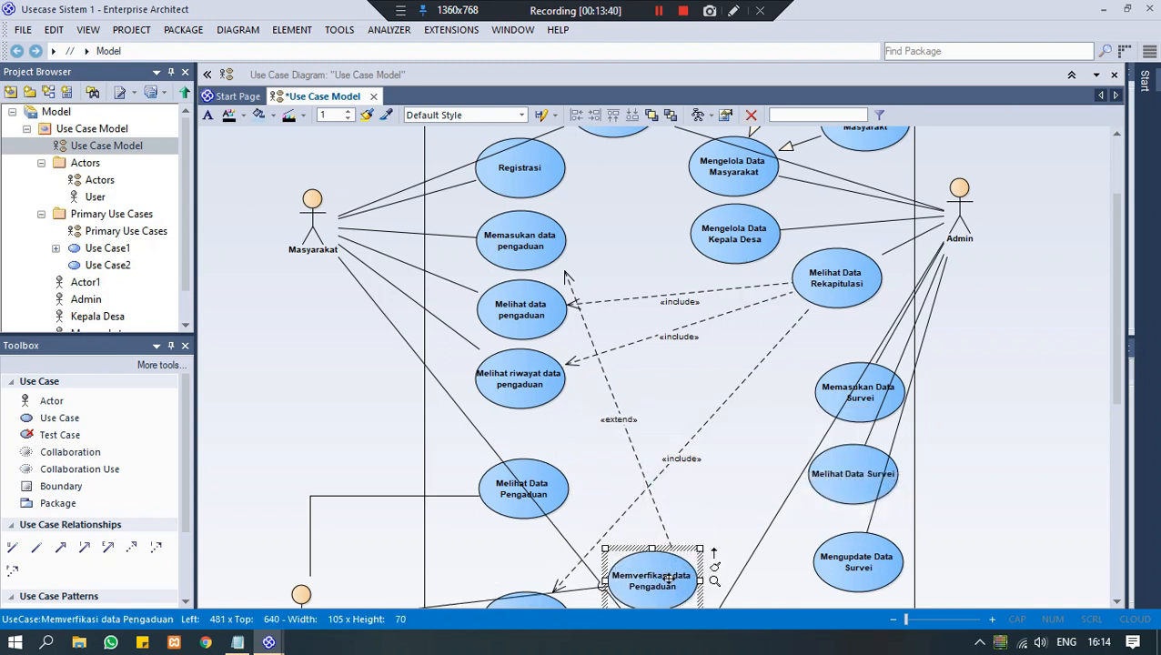
{"action": "left_click", "coordinate": [772, 418]}
{"action": "left_click_drag", "start_coordinate": [1110, 322], "coordinate": [1123, 346]}
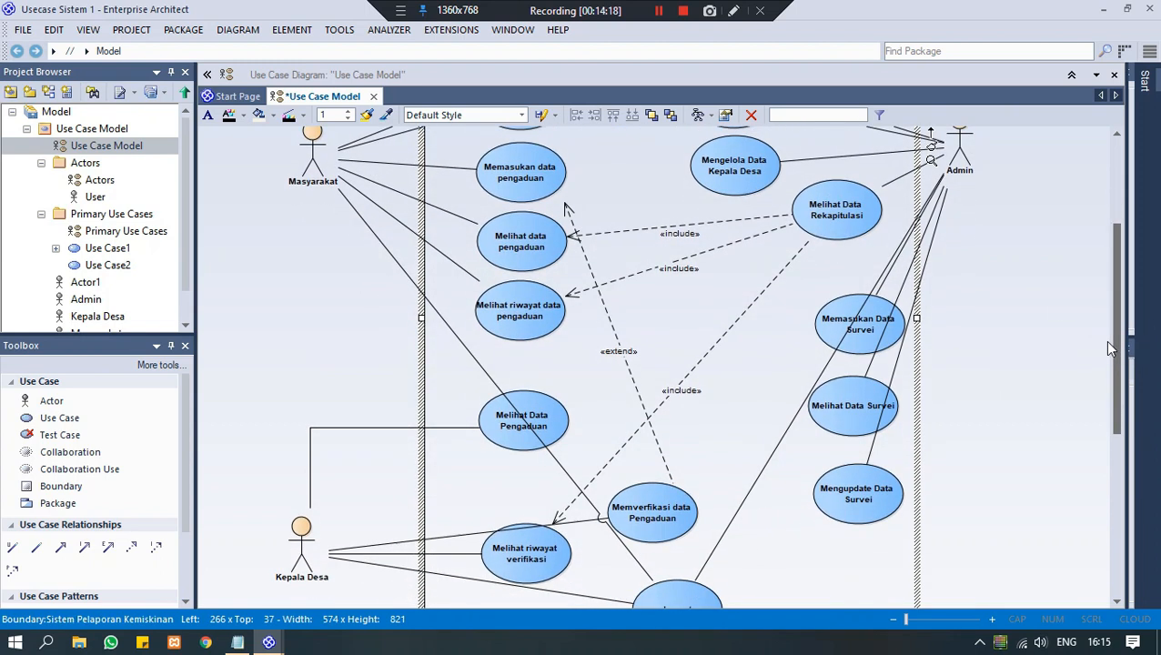
{"action": "left_click_drag", "start_coordinate": [1112, 343], "coordinate": [1110, 328]}
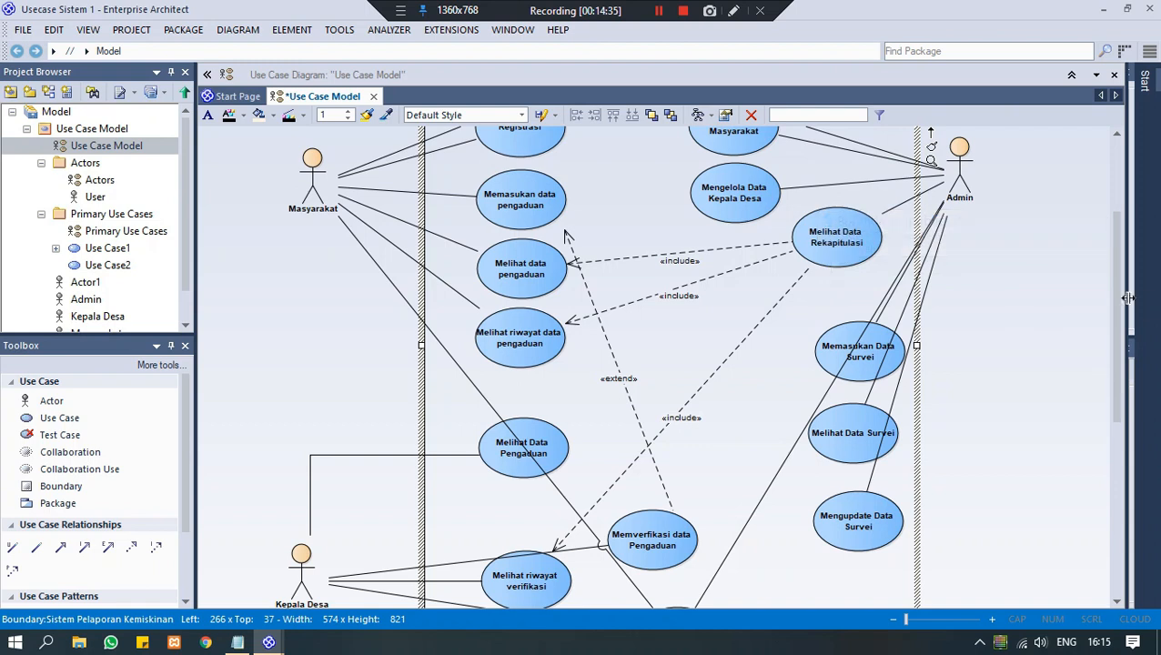
{"action": "left_click_drag", "start_coordinate": [1116, 297], "coordinate": [1126, 333]}
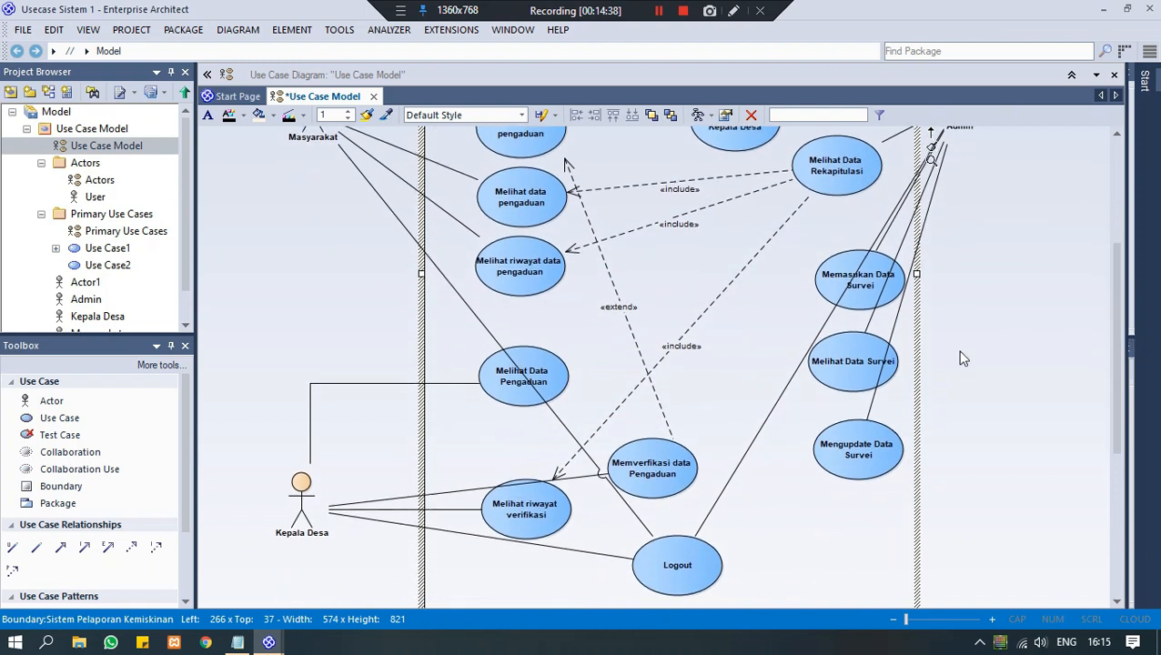
Switch to the Notepad usecase notes, widen the window and review the definitions and arrow directions of extend and include.
{"action": "left_click", "coordinate": [239, 644]}
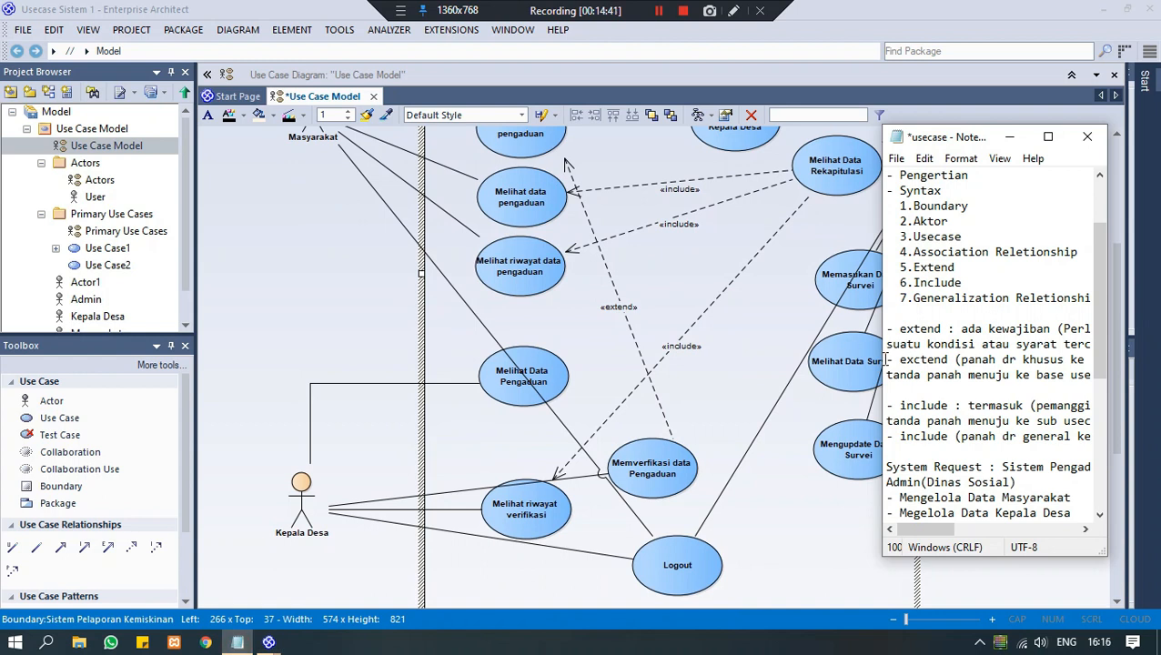
{"action": "left_click_drag", "start_coordinate": [880, 360], "coordinate": [512, 360]}
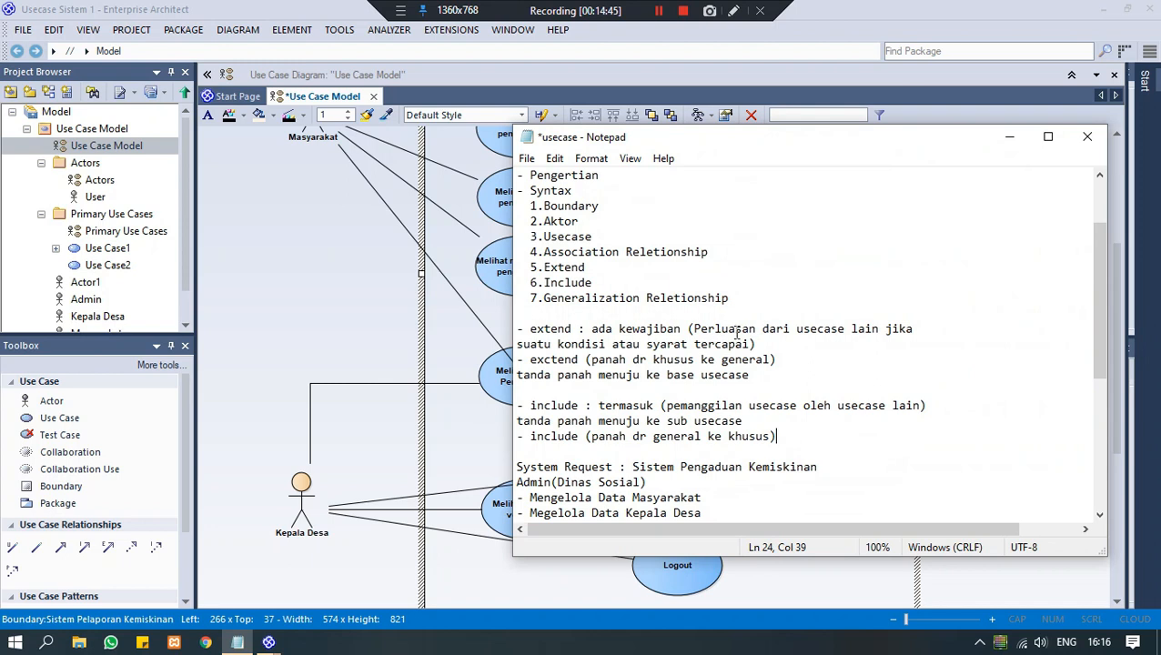
{"action": "scroll", "coordinate": [1097, 295], "scroll_direction": "down", "scroll_amount": 2}
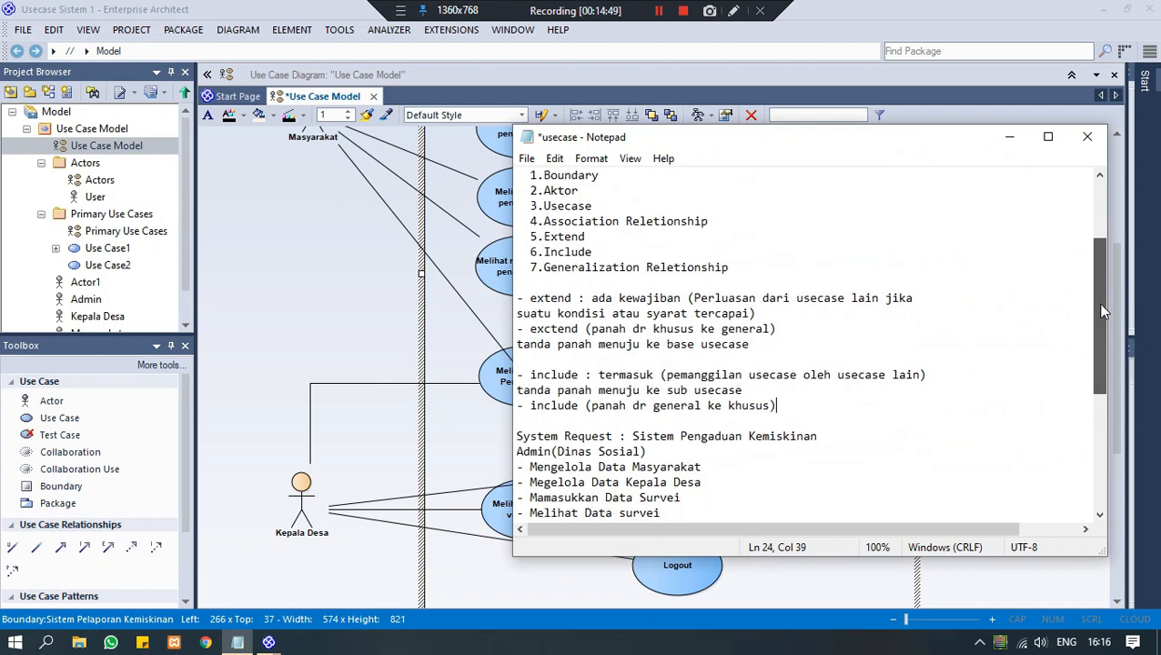
{"action": "left_click_drag", "start_coordinate": [690, 300], "coordinate": [746, 313]}
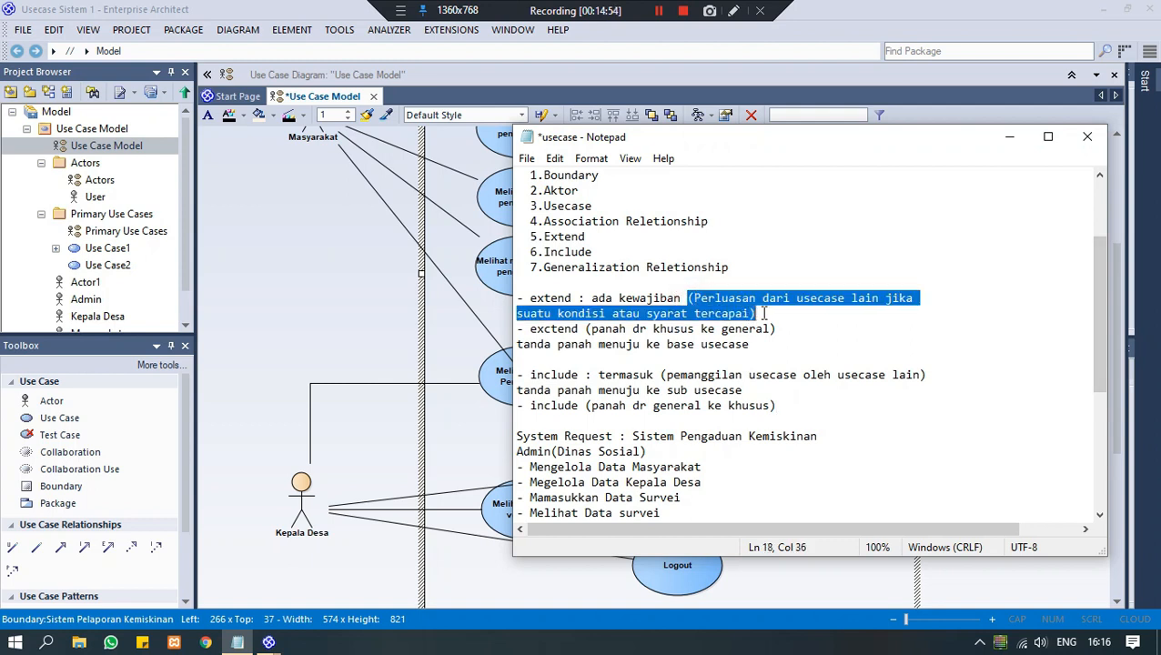
{"action": "left_click_drag", "start_coordinate": [756, 346], "coordinate": [531, 347]}
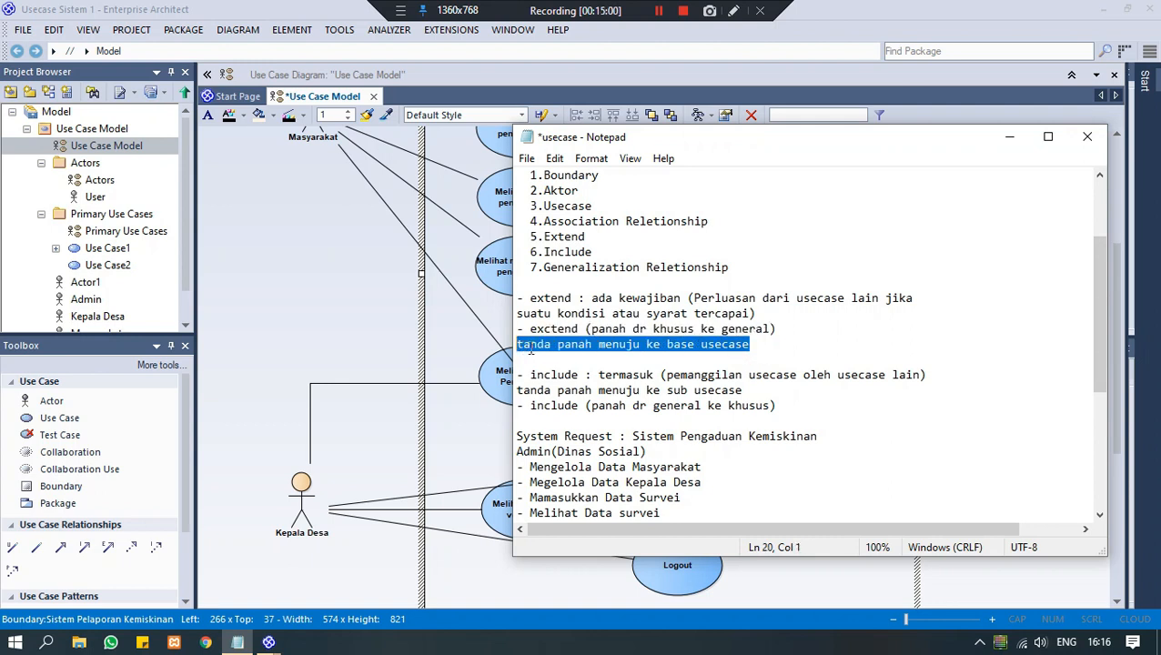
{"action": "left_click", "coordinate": [821, 399]}
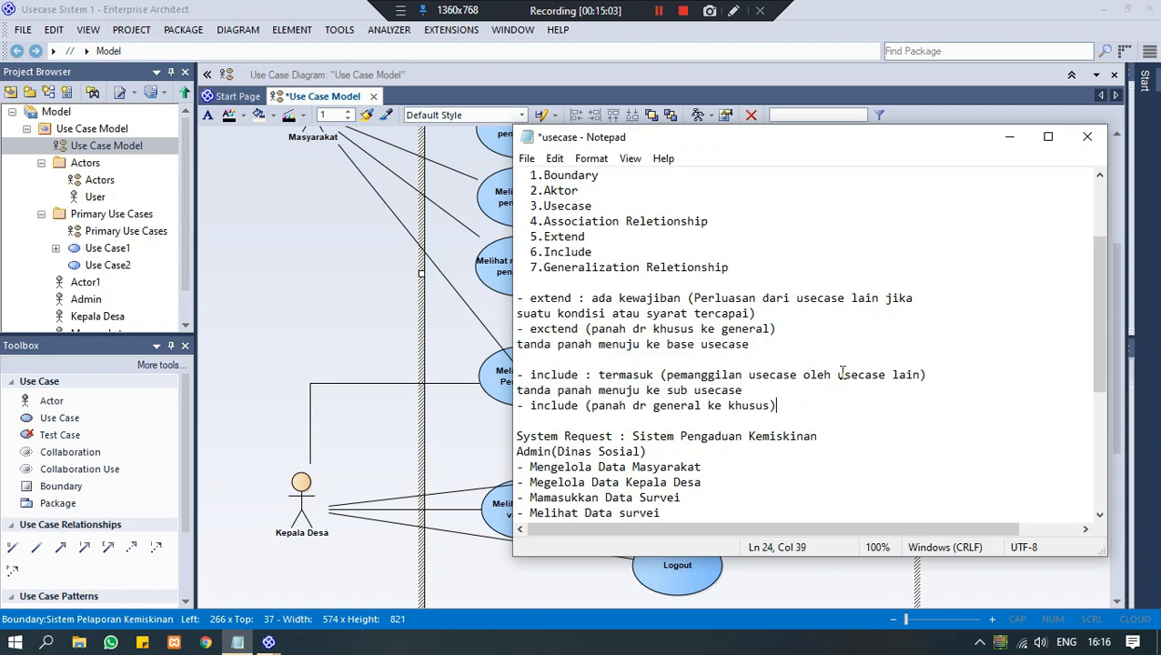
{"action": "left_click_drag", "start_coordinate": [753, 387], "coordinate": [675, 393]}
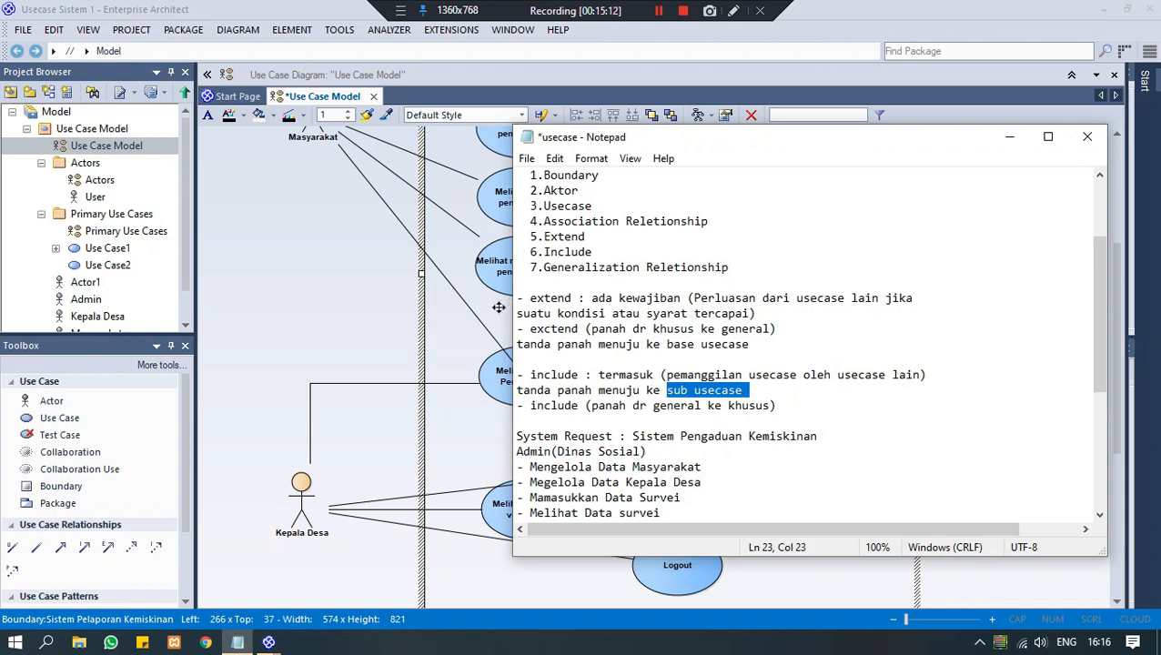
{"action": "left_click_drag", "start_coordinate": [753, 350], "coordinate": [520, 299]}
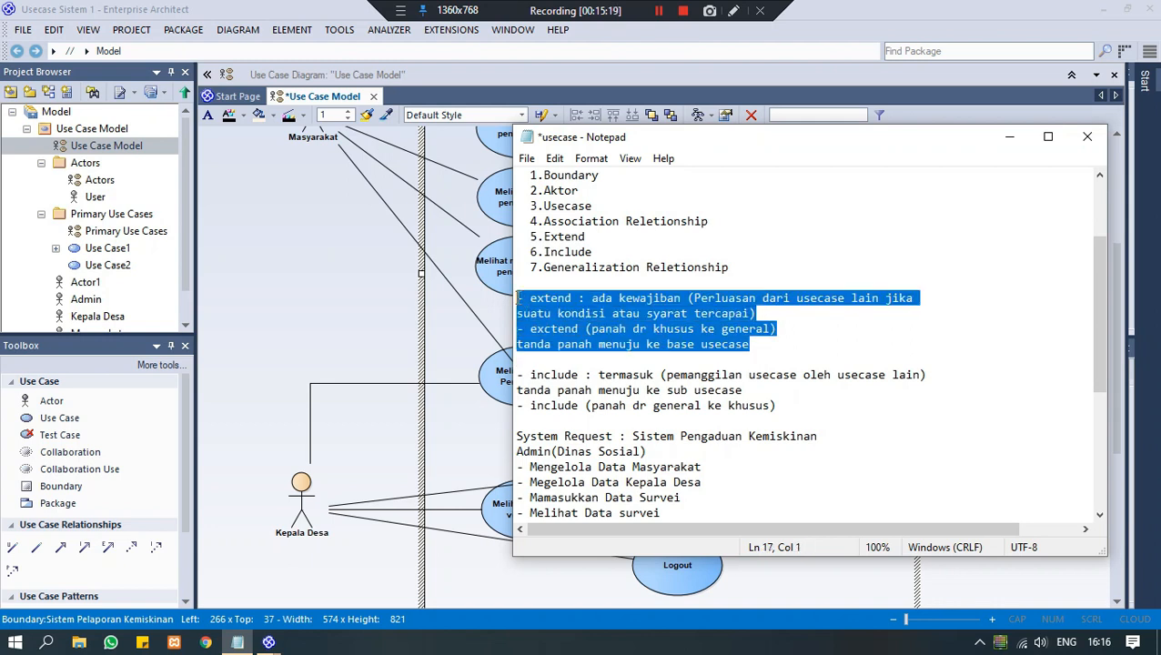
{"action": "left_click", "coordinate": [603, 299]}
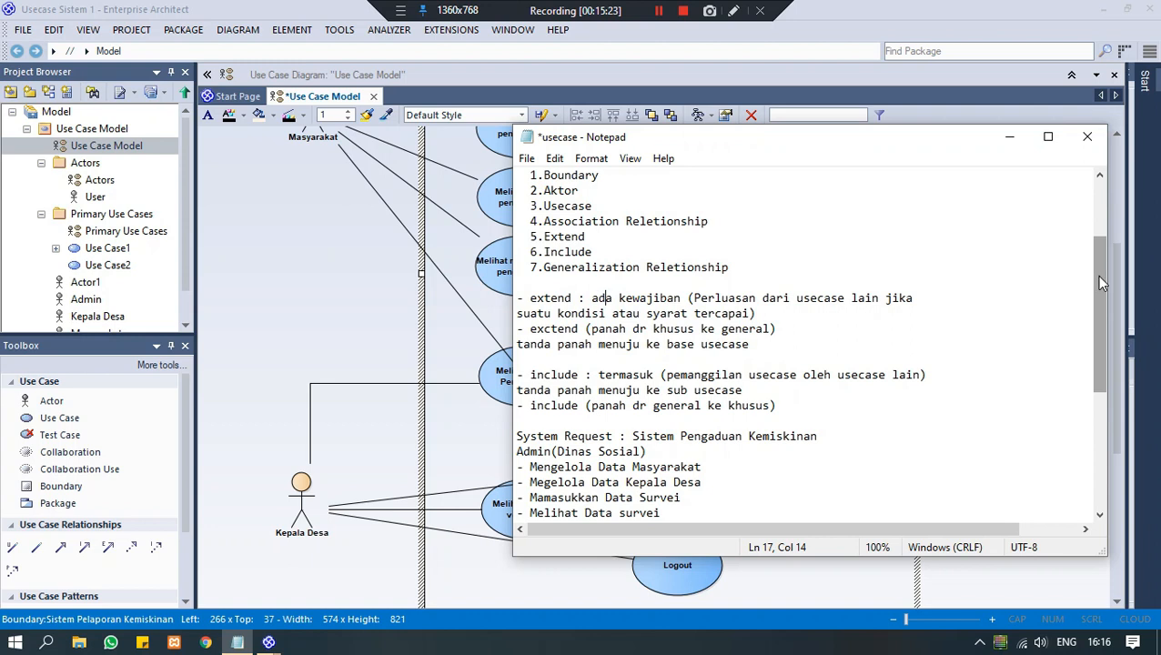
{"action": "mouse_move", "coordinate": [1100, 284]}
{"action": "left_mouse_down"}
{"action": "mouse_move", "coordinate": [1101, 298]}
{"action": "mouse_move", "coordinate": [1099, 271]}
{"action": "left_mouse_up"}
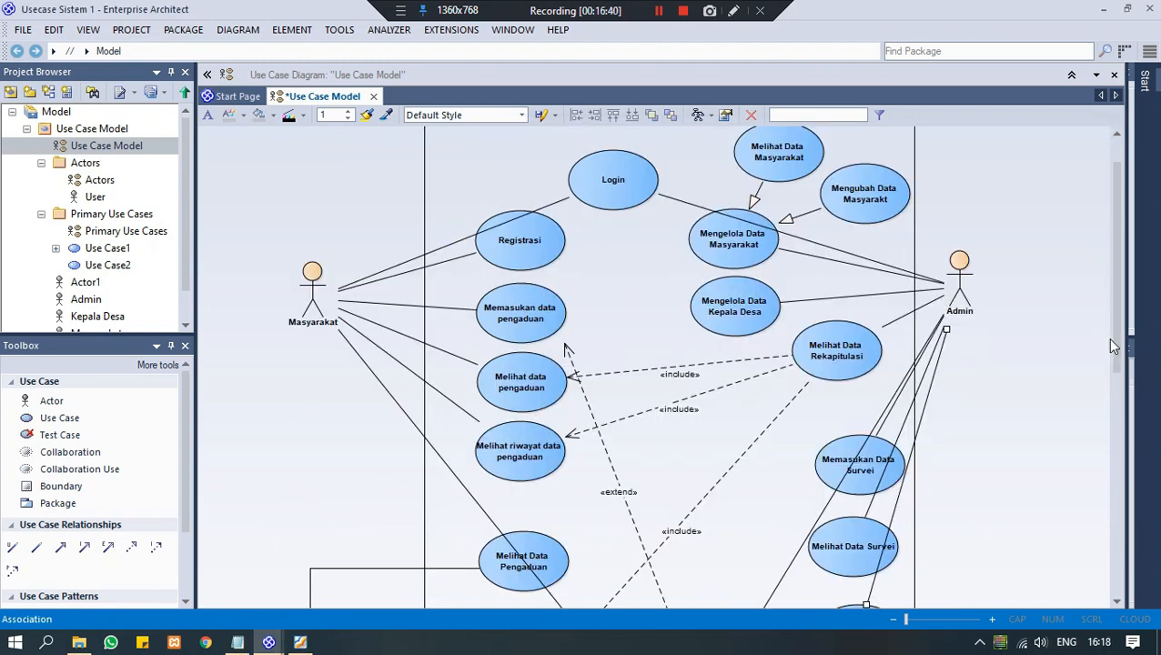
Switch to the USECASE - JEMBER PEDULI PDF in Foxit Reader, fit it to page width and examine its extend and include relationships through to Logout.
{"action": "left_click_drag", "start_coordinate": [1118, 345], "coordinate": [1109, 393]}
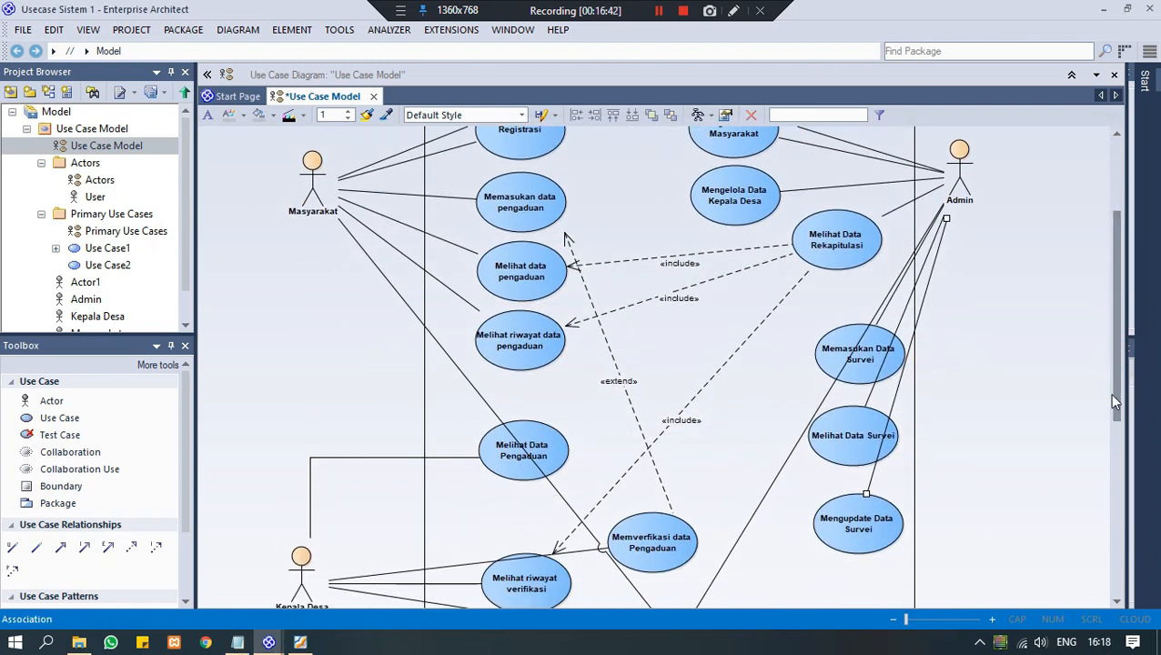
{"action": "left_click", "coordinate": [300, 642]}
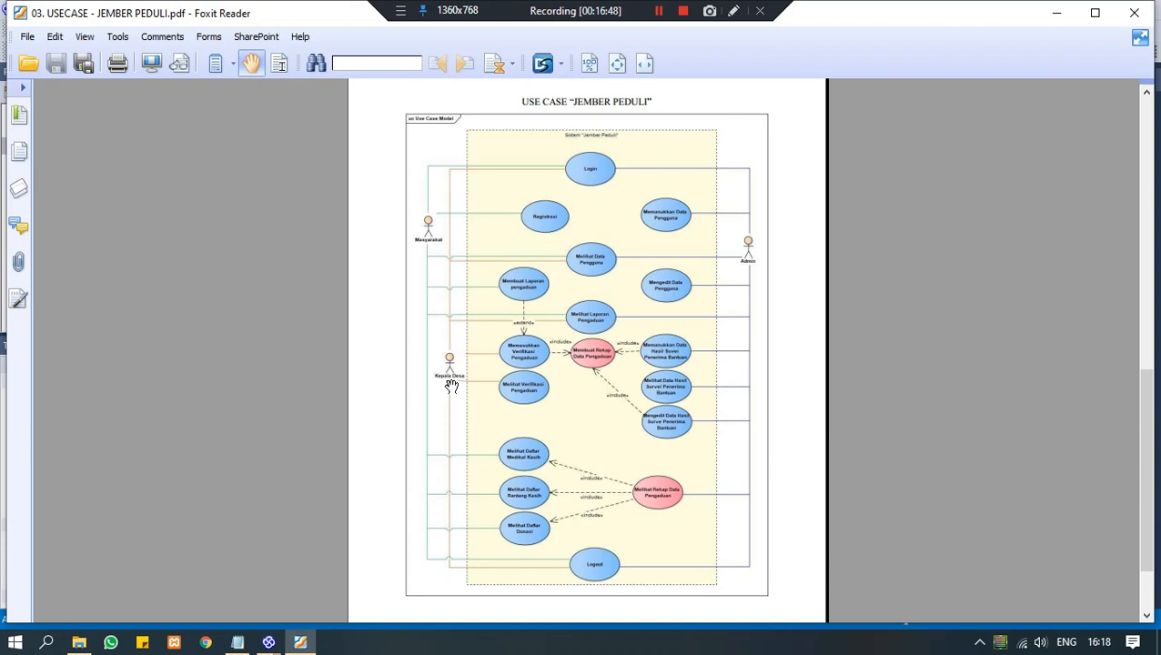
{"action": "left_click", "coordinate": [645, 63]}
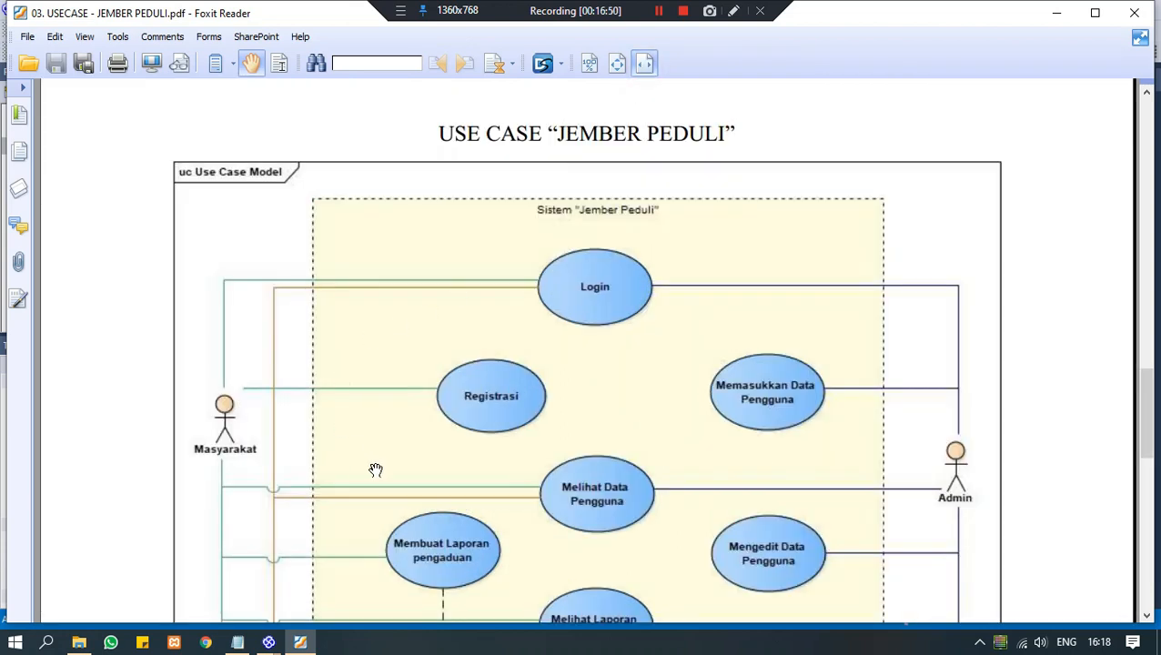
{"action": "scroll", "coordinate": [391, 427], "scroll_direction": "down", "scroll_amount": 3}
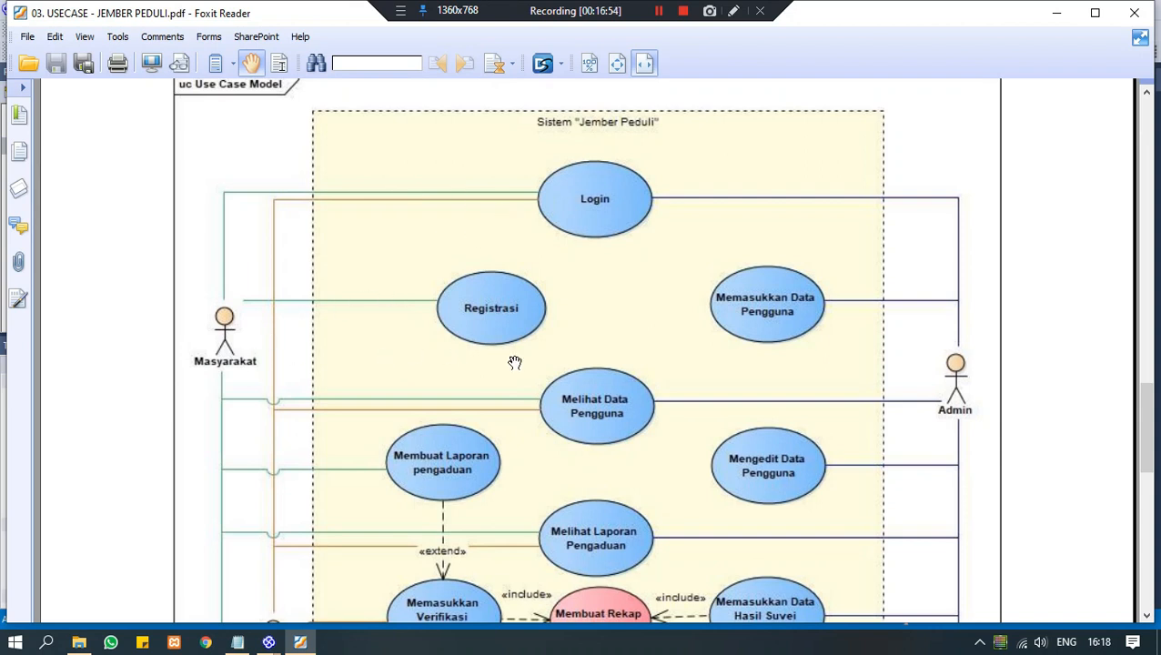
{"action": "scroll", "coordinate": [617, 468], "scroll_direction": "down", "scroll_amount": 5}
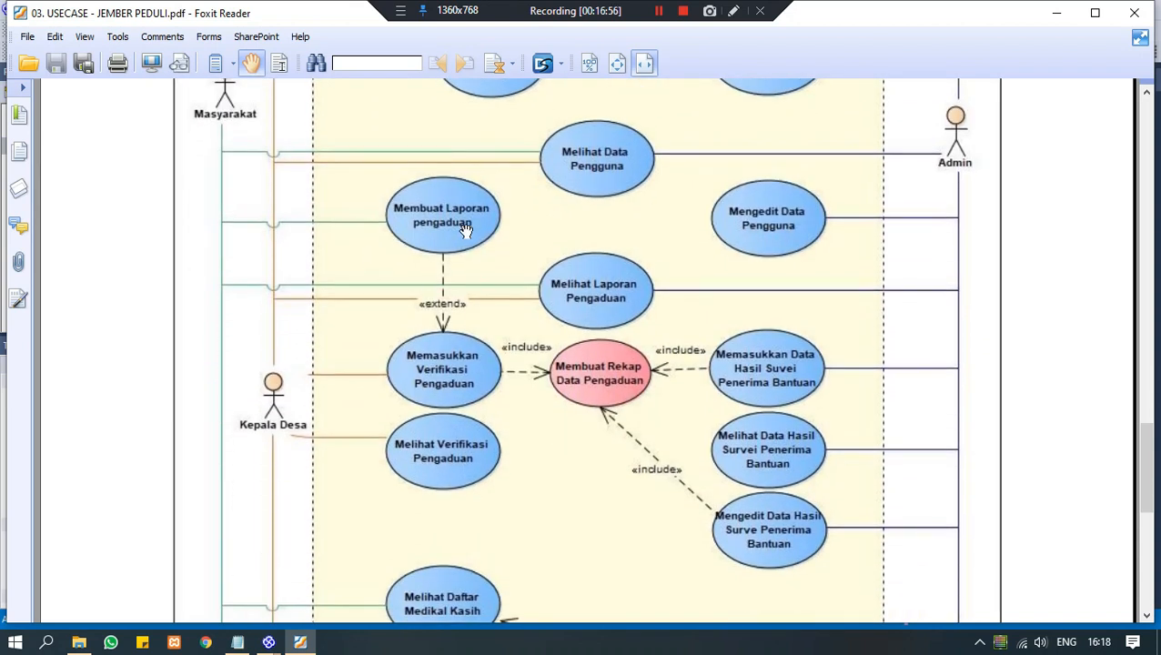
{"action": "scroll", "coordinate": [484, 260], "scroll_direction": "down", "scroll_amount": 1}
{"action": "scroll", "coordinate": [504, 254], "scroll_direction": "down", "scroll_amount": 1}
{"action": "left_click", "coordinate": [565, 515]}
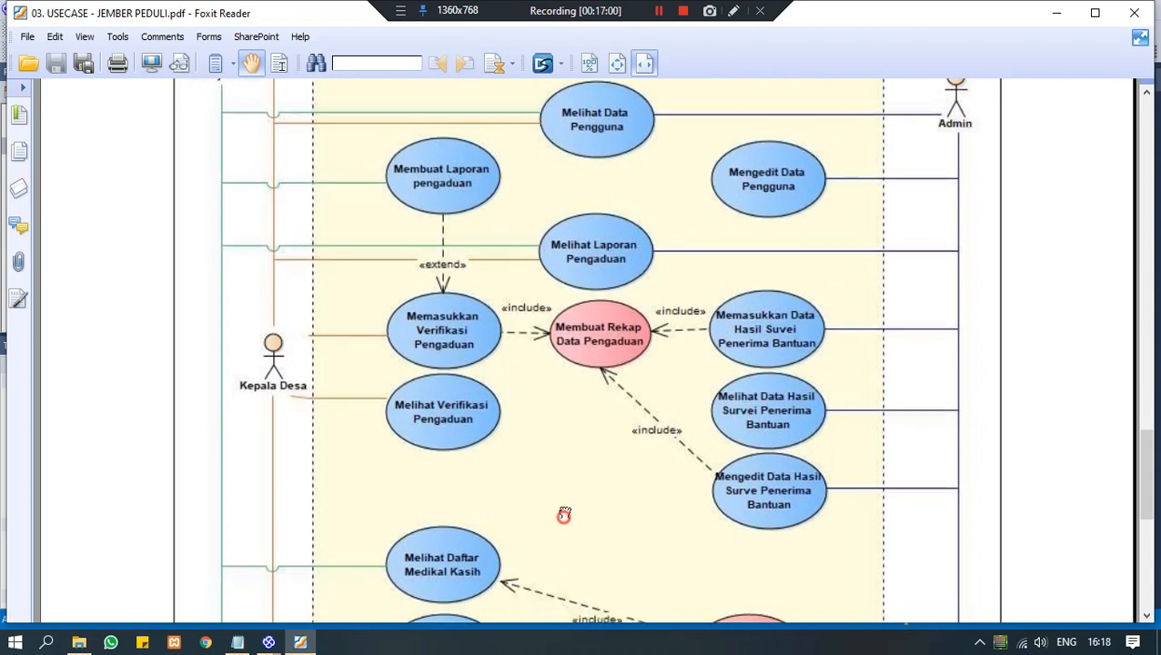
{"action": "left_click_drag", "start_coordinate": [564, 515], "coordinate": [563, 492]}
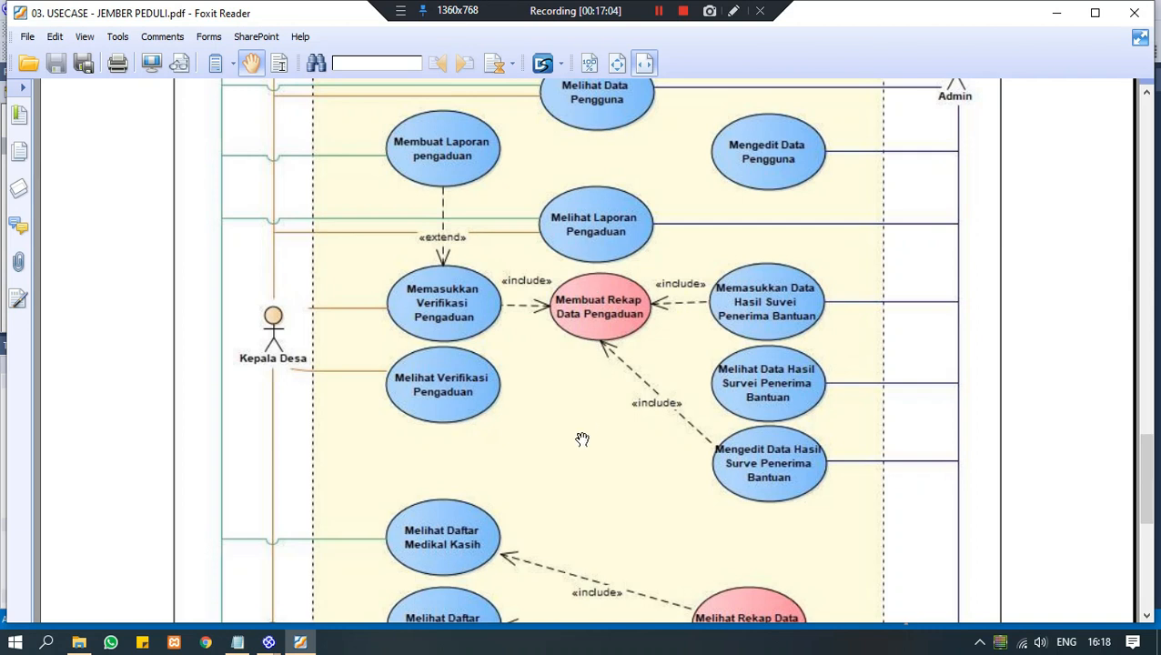
{"action": "scroll", "coordinate": [628, 487], "scroll_direction": "down", "scroll_amount": 4}
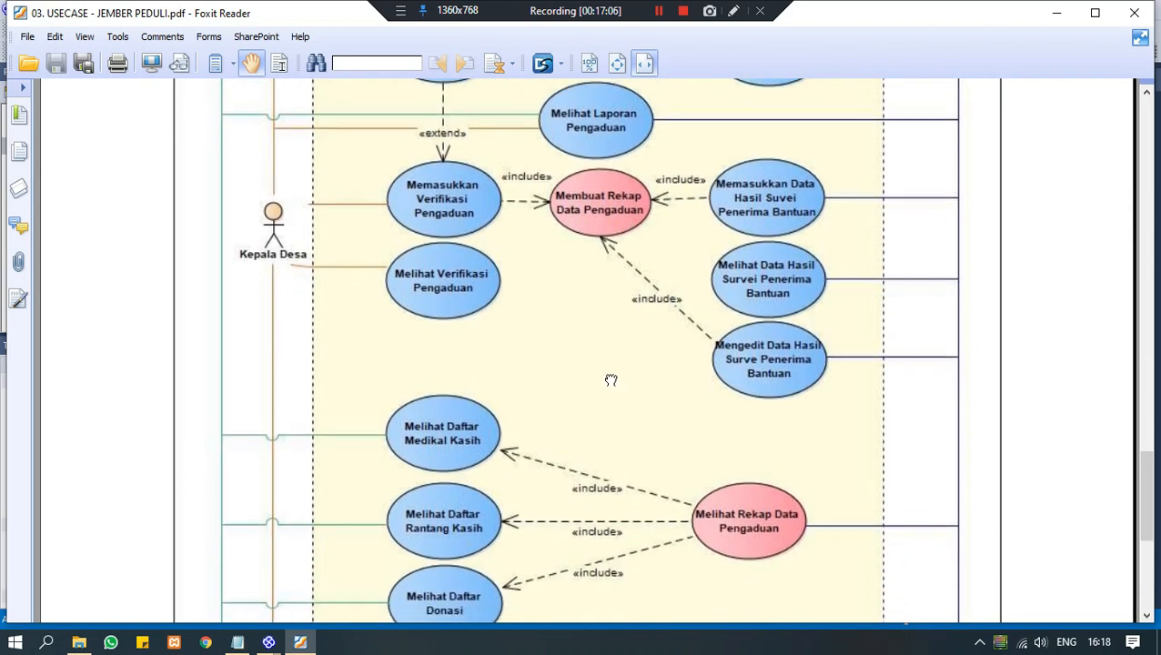
{"action": "scroll", "coordinate": [611, 381], "scroll_direction": "down", "scroll_amount": 5}
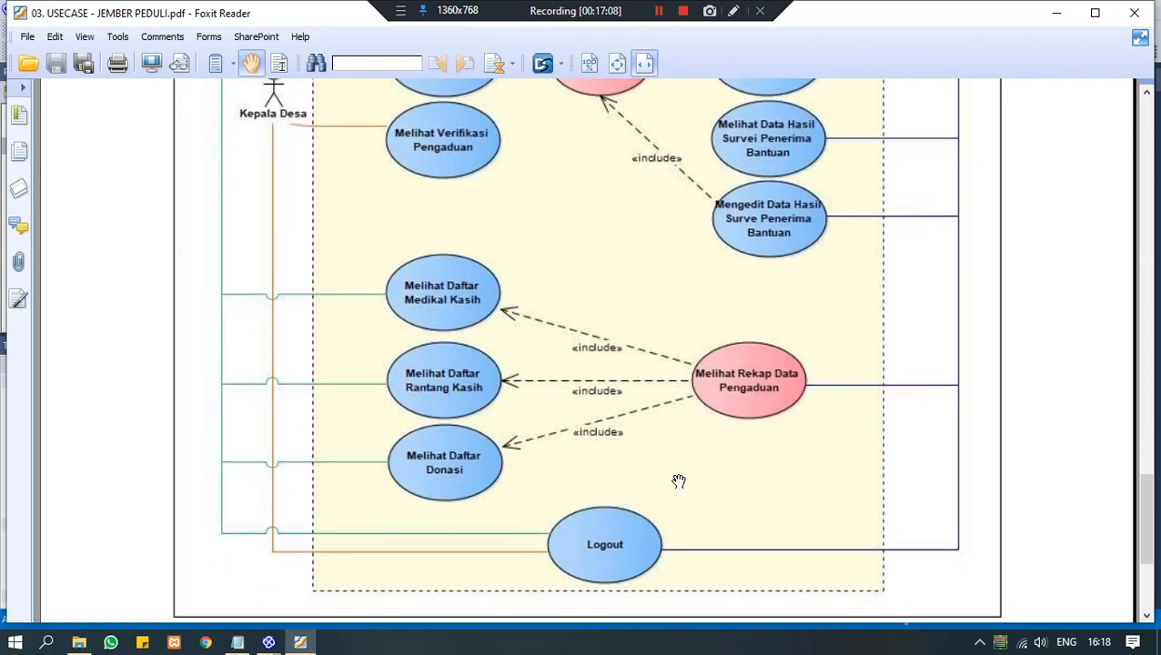
{"action": "scroll", "coordinate": [679, 458], "scroll_direction": "down", "scroll_amount": 1}
{"action": "scroll", "coordinate": [679, 446], "scroll_direction": "up", "scroll_amount": 7}
{"action": "scroll", "coordinate": [649, 306], "scroll_direction": "down", "scroll_amount": 11}
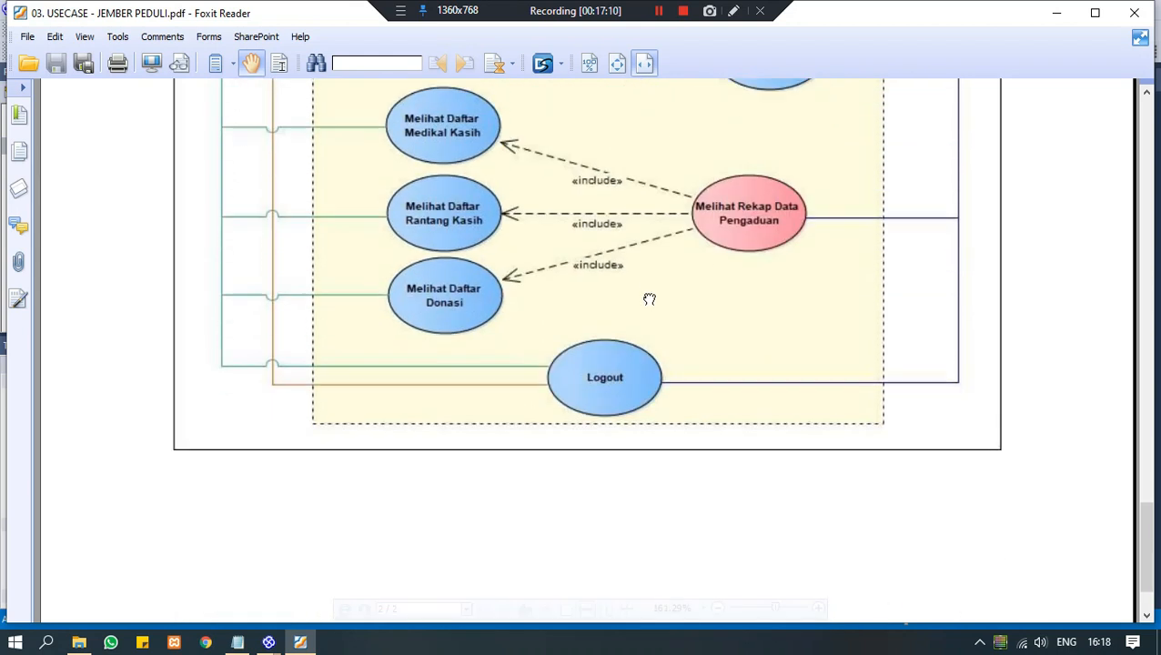